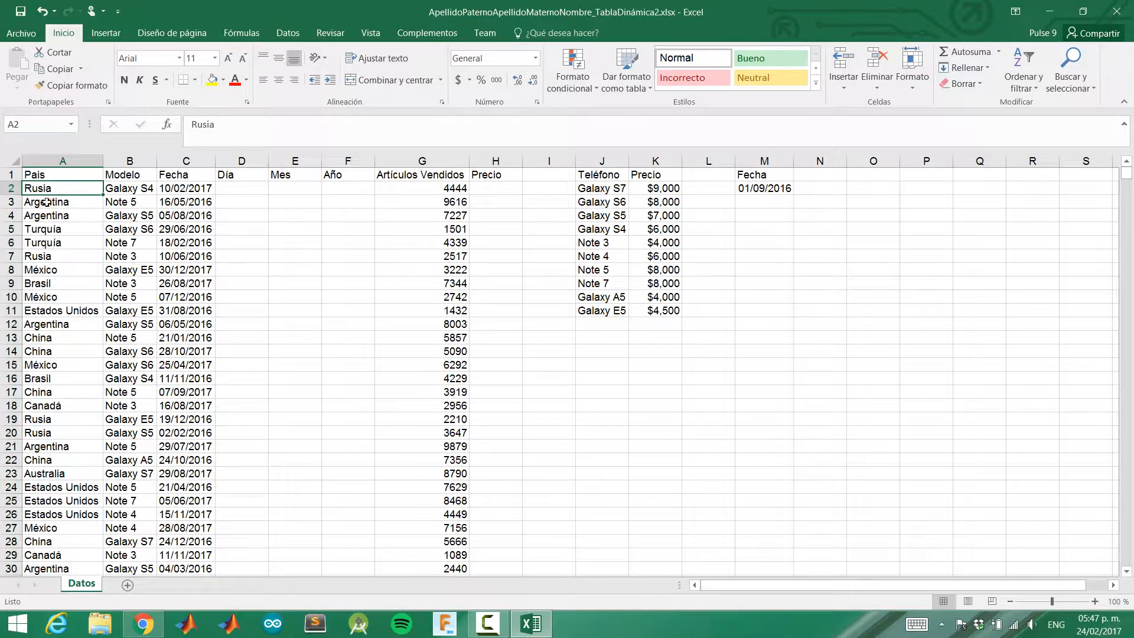
# Step: Examine the sales table's columns from País, Modelo and Fecha through Día, Mes, Año, Artículos Vendidos and Precio
pyautogui.click(59, 201)
pyautogui.click(85, 188)
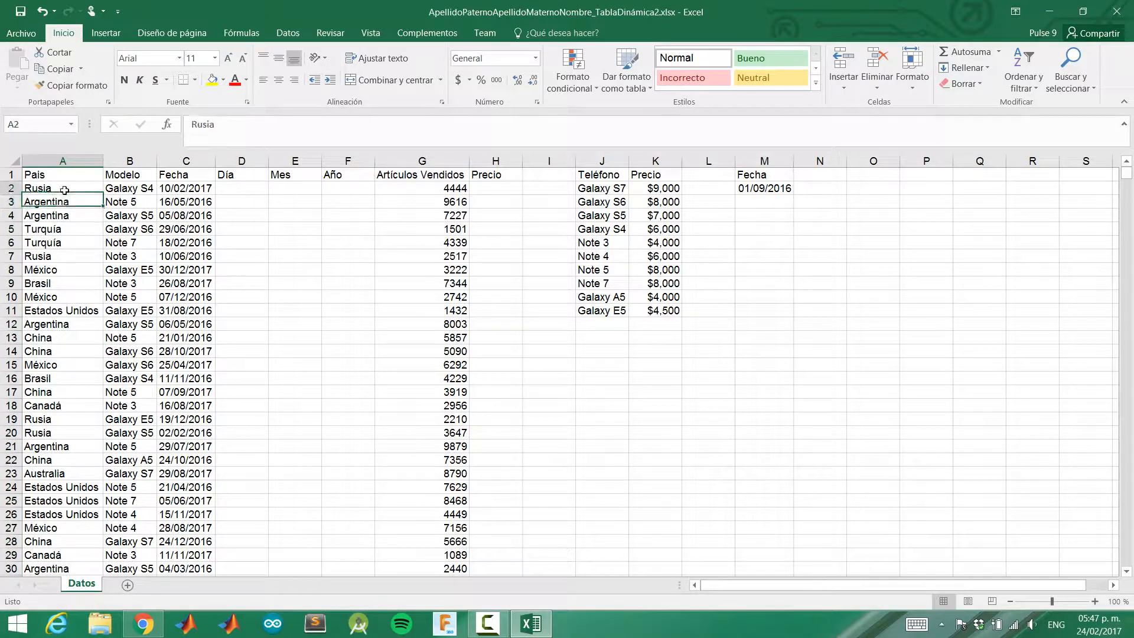
pyautogui.click(110, 189)
pyautogui.click(391, 189)
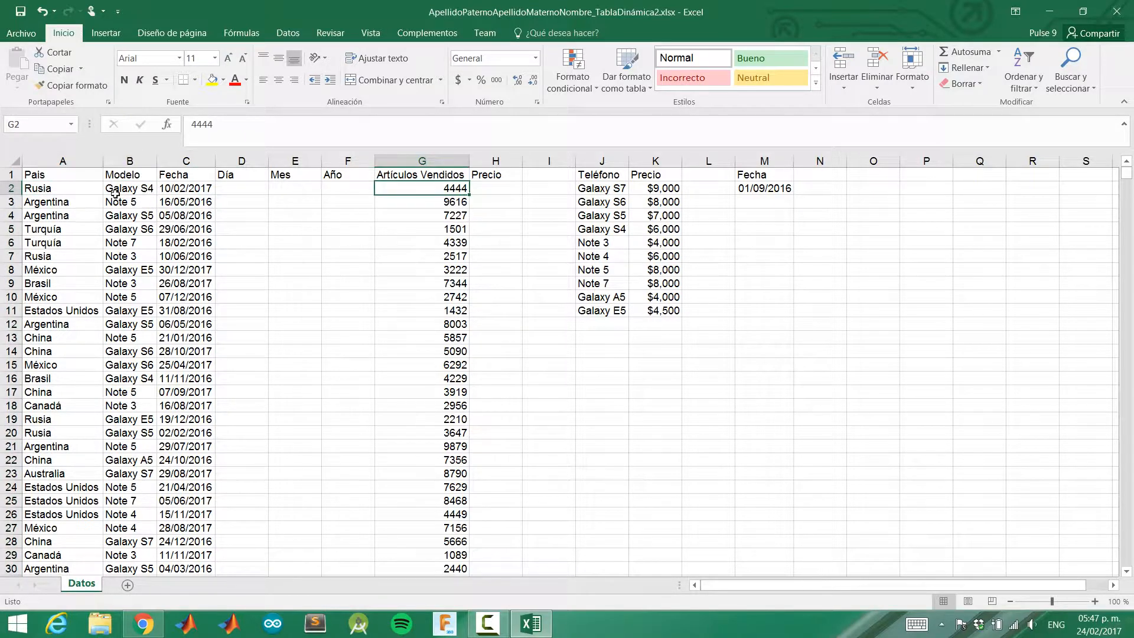
pyautogui.click(70, 201)
pyautogui.click(176, 188)
pyautogui.click(130, 161)
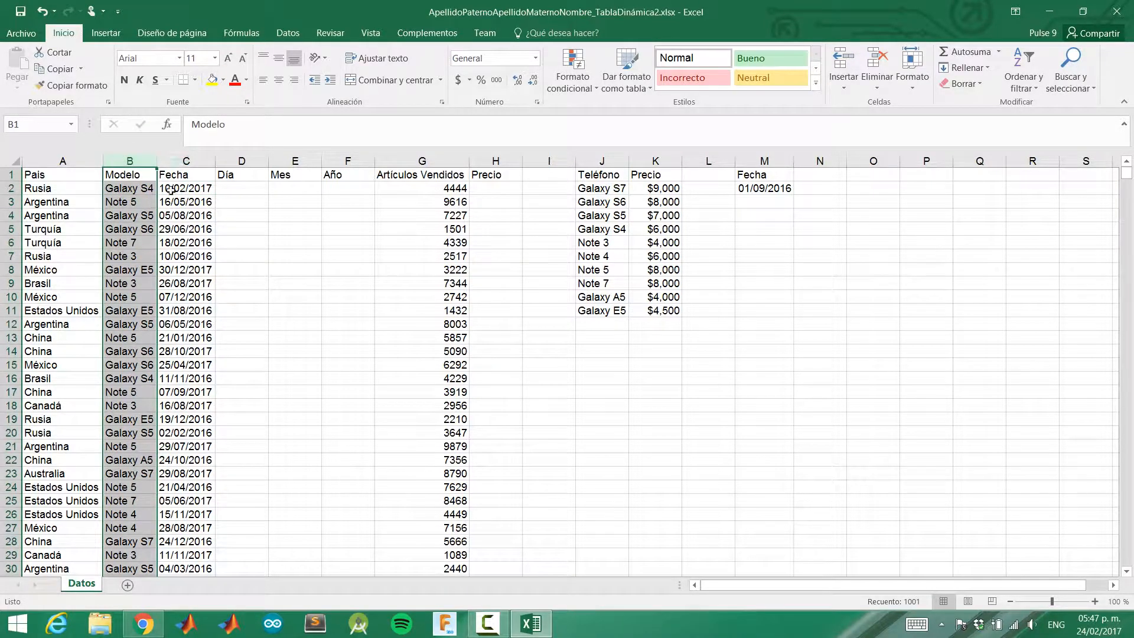
pyautogui.click(186, 161)
pyautogui.click(188, 186)
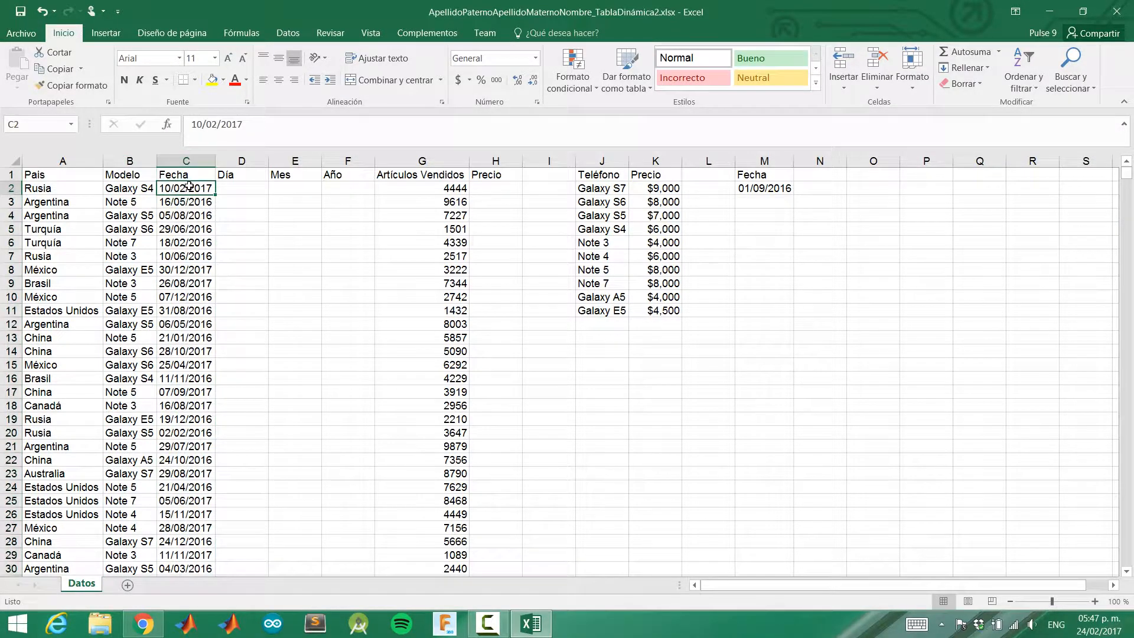
pyautogui.click(239, 160)
pyautogui.click(285, 160)
pyautogui.click(338, 160)
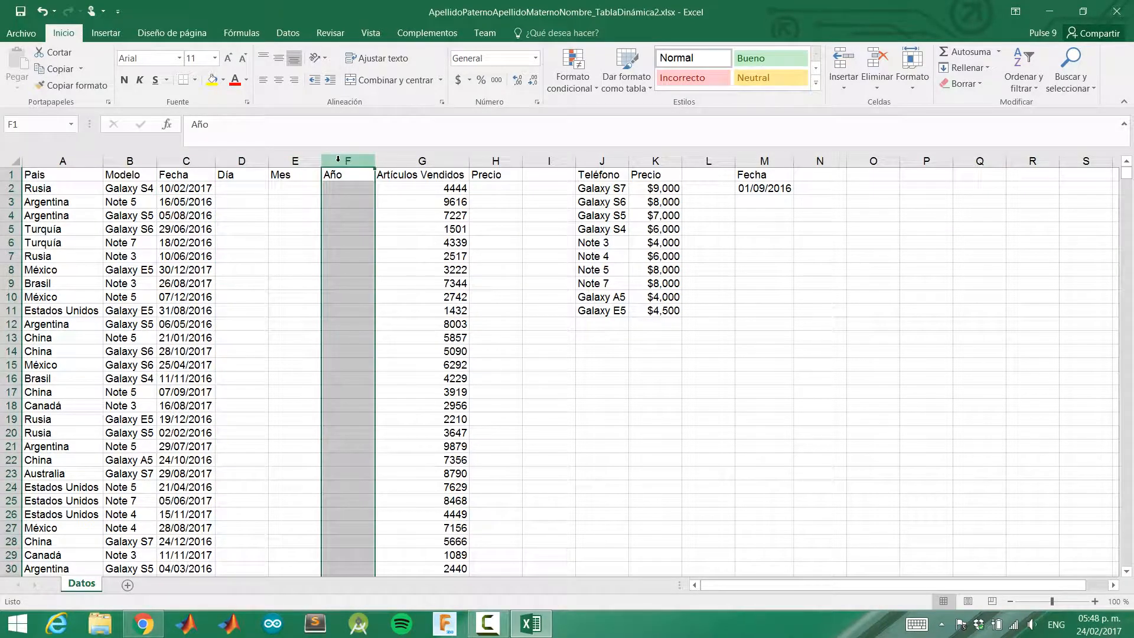
pyautogui.click(407, 161)
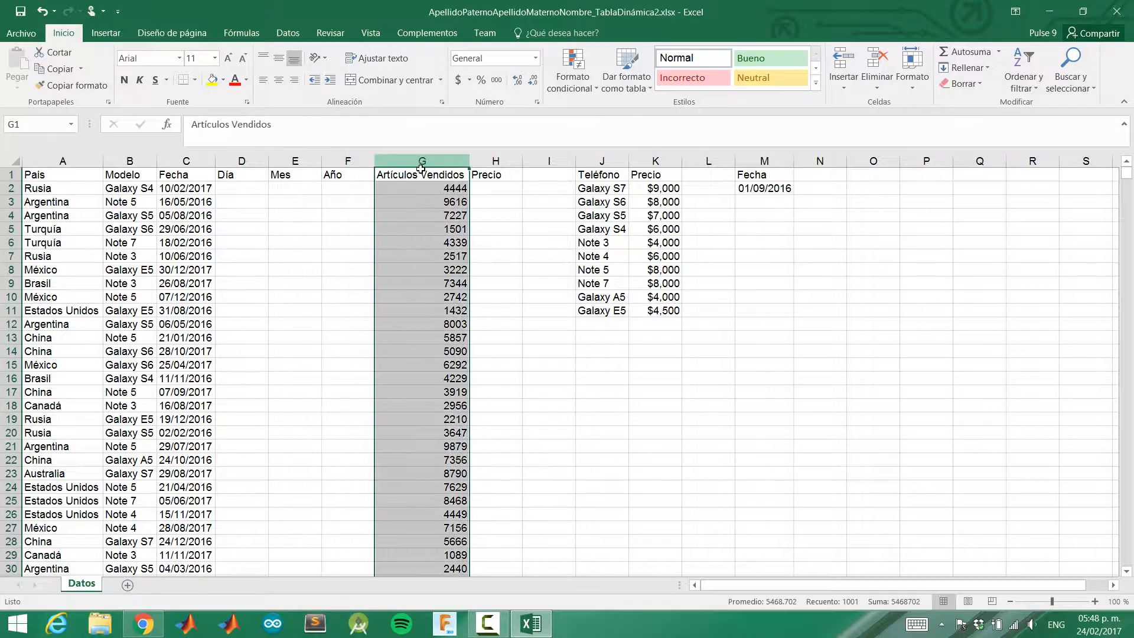
pyautogui.click(489, 155)
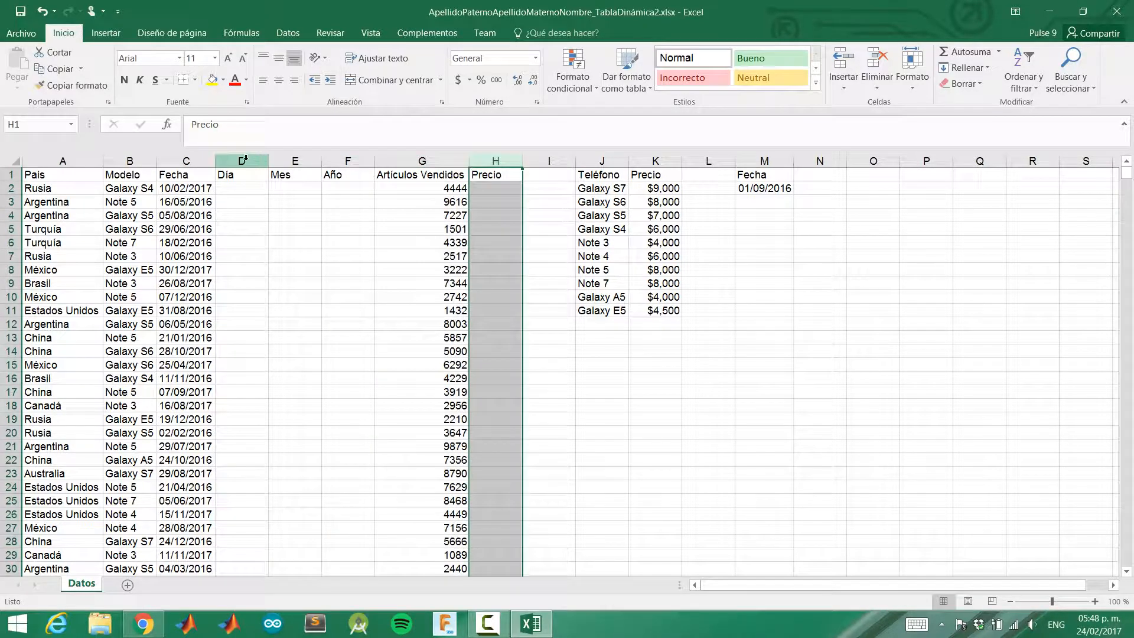
pyautogui.moveTo(240, 161); pyautogui.dragTo(340, 161)
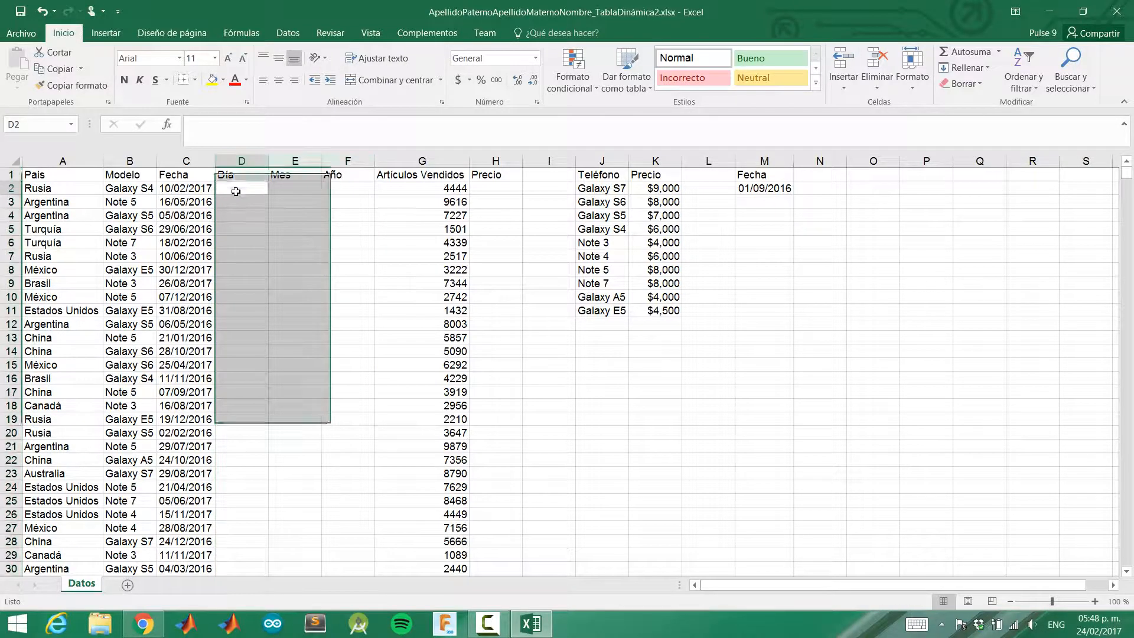
pyautogui.click(186, 187)
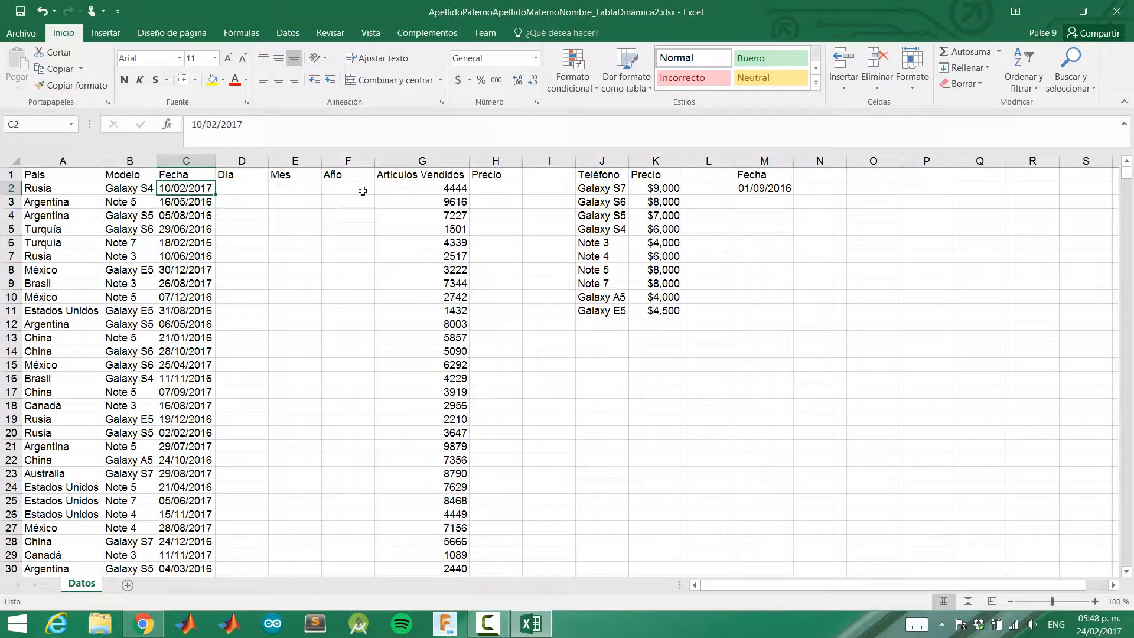
pyautogui.click(489, 163)
pyautogui.click(496, 190)
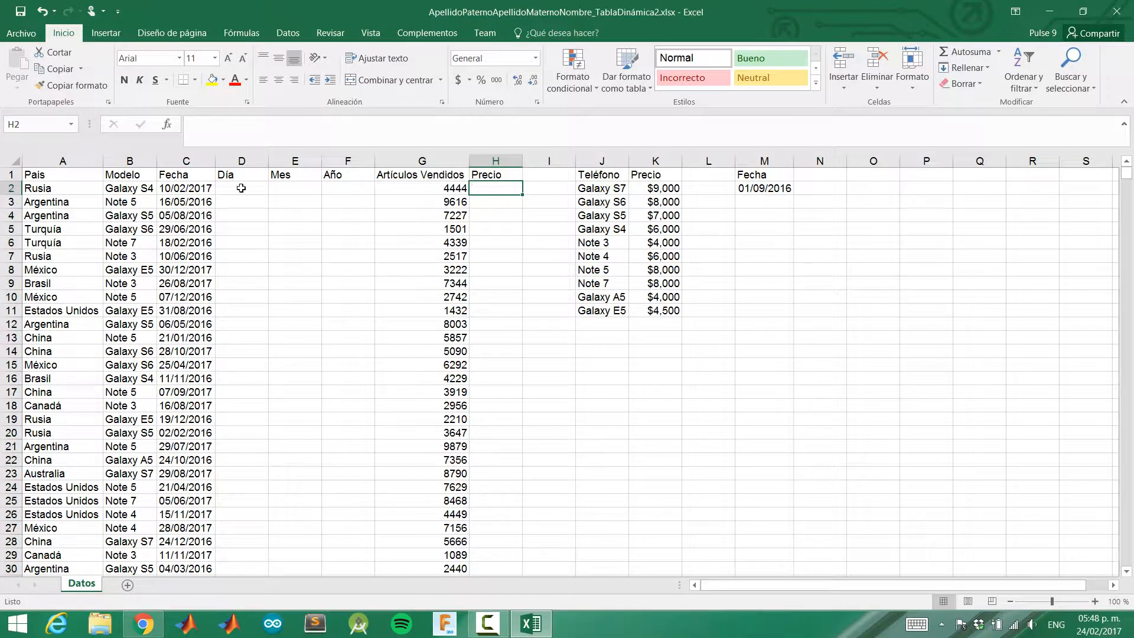
# Step: Compare the models in the sales table with the Teléfono and Precio price list, and check the reference date in M2
pyautogui.click(145, 190)
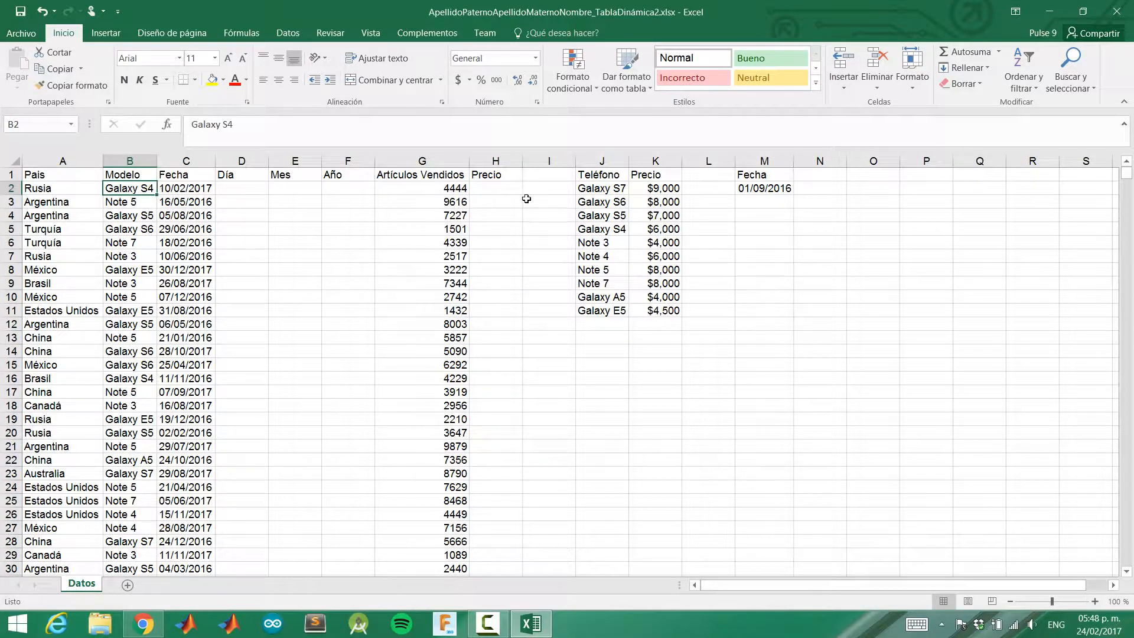
pyautogui.moveTo(601, 176); pyautogui.dragTo(655, 309)
pyautogui.click(602, 258)
pyautogui.click(597, 191)
pyautogui.moveTo(596, 190); pyautogui.dragTo(602, 310)
pyautogui.click(608, 187)
pyautogui.click(648, 188)
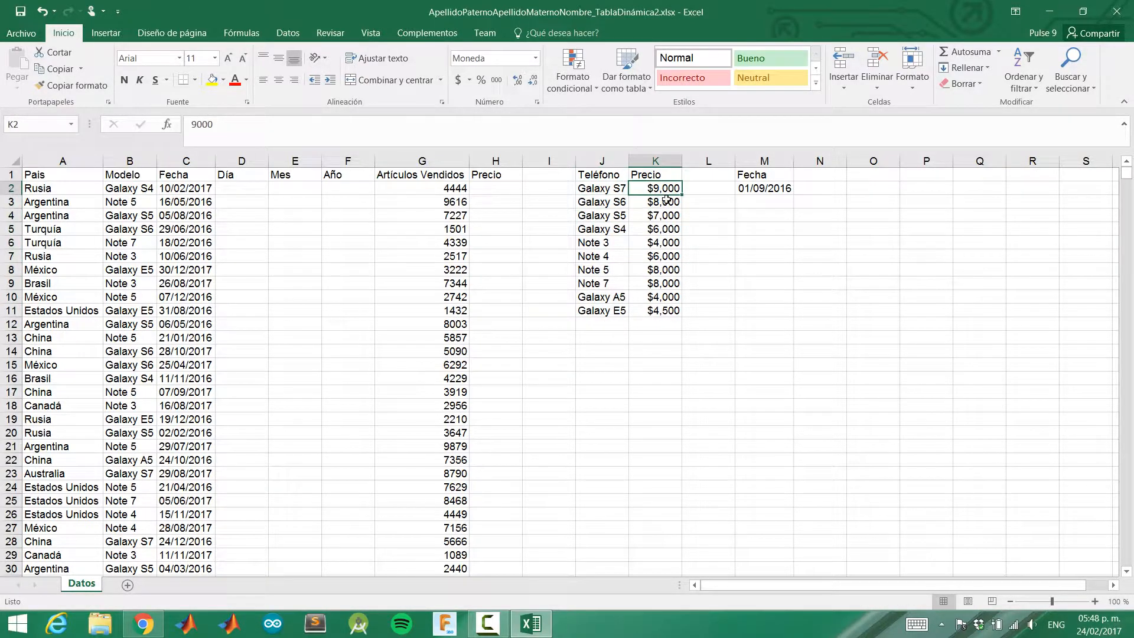
pyautogui.click(123, 188)
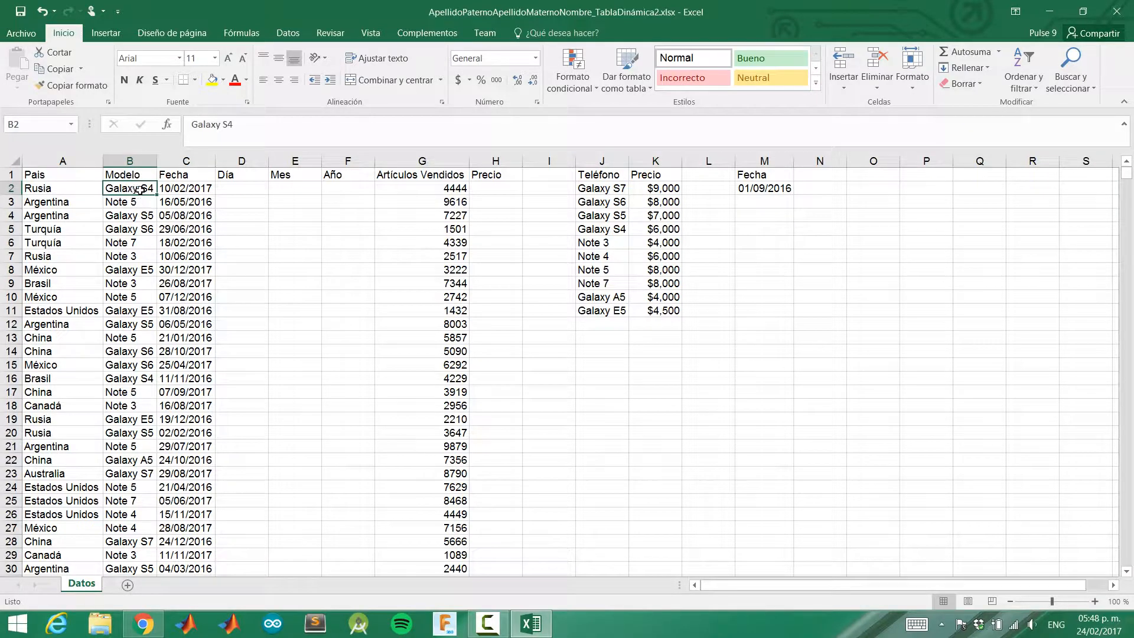
pyautogui.click(655, 229)
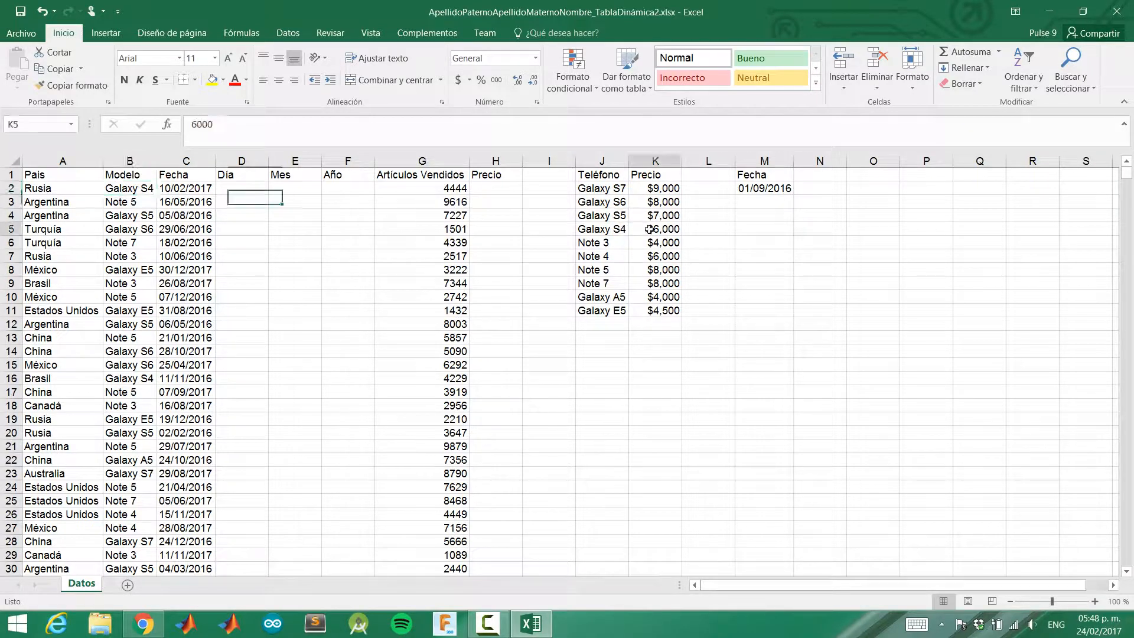
pyautogui.click(500, 189)
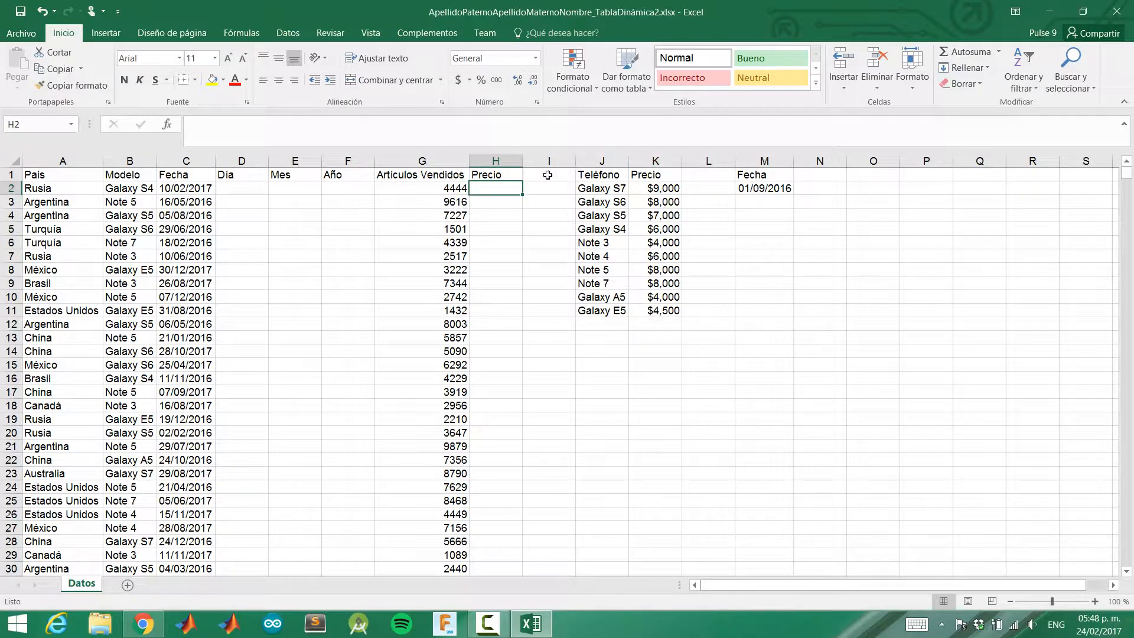
pyautogui.click(145, 201)
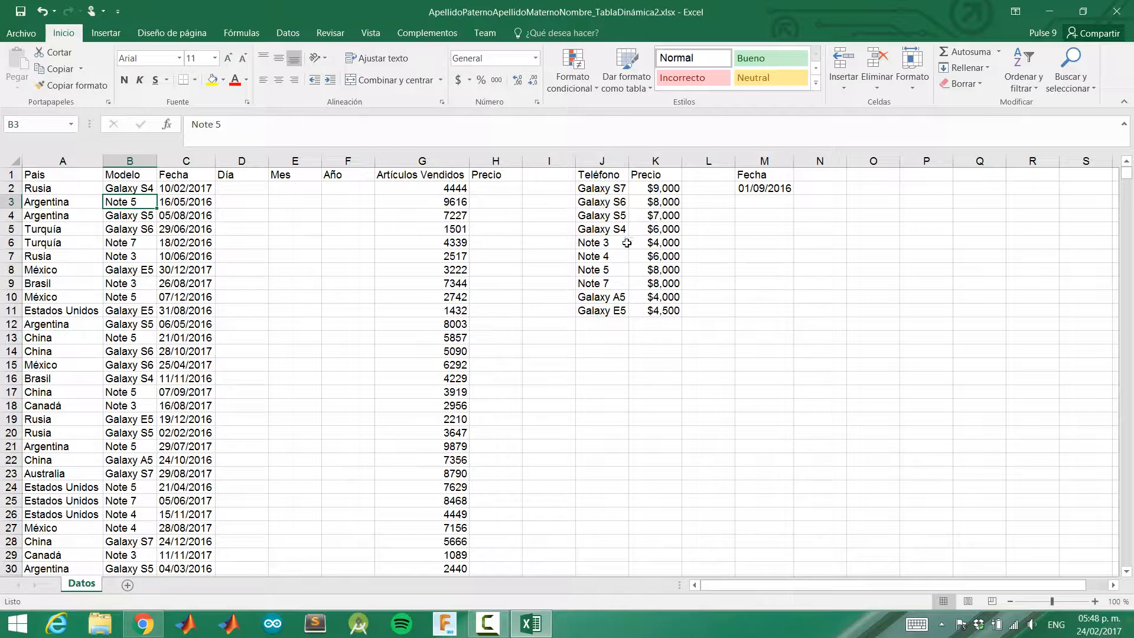
pyautogui.click(633, 266)
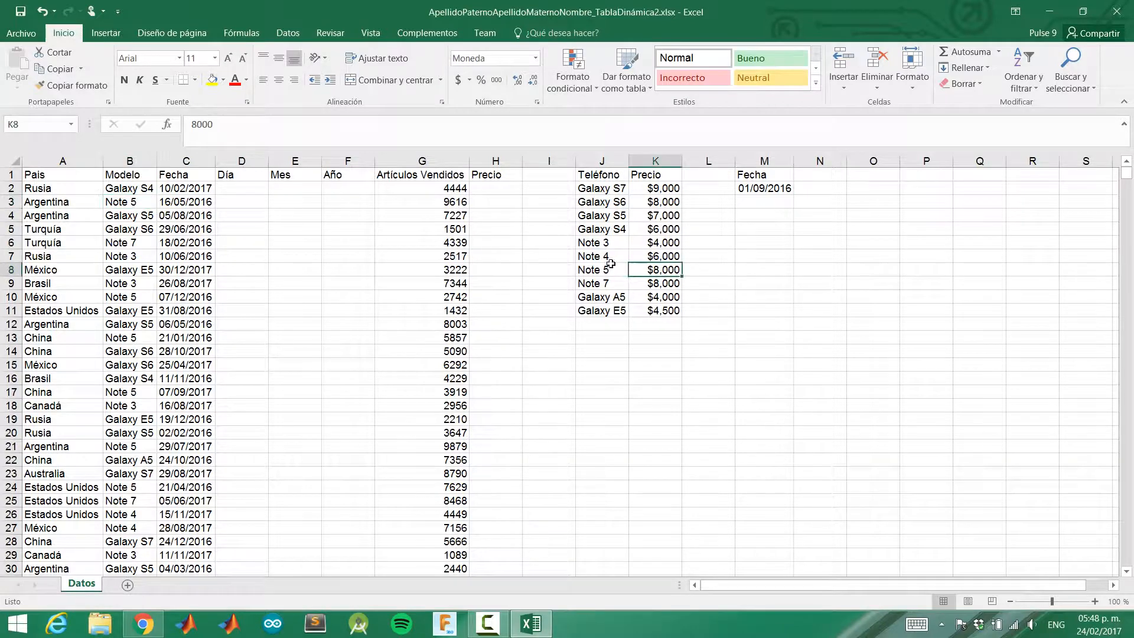
pyautogui.click(480, 203)
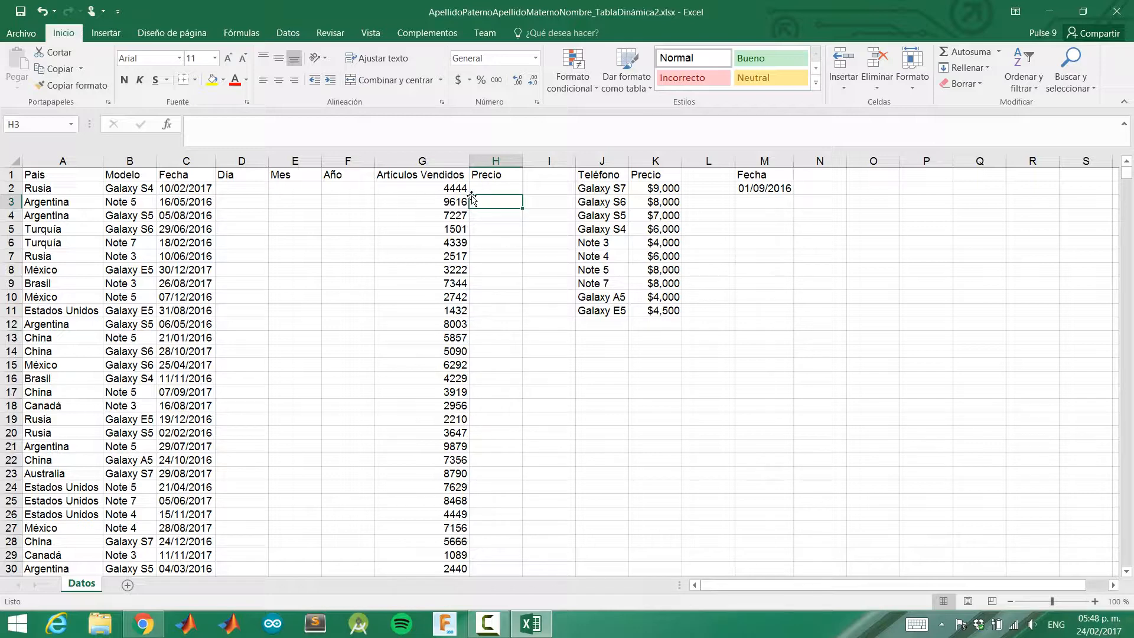
pyautogui.click(758, 187)
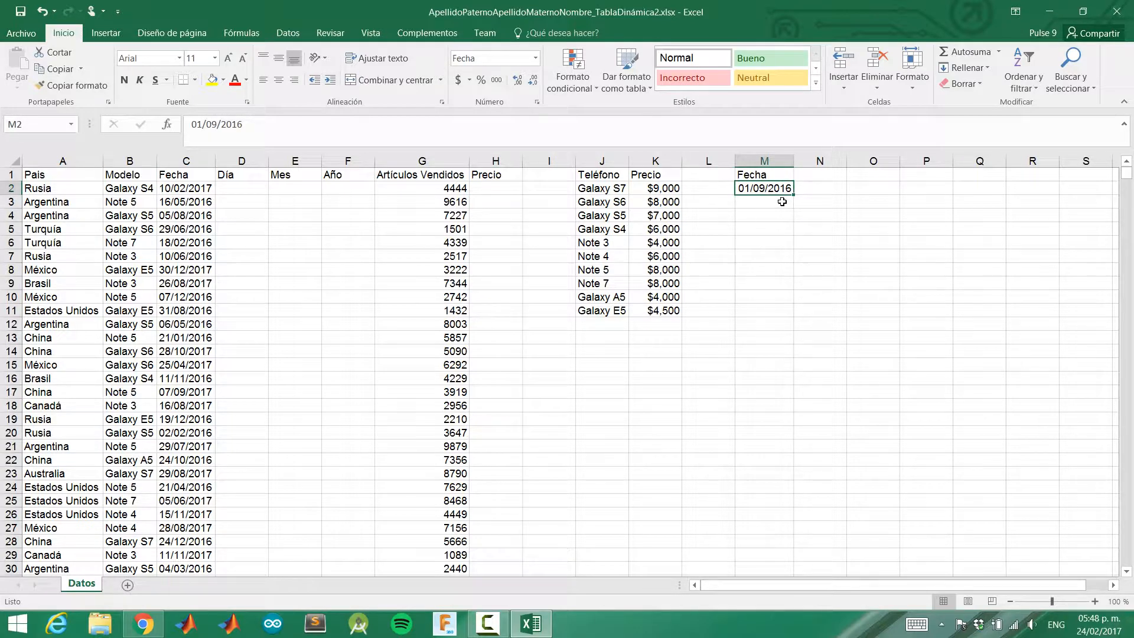
pyautogui.click(491, 188)
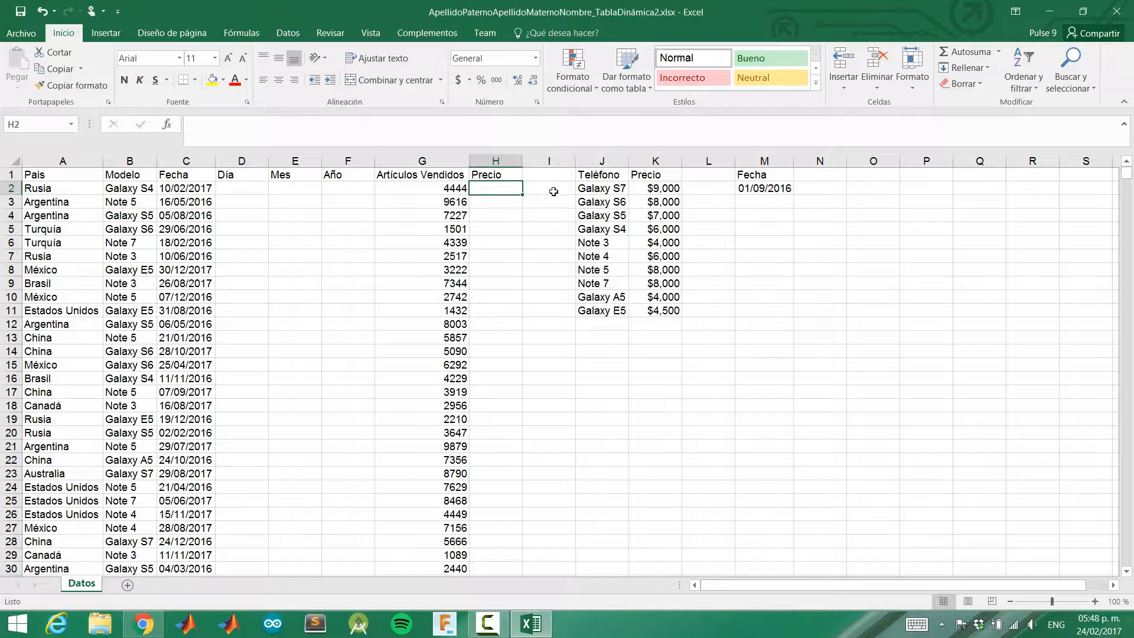
pyautogui.moveTo(659, 189); pyautogui.dragTo(659, 310)
pyautogui.click(648, 189)
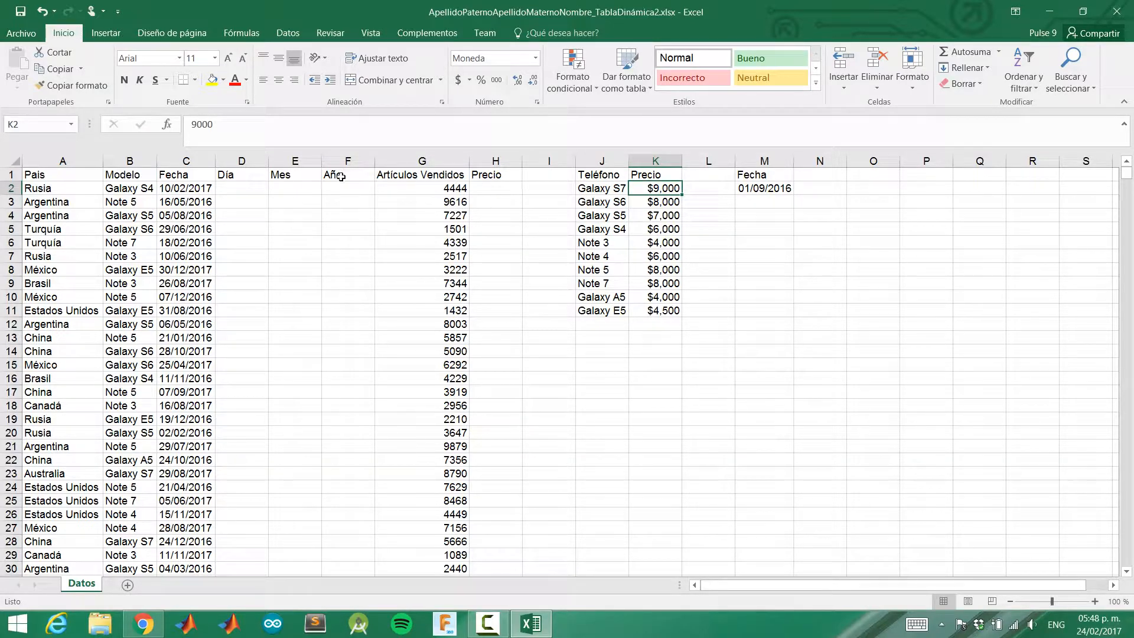
# Step: Widen the Fecha column C, the price list columns J and K, and the reference date column M
pyautogui.click(260, 189)
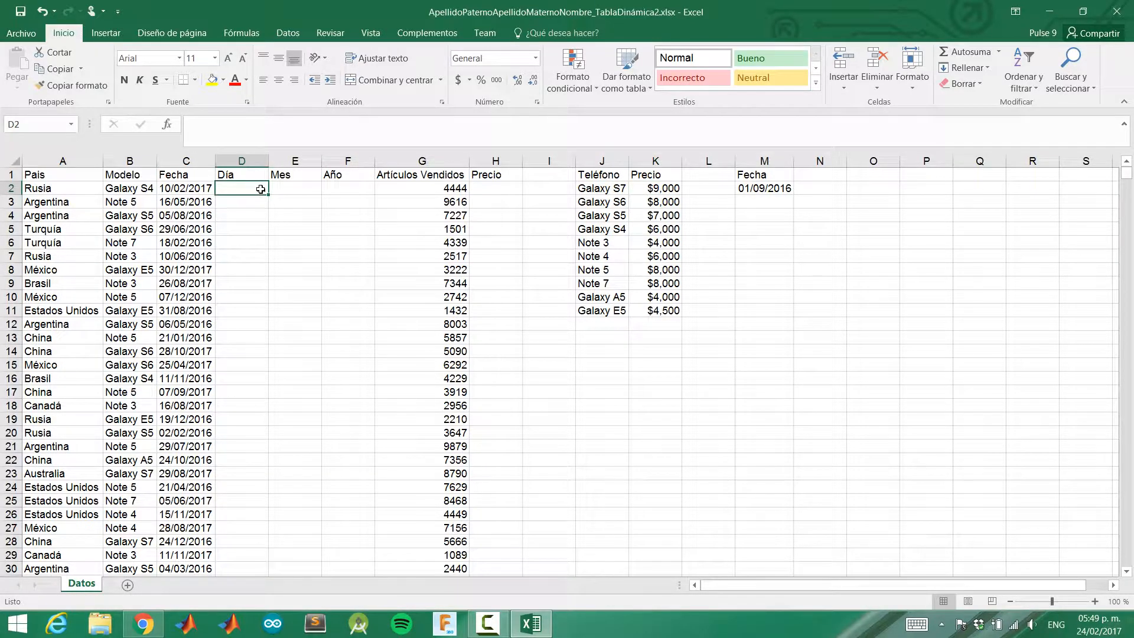
pyautogui.moveTo(215, 160); pyautogui.dragTo(267, 164)
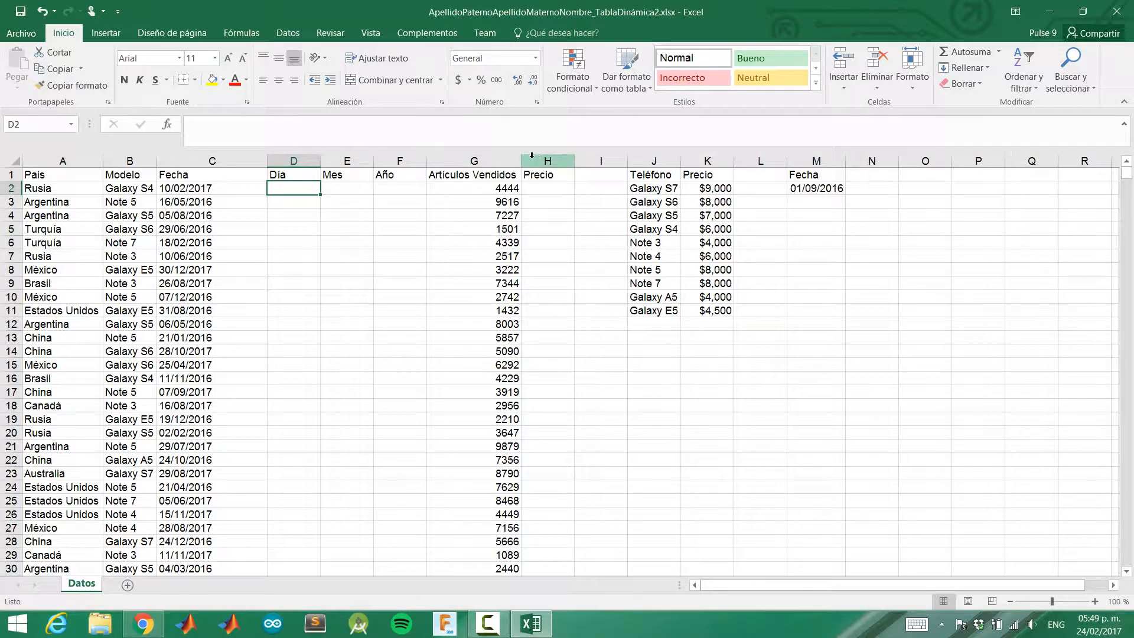
pyautogui.moveTo(677, 160); pyautogui.dragTo(800, 160)
pyautogui.moveTo(910, 154); pyautogui.dragTo(963, 163)
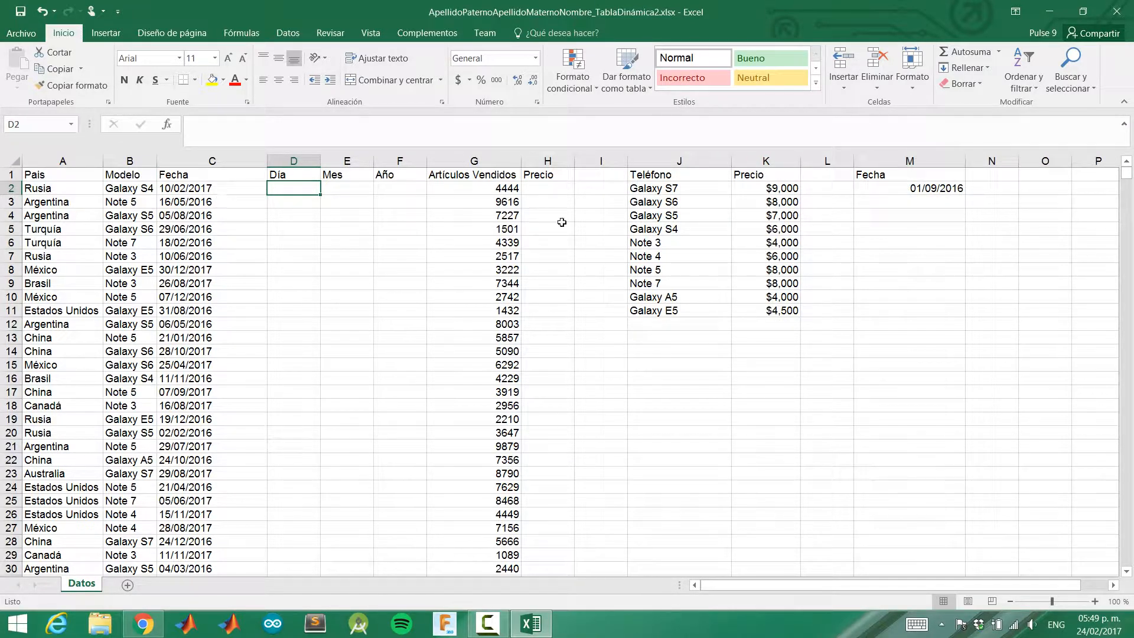
# Step: Review the Artículos Vendidos quantities by País and the unit prices in the phone price list
pyautogui.click(503, 190)
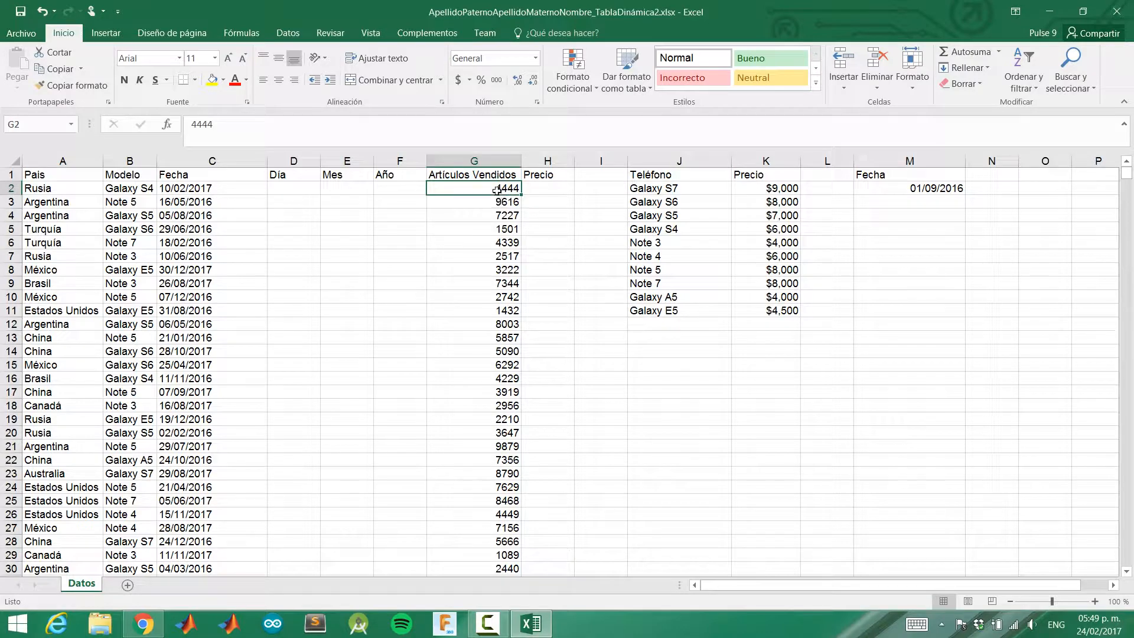
pyautogui.moveTo(497, 190); pyautogui.dragTo(485, 403)
pyautogui.moveTo(59, 189); pyautogui.dragTo(59, 330)
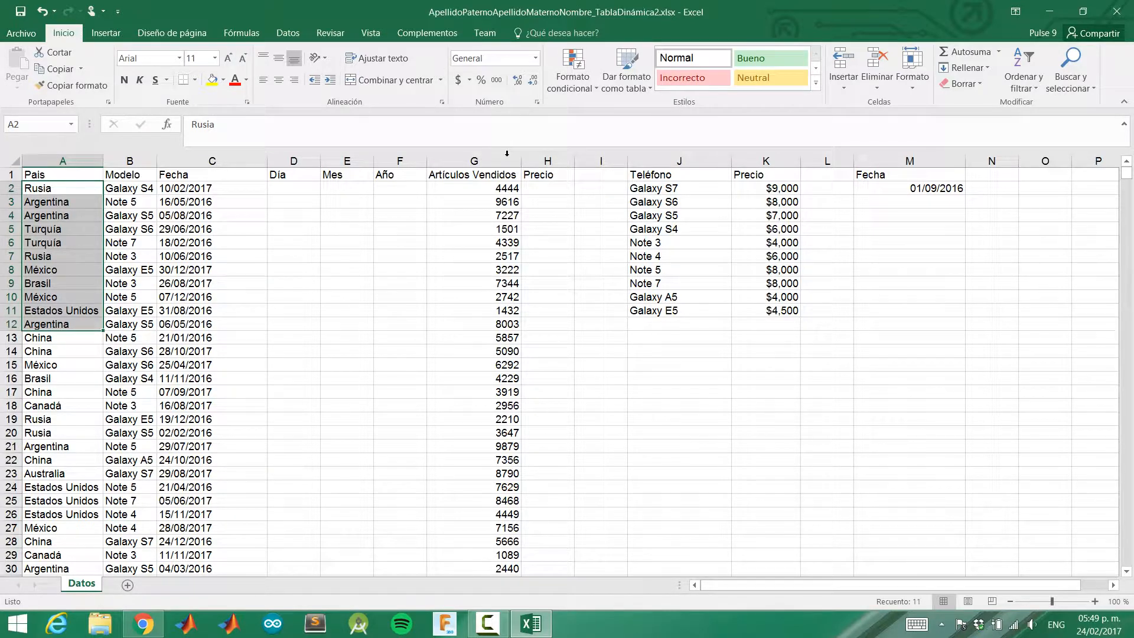
pyautogui.click(489, 188)
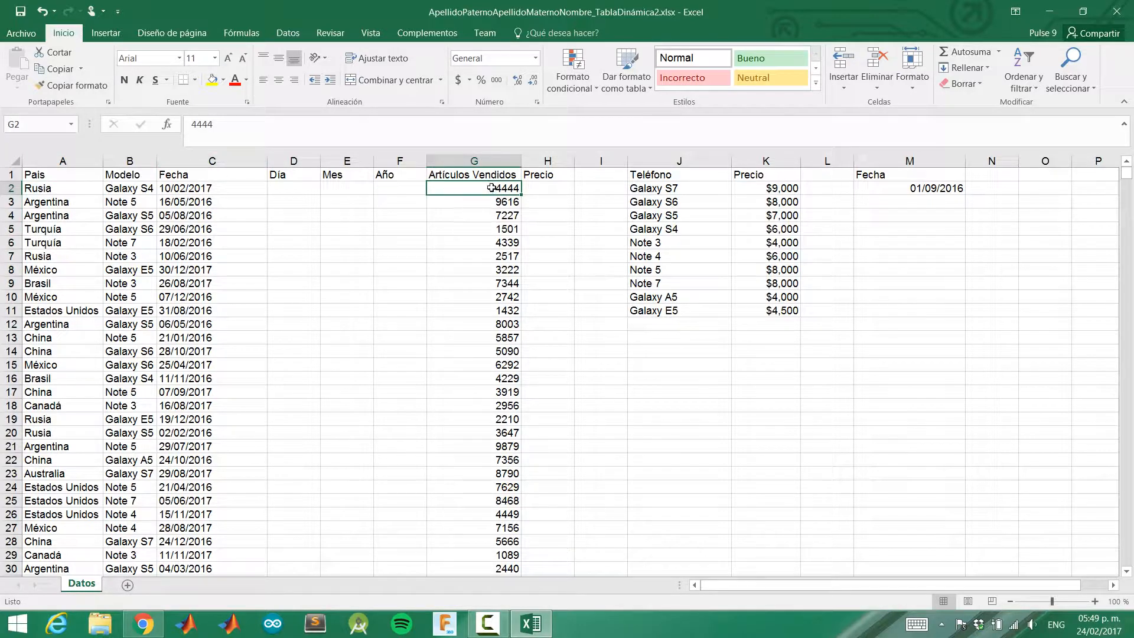
pyautogui.click(455, 202)
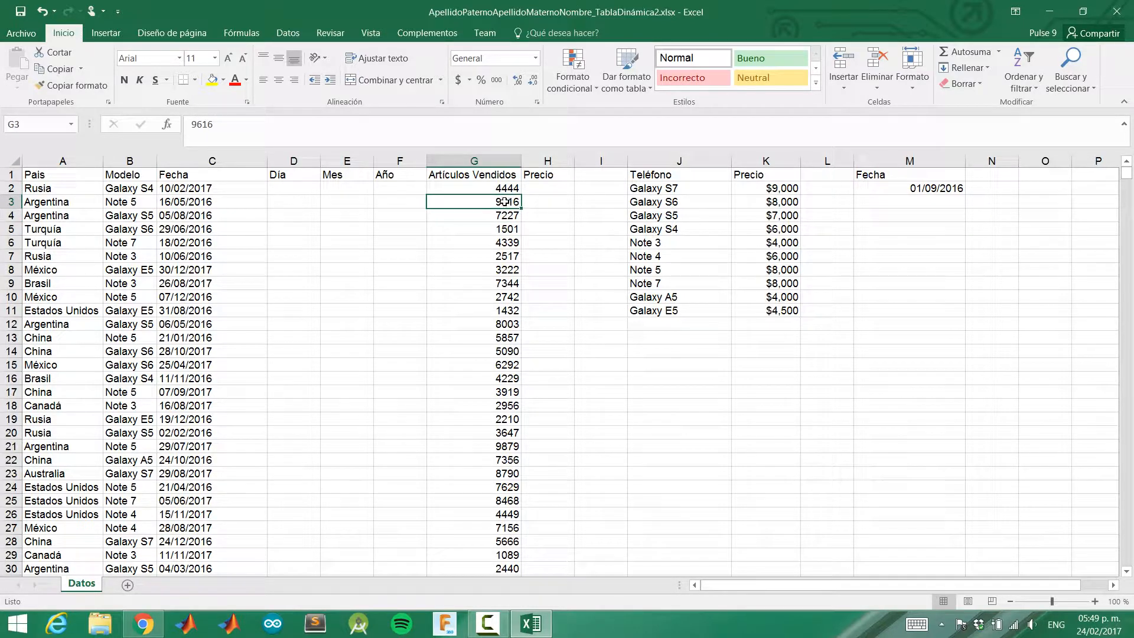
pyautogui.press('Down')
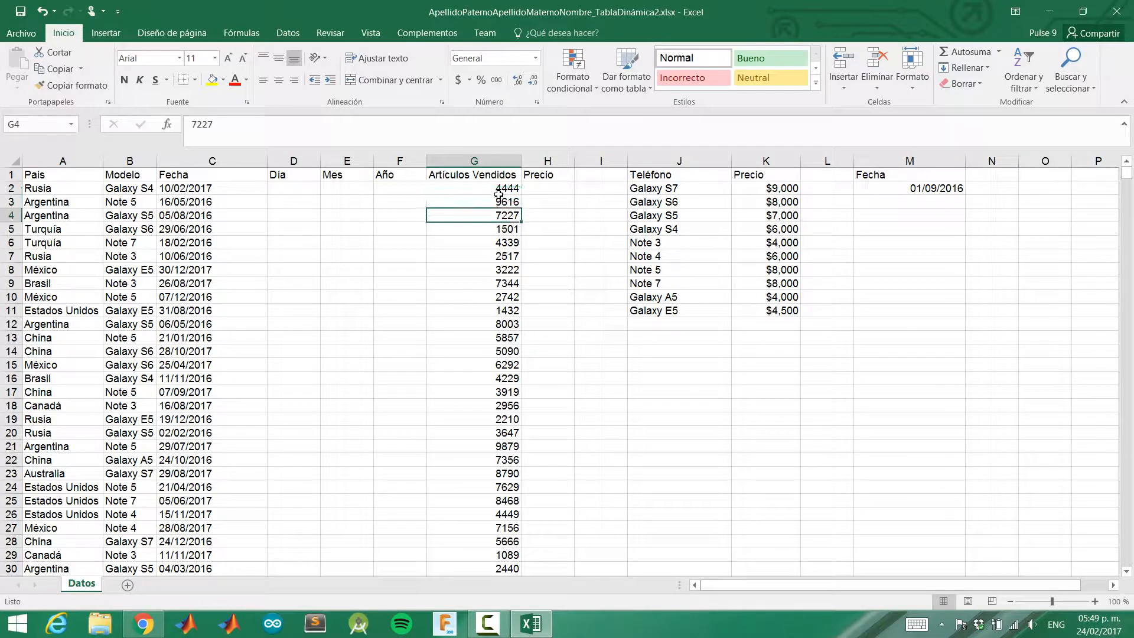
pyautogui.click(498, 193)
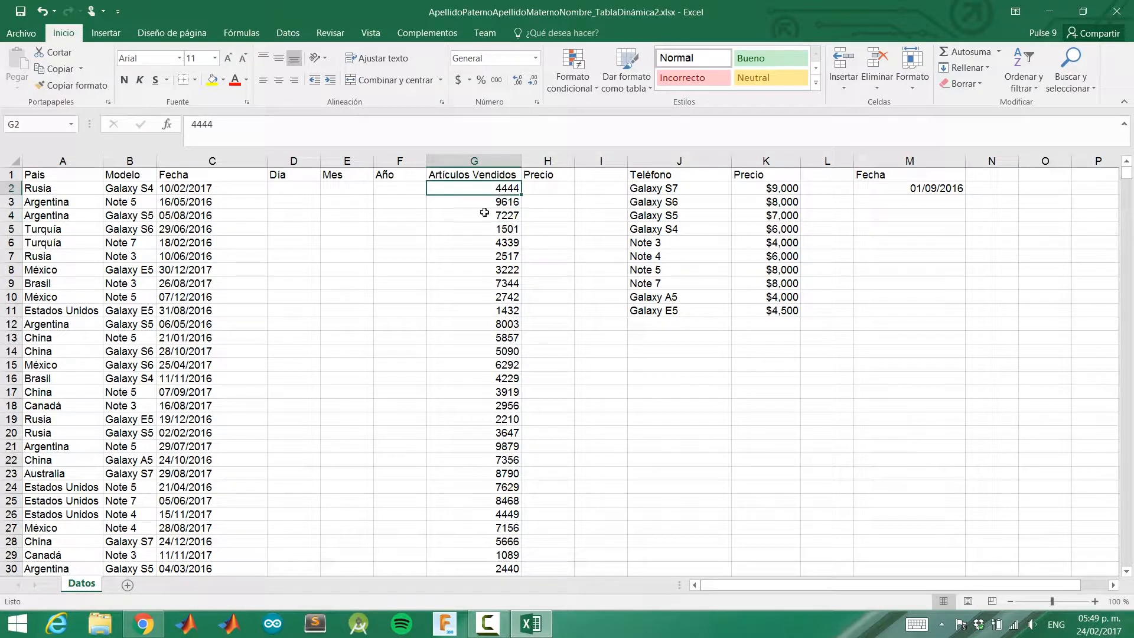
pyautogui.click(74, 191)
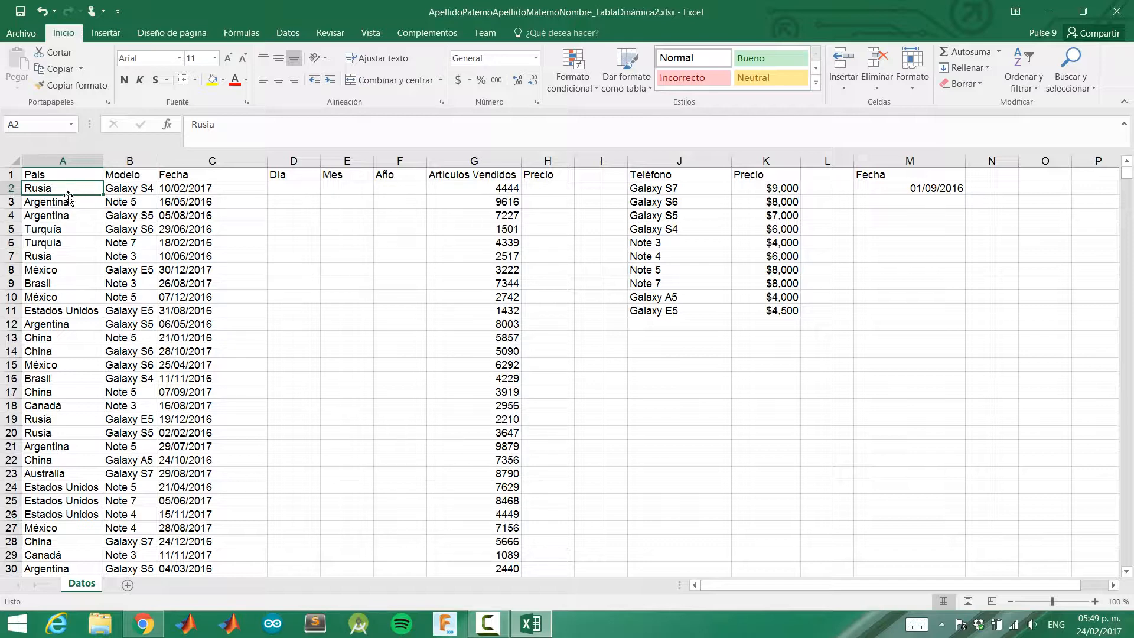
pyautogui.moveTo(794, 189); pyautogui.dragTo(778, 313)
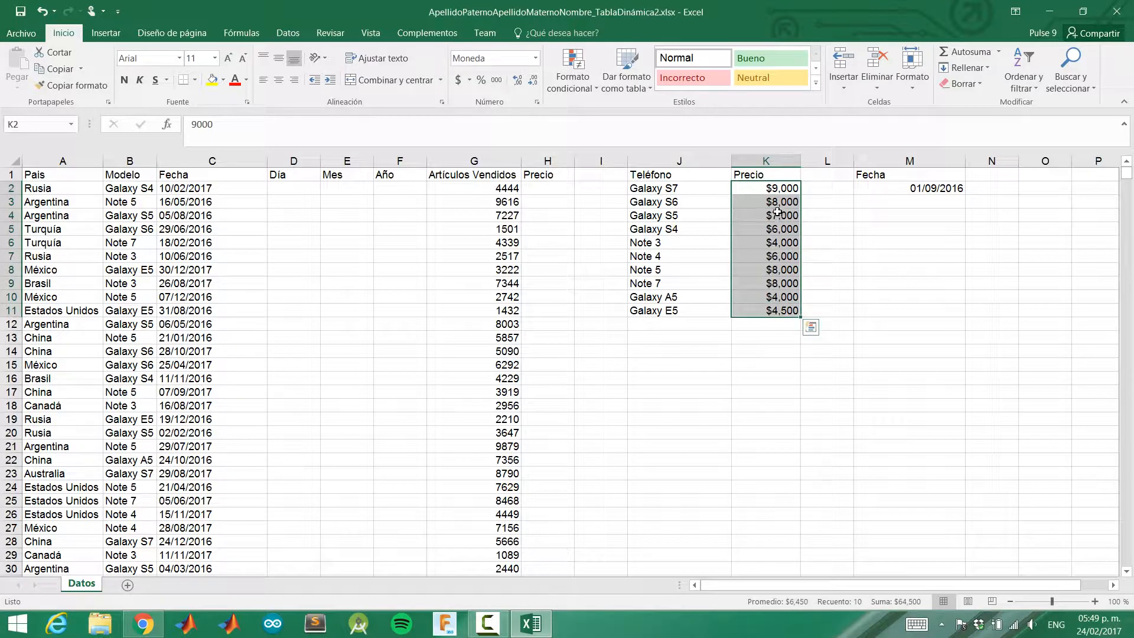
pyautogui.click(777, 189)
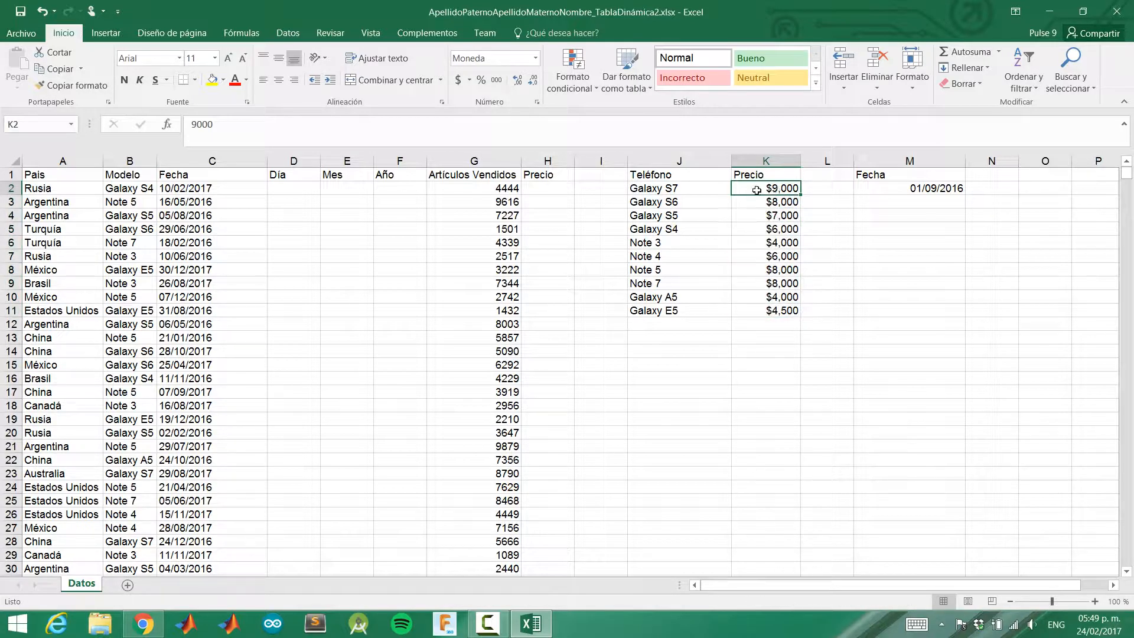
pyautogui.click(476, 190)
# Step: Apply the Moneda number format to the Galaxy S7 price in K2
pyautogui.click(748, 186)
pyautogui.click(535, 58)
pyautogui.click(502, 113)
pyautogui.click(535, 58)
pyautogui.click(535, 57)
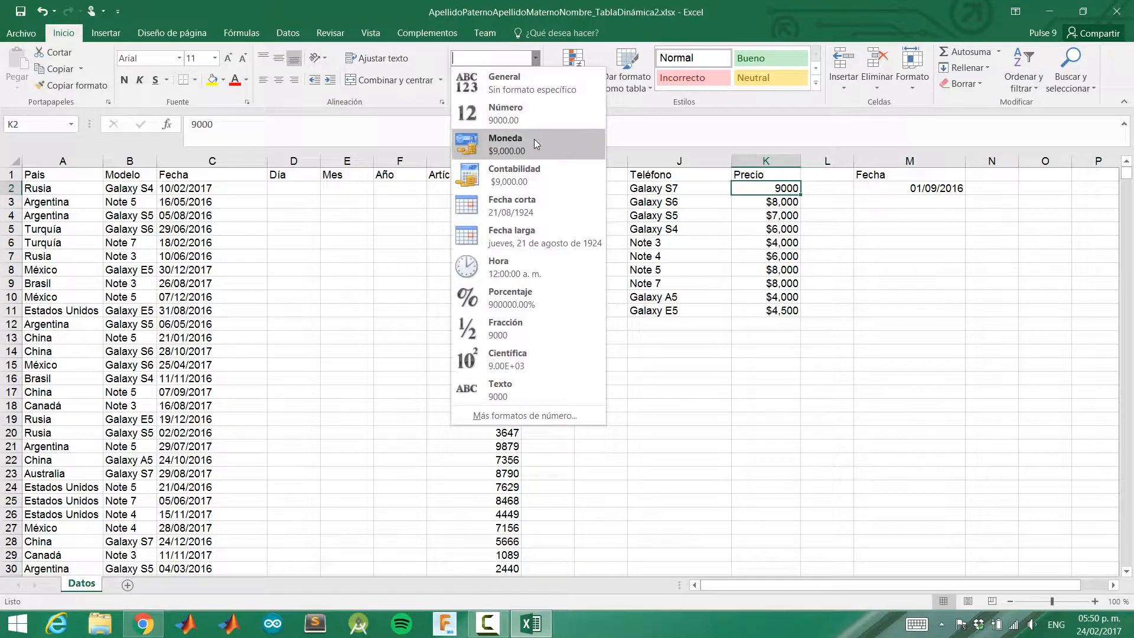
pyautogui.click(534, 139)
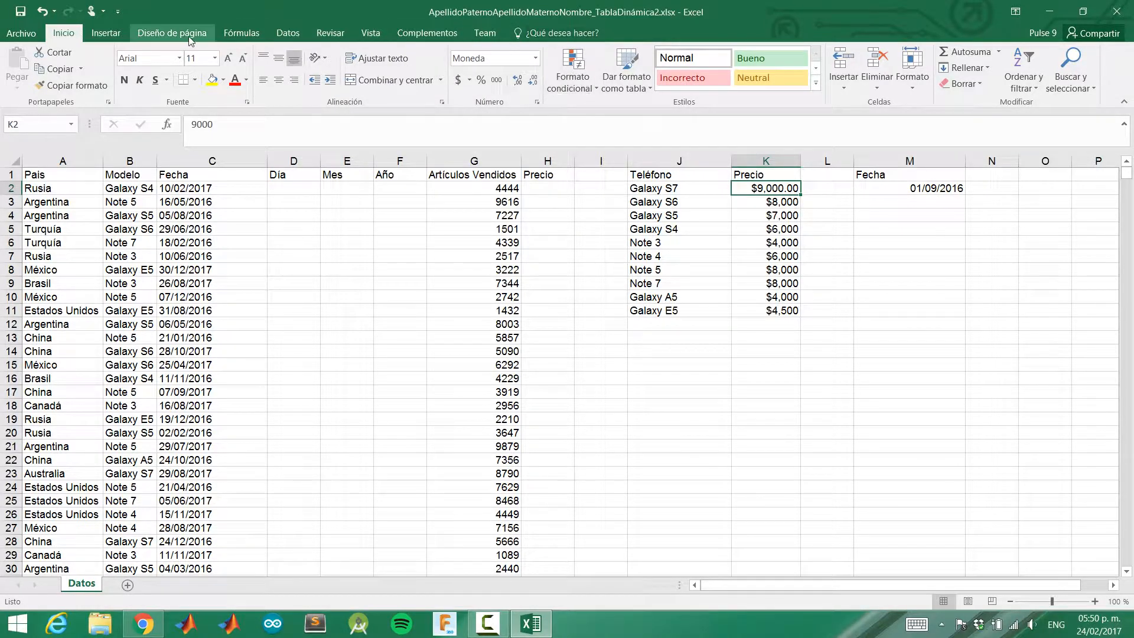
# Step: Remove both decimal places from the Galaxy S7 price in K2
pyautogui.click(531, 82)
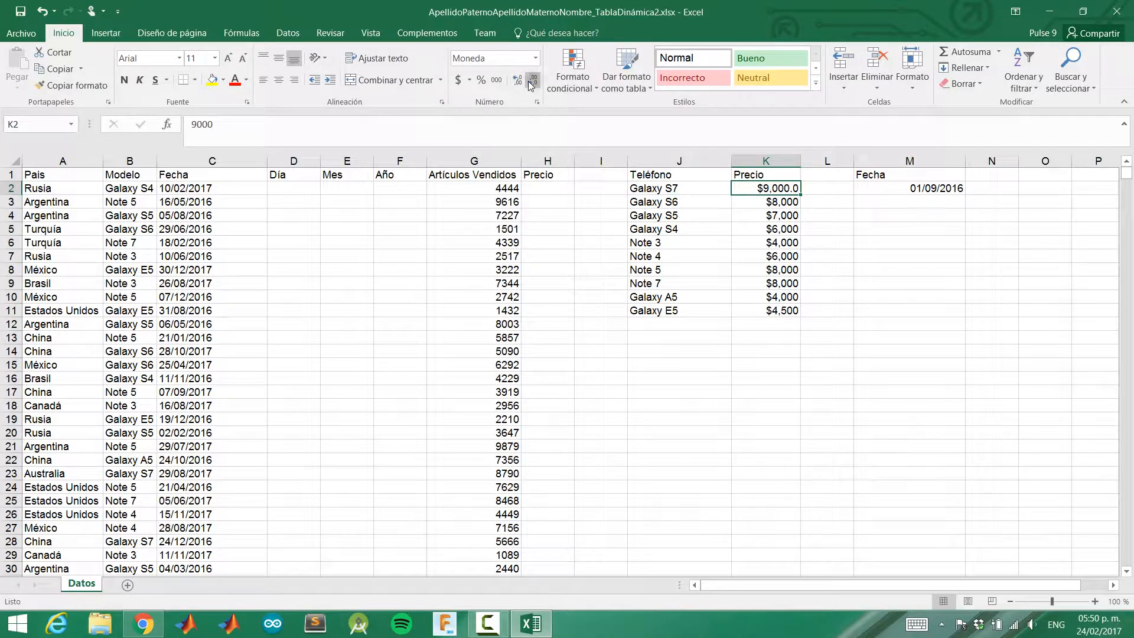
pyautogui.click(531, 85)
# Step: Switch the reference date in M2 to the Número format to check its serial number, and restore it to Fecha corta
pyautogui.click(930, 189)
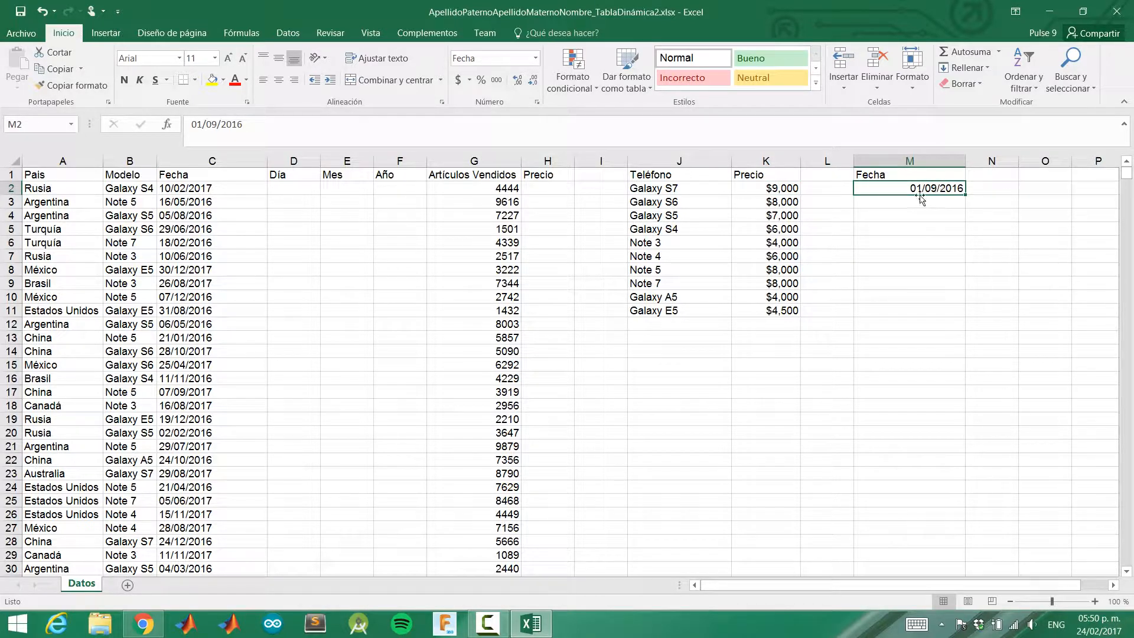
pyautogui.click(535, 58)
pyautogui.click(514, 112)
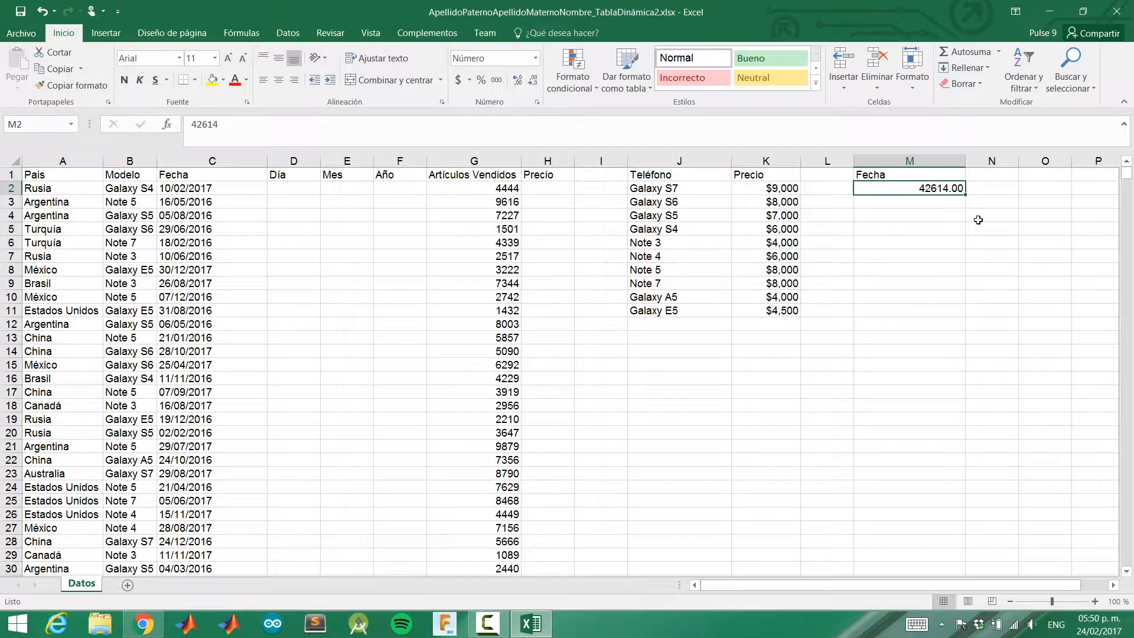
pyautogui.click(535, 59)
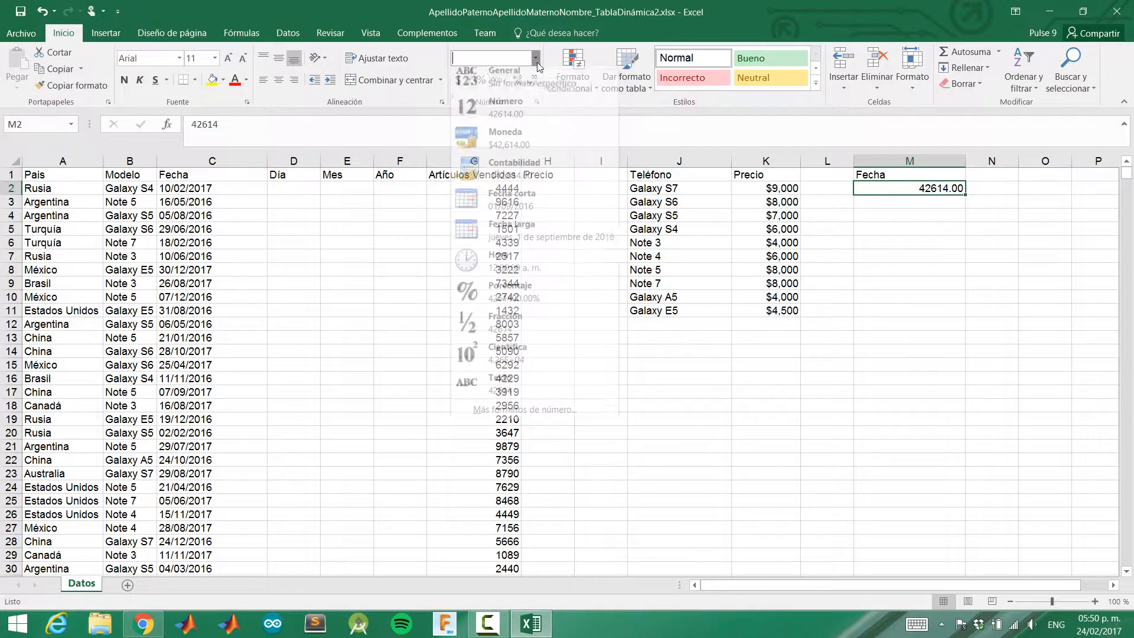
pyautogui.click(527, 201)
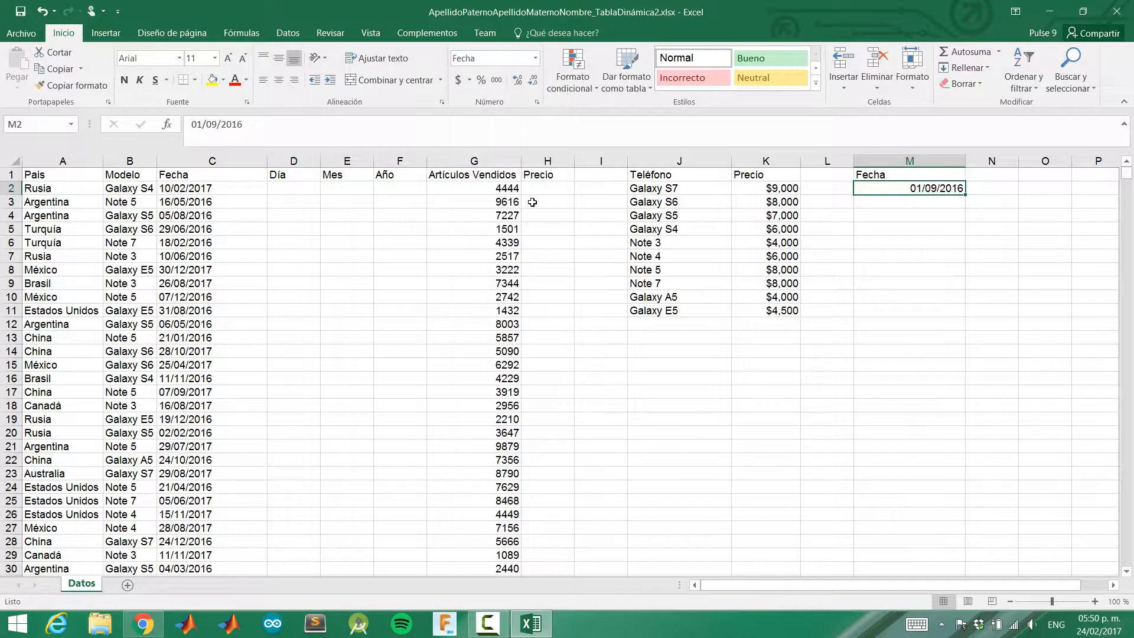
# Step: Try the Número format on the first Fecha value in C2 and compare it with the reference date in M2
pyautogui.click(912, 200)
pyautogui.click(229, 191)
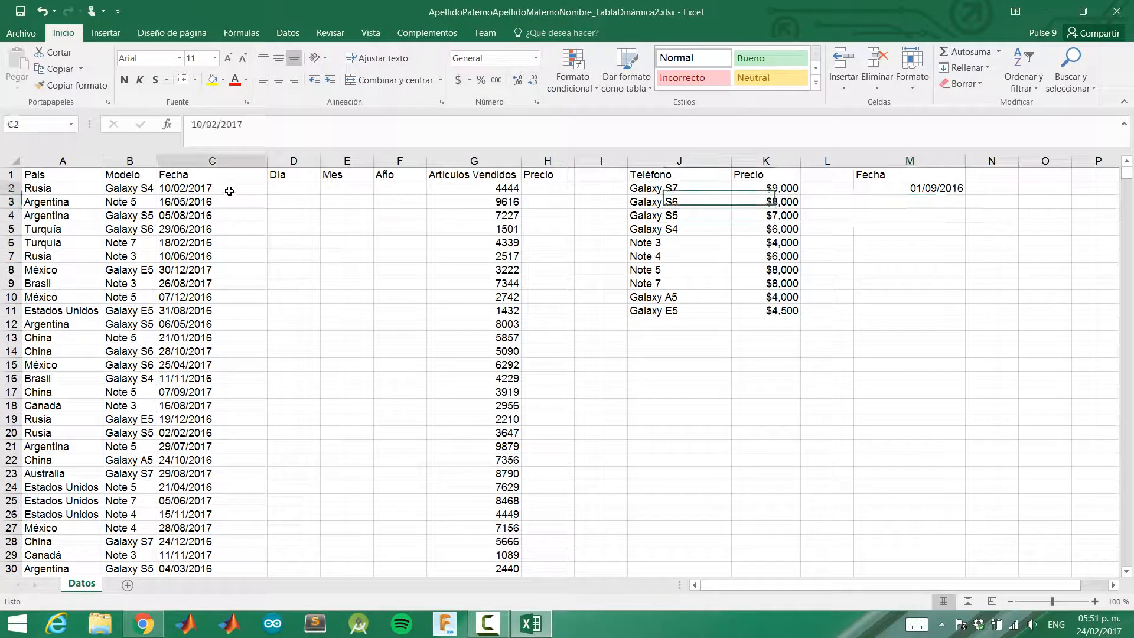
pyautogui.moveTo(229, 191)
pyautogui.mouseDown()
pyautogui.moveTo(224, 383)
pyautogui.moveTo(228, 201)
pyautogui.moveTo(216, 194)
pyautogui.mouseUp()
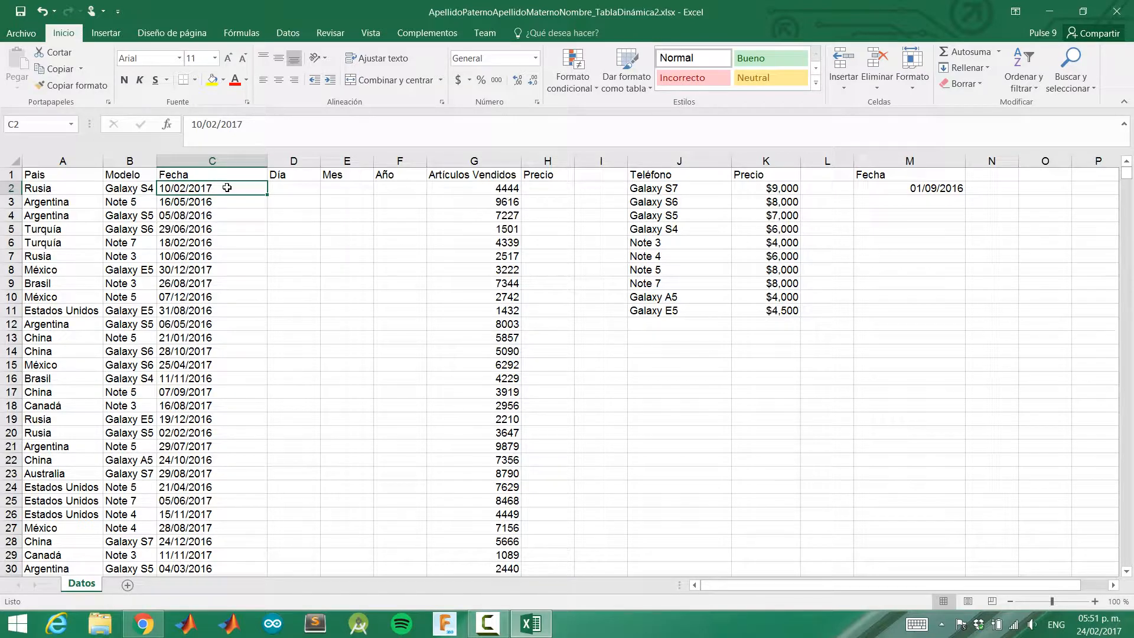
pyautogui.click(65, 189)
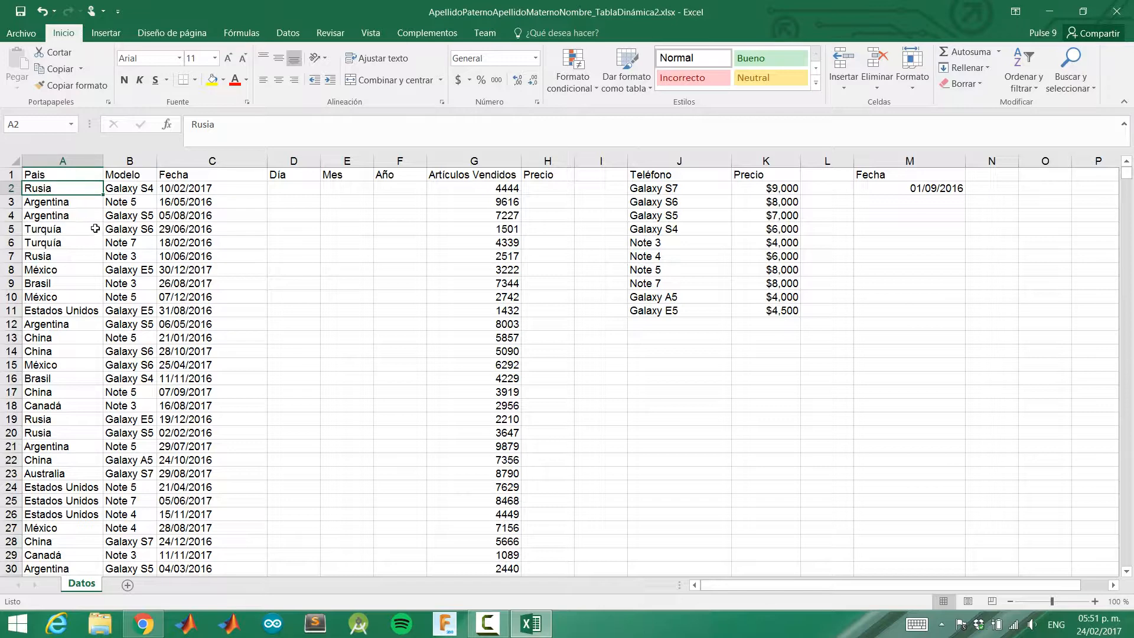
pyautogui.click(192, 187)
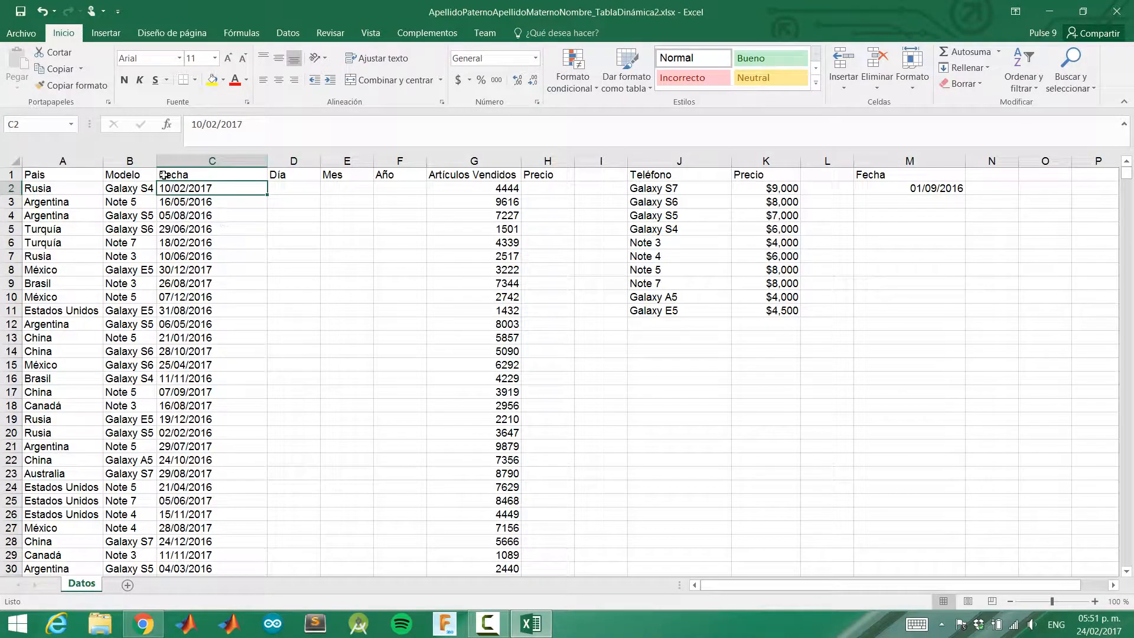
pyautogui.click(535, 57)
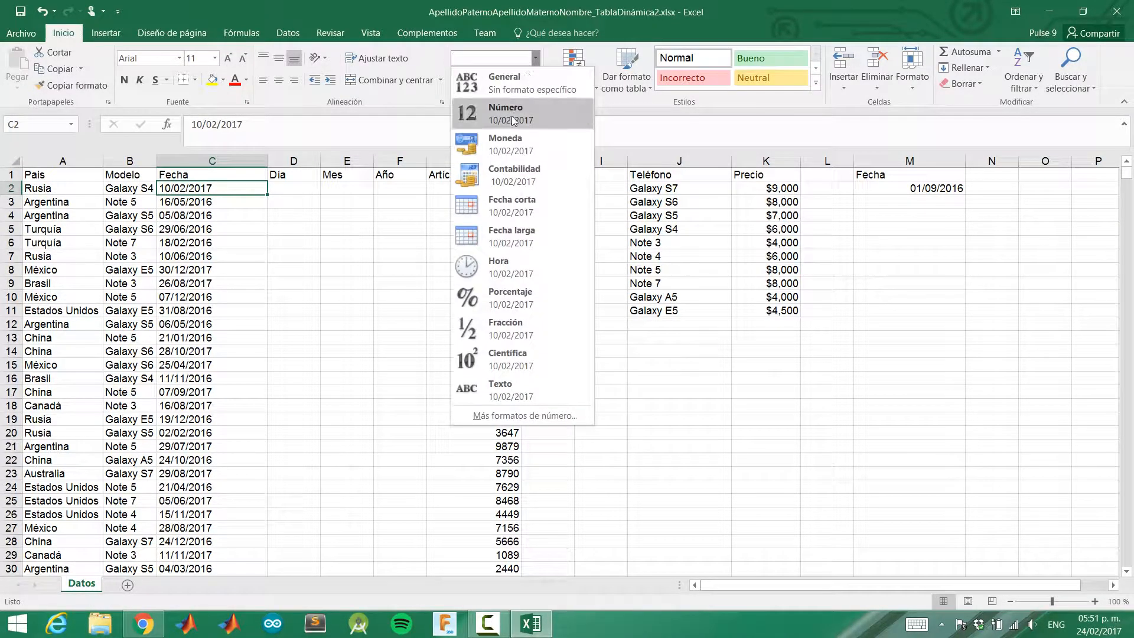
pyautogui.click(506, 112)
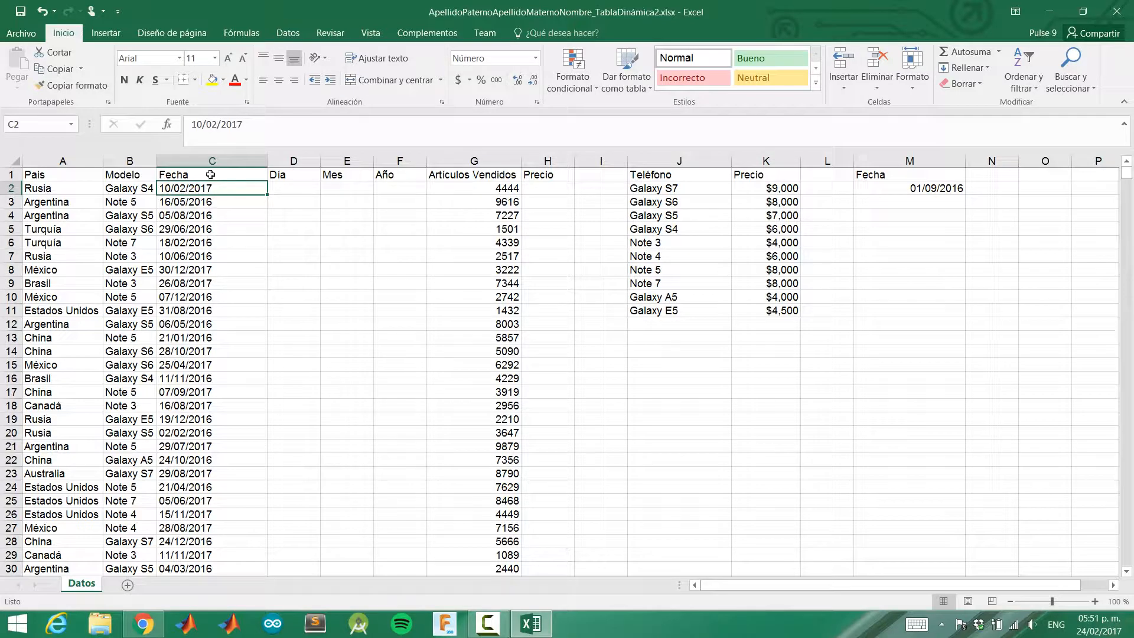
pyautogui.click(536, 59)
pyautogui.click(235, 135)
pyautogui.click(899, 186)
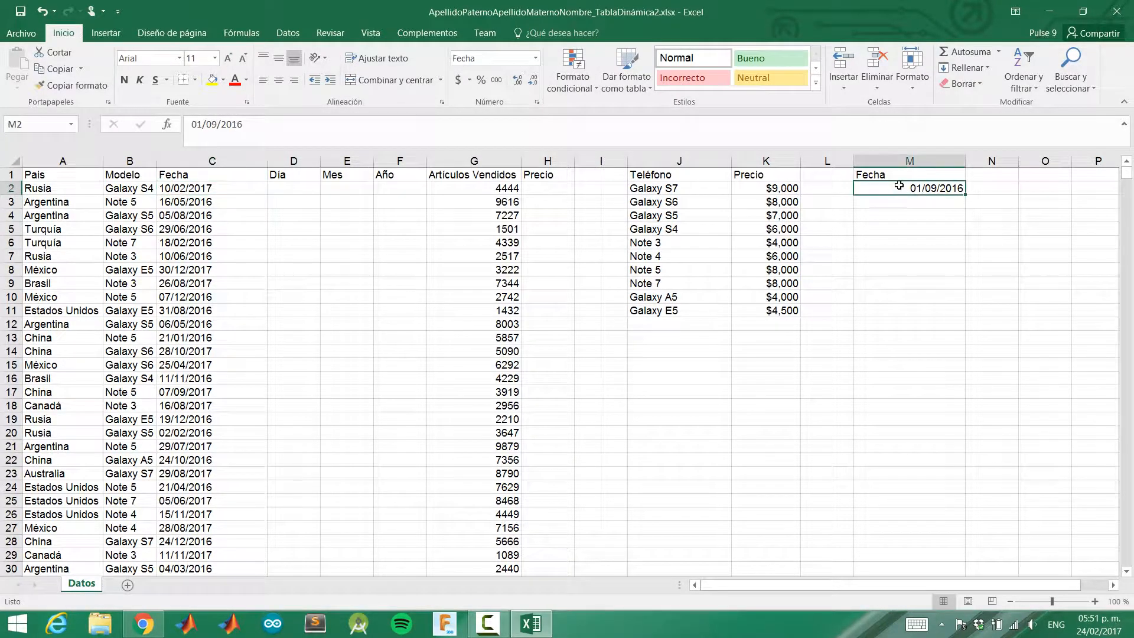
# Step: Convert the Fecha values in C2:C1001 to DMA dates with Text to Columns, as delimited data with only Tabulación as separator
pyautogui.click(219, 188)
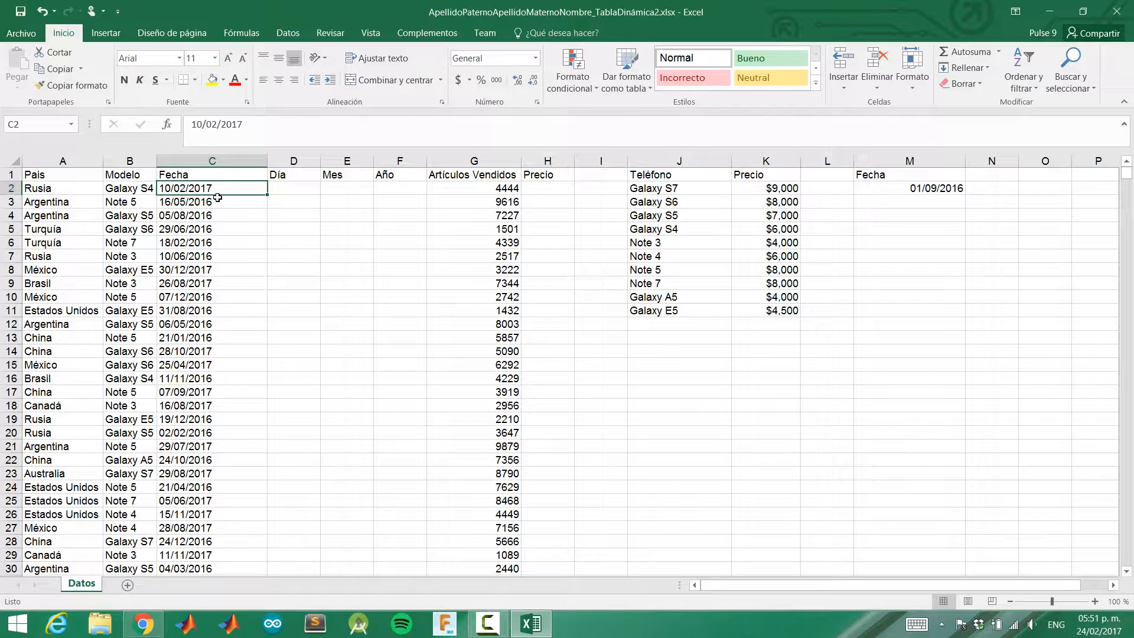
pyautogui.hotkey('ctrl', 'shift', 'Down')
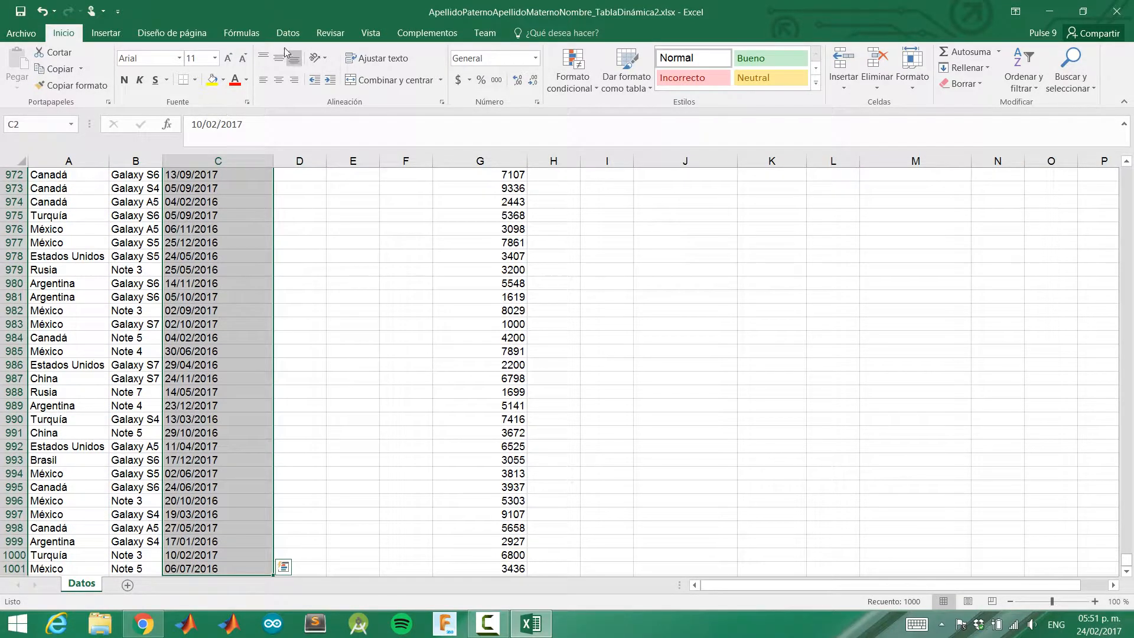
pyautogui.click(286, 34)
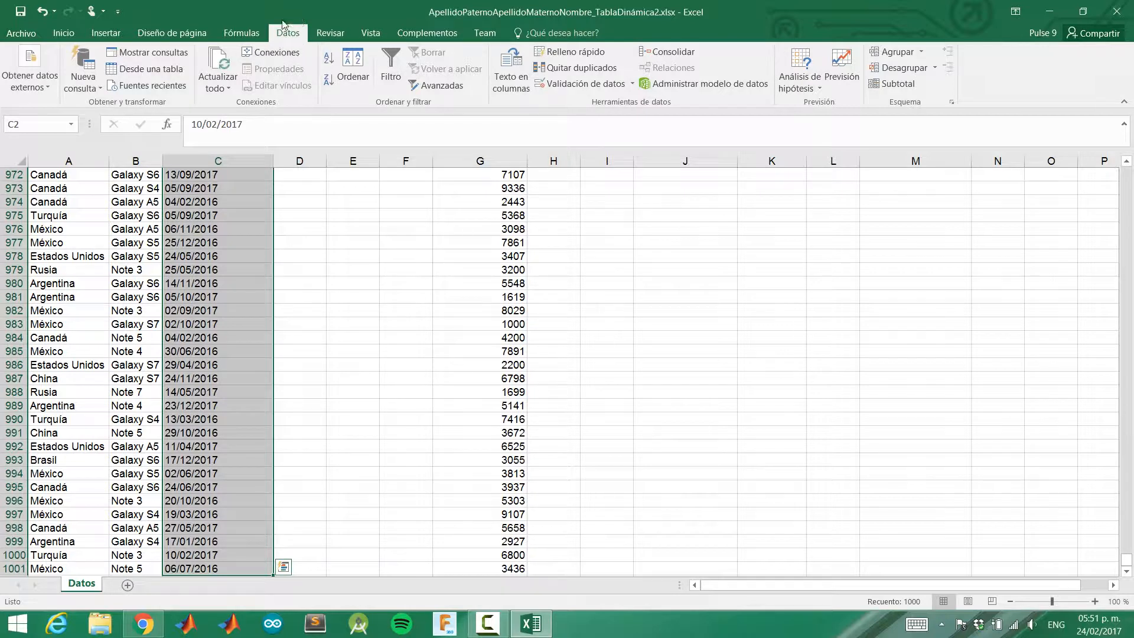
pyautogui.click(515, 75)
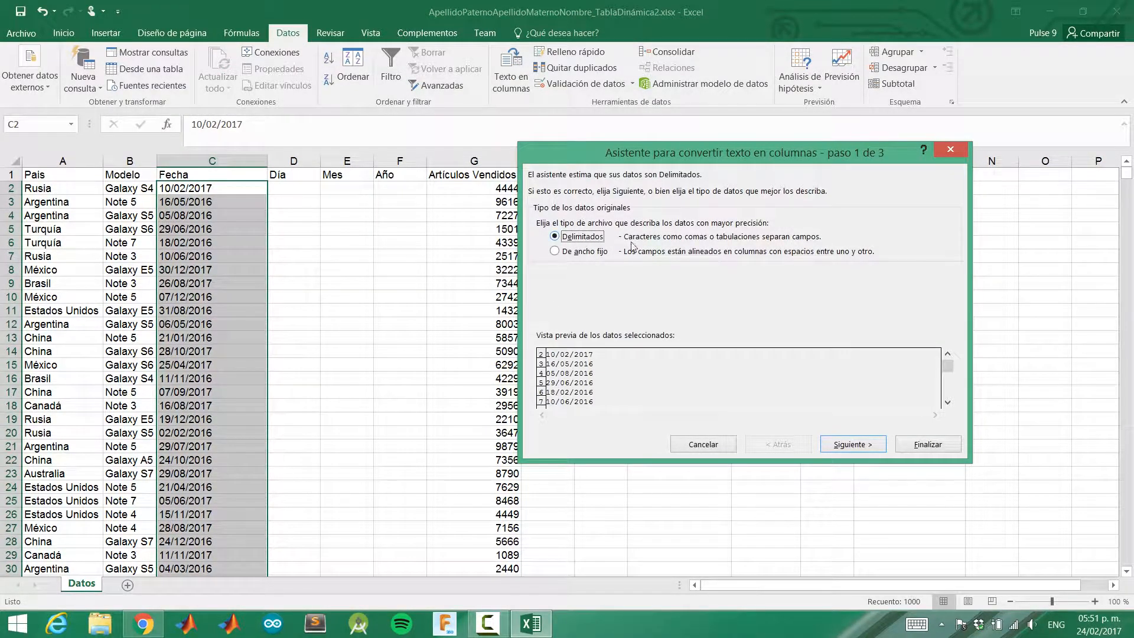
pyautogui.click(844, 444)
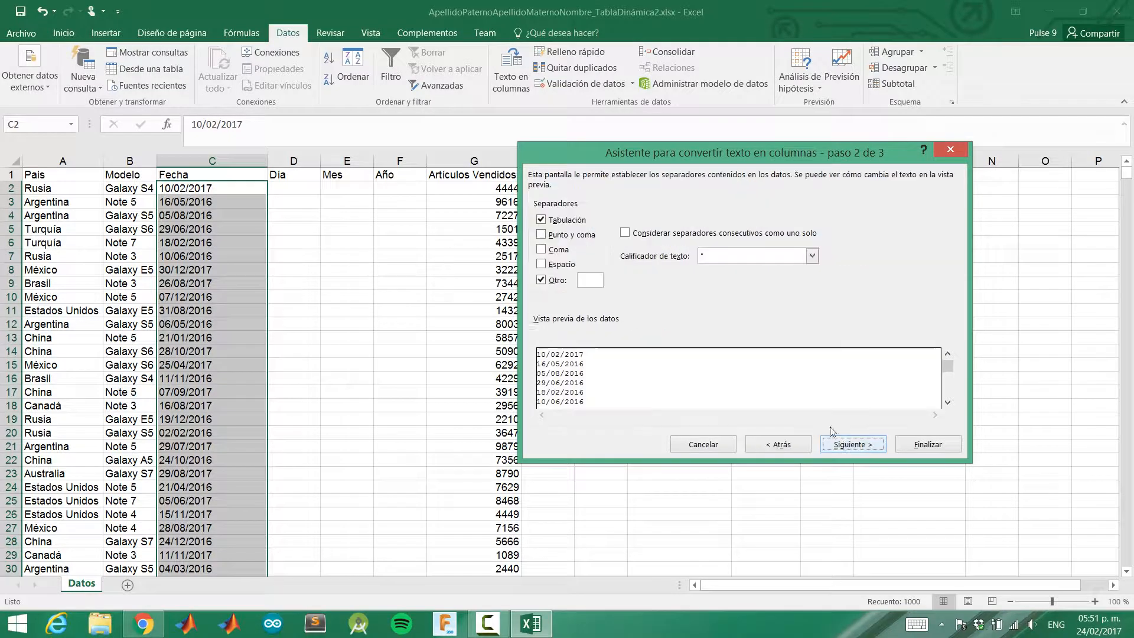
pyautogui.click(555, 281)
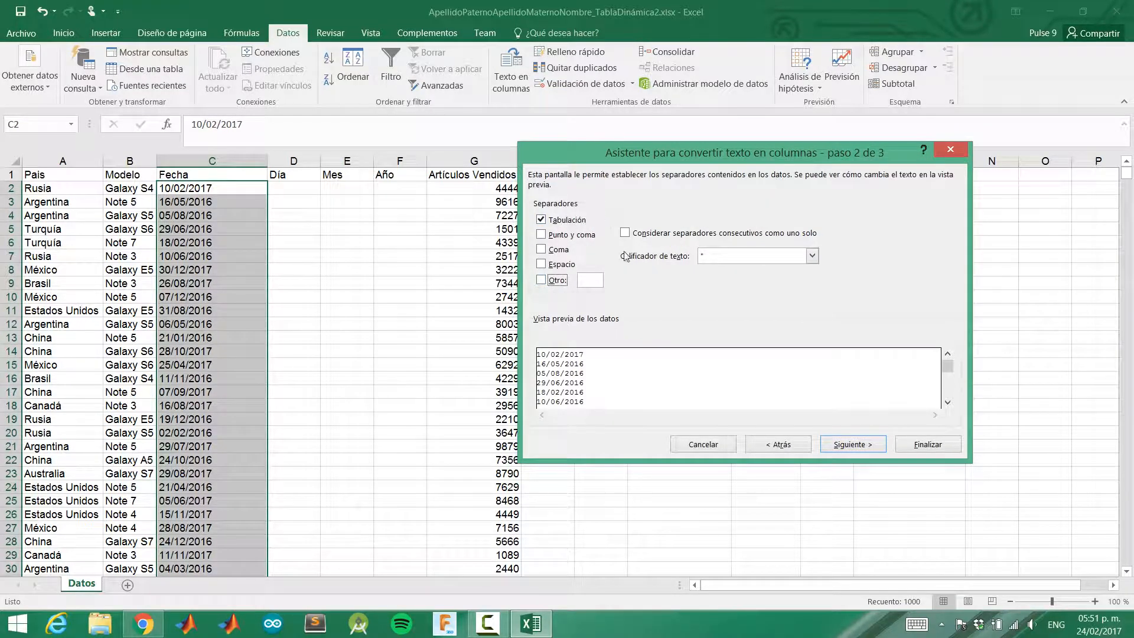
pyautogui.click(861, 448)
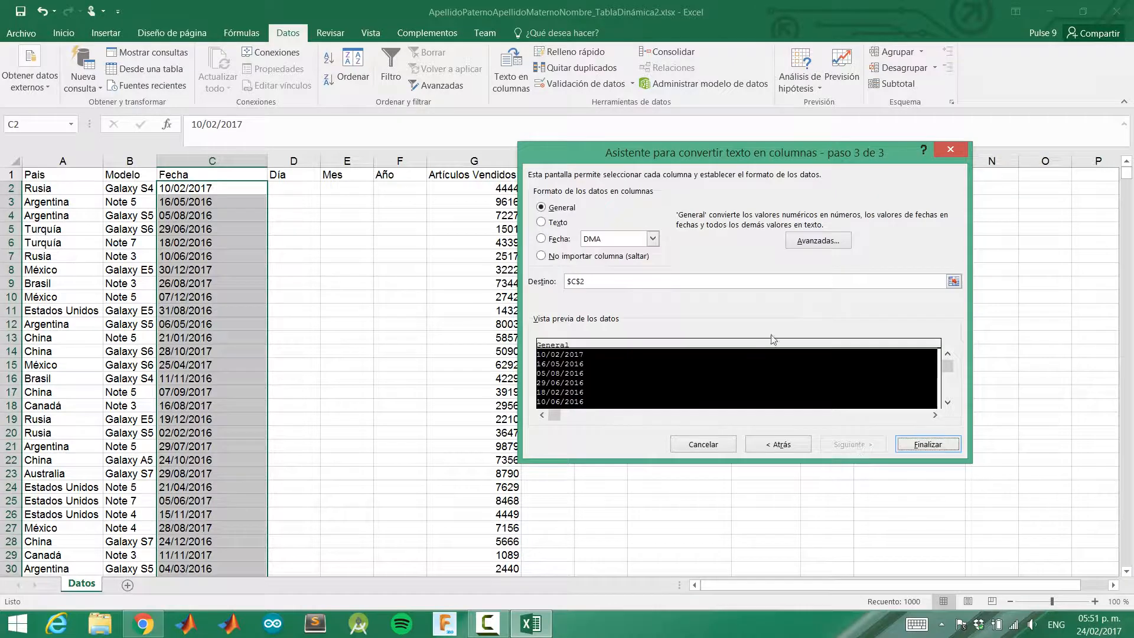
pyautogui.click(542, 239)
pyautogui.click(928, 443)
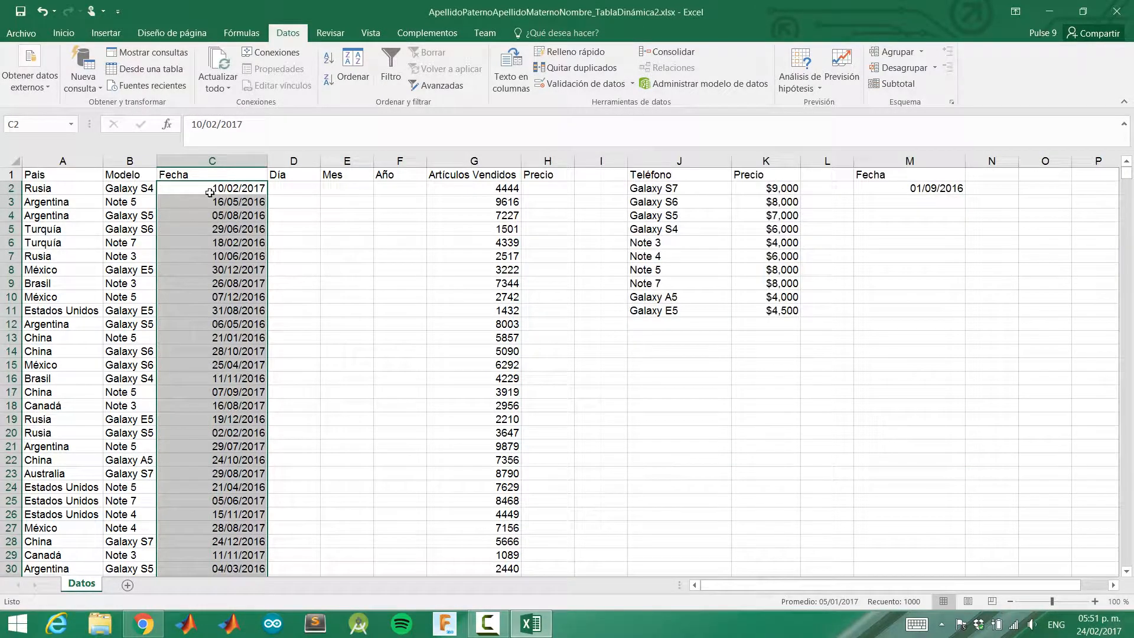
# Step: Test the converted date in C2 with the Número format and set it back to Fecha corta
pyautogui.click(219, 188)
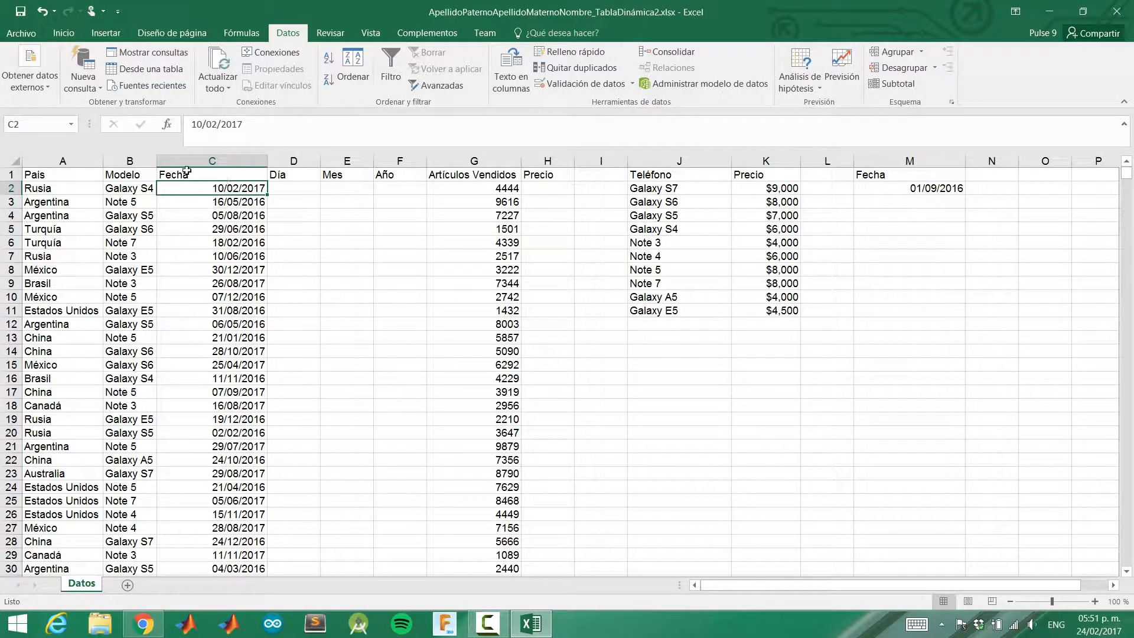
pyautogui.click(55, 35)
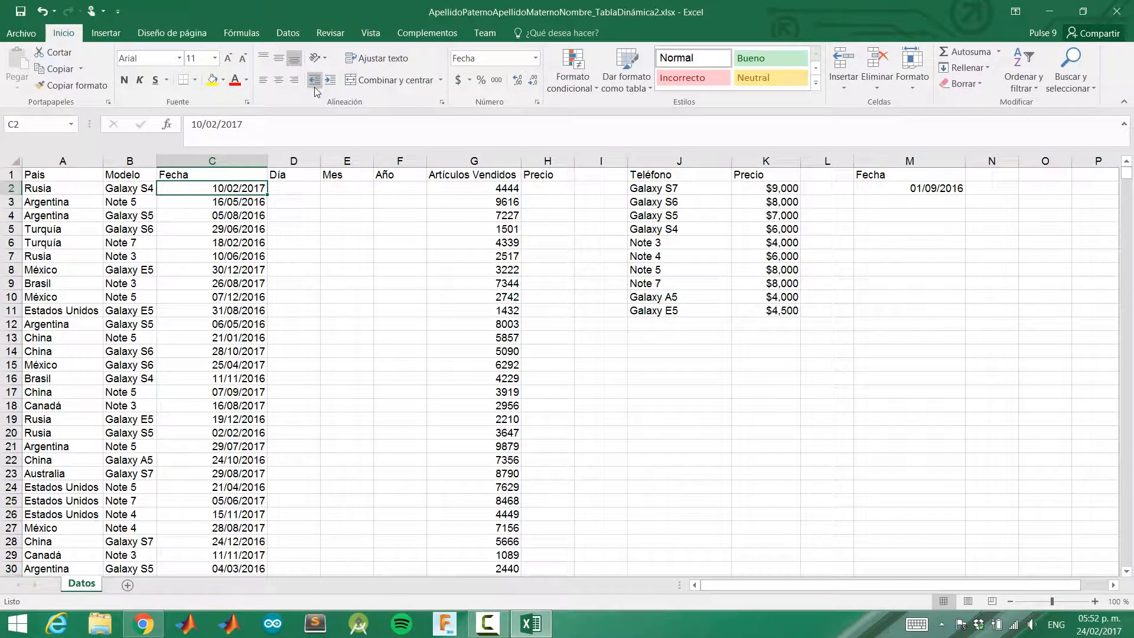
pyautogui.click(535, 58)
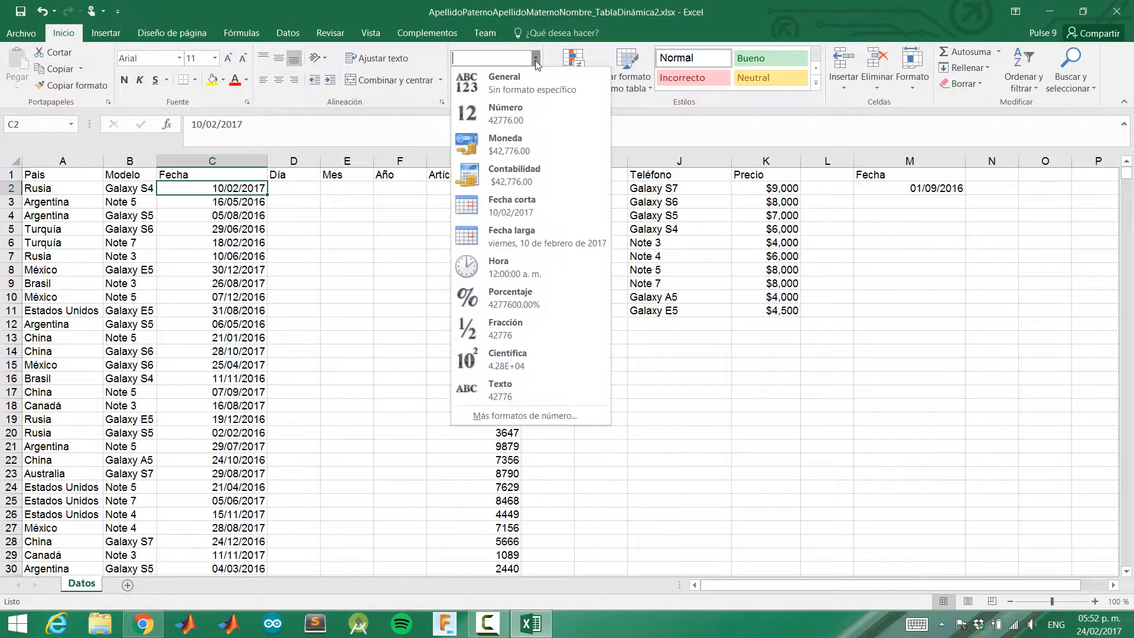
pyautogui.click(532, 107)
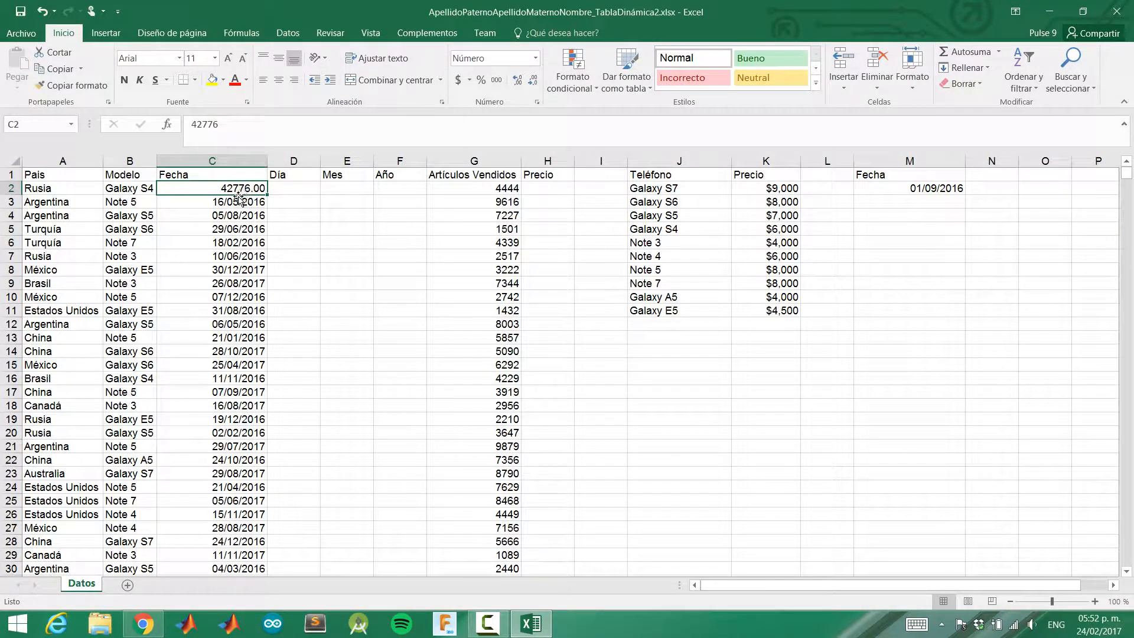
pyautogui.click(535, 57)
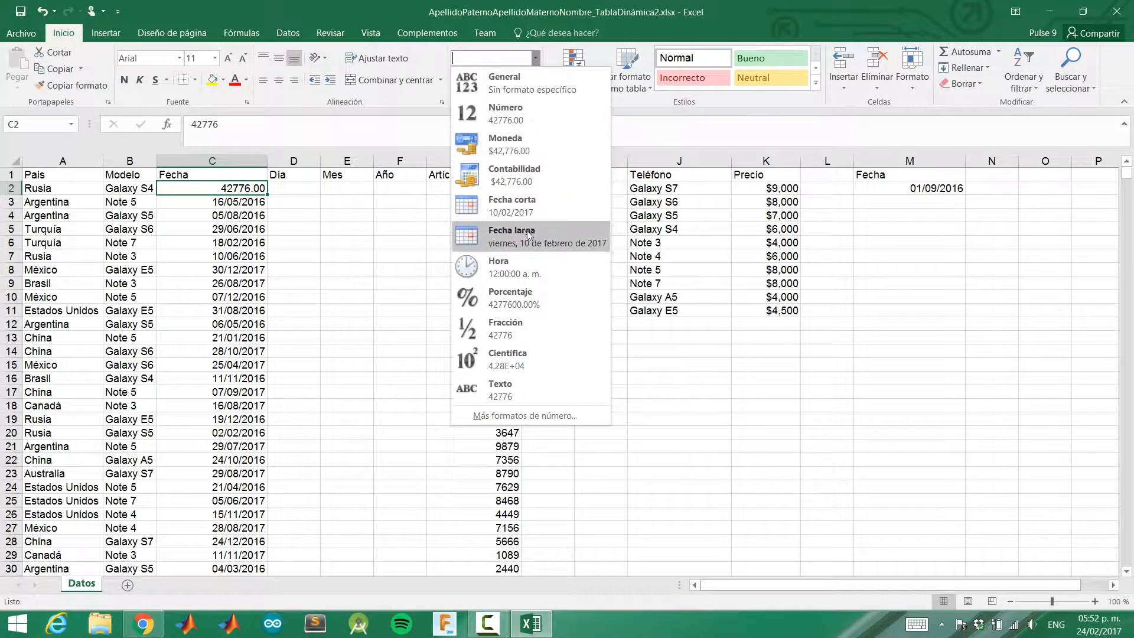
pyautogui.click(527, 207)
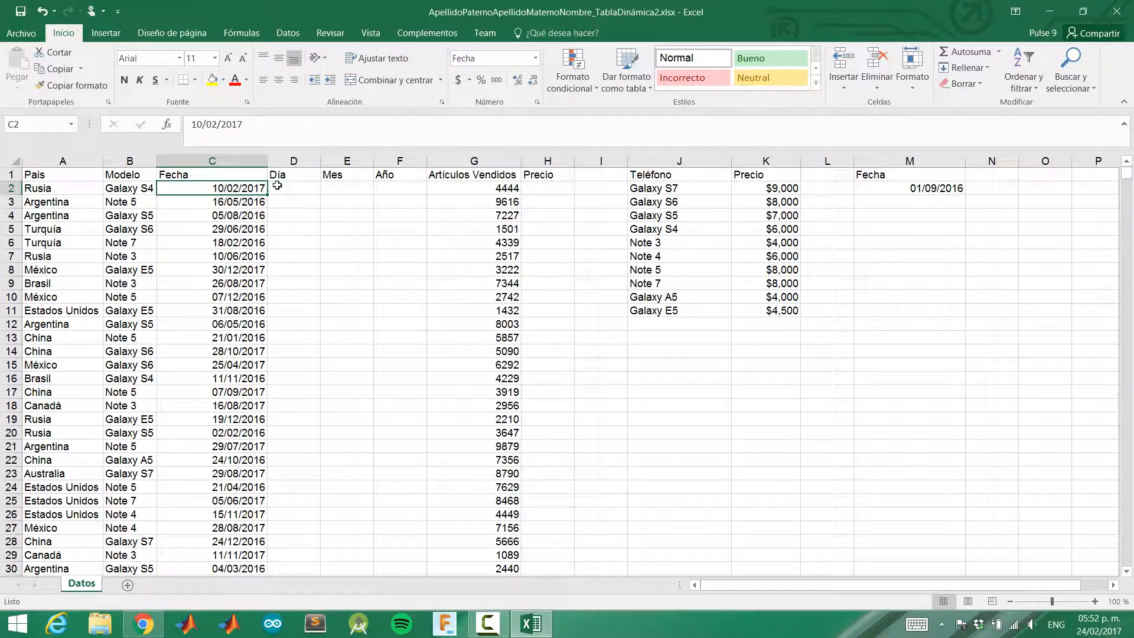
# Step: Enter the formula =DIA(C2) in D2 to extract the day from the first sale date
pyautogui.click(299, 190)
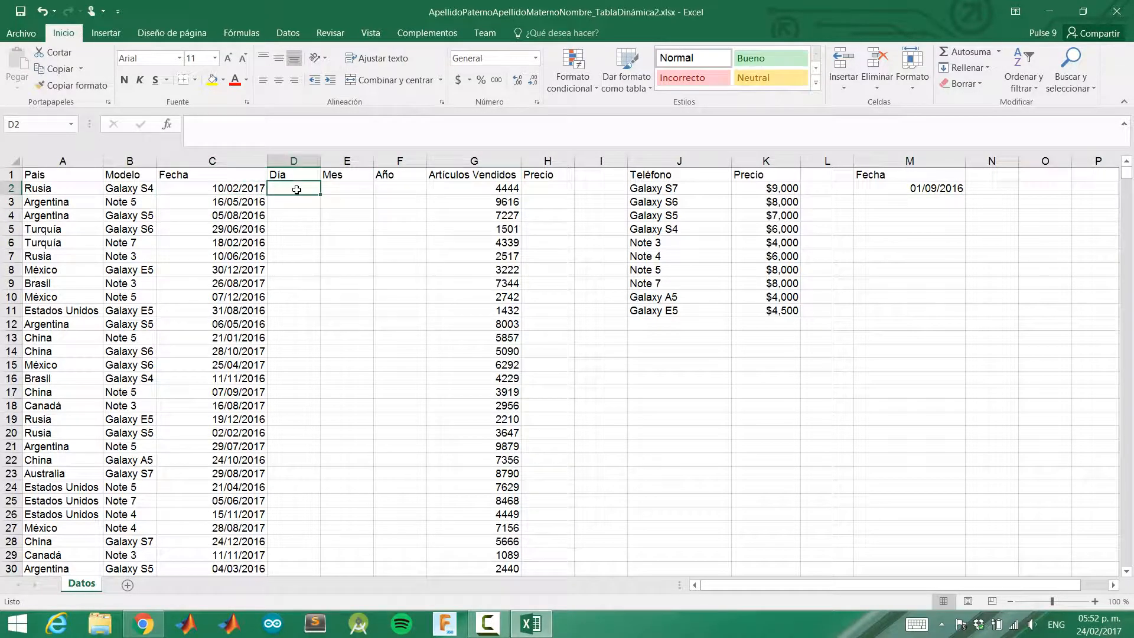
pyautogui.click(340, 188)
pyautogui.click(401, 185)
pyautogui.click(281, 194)
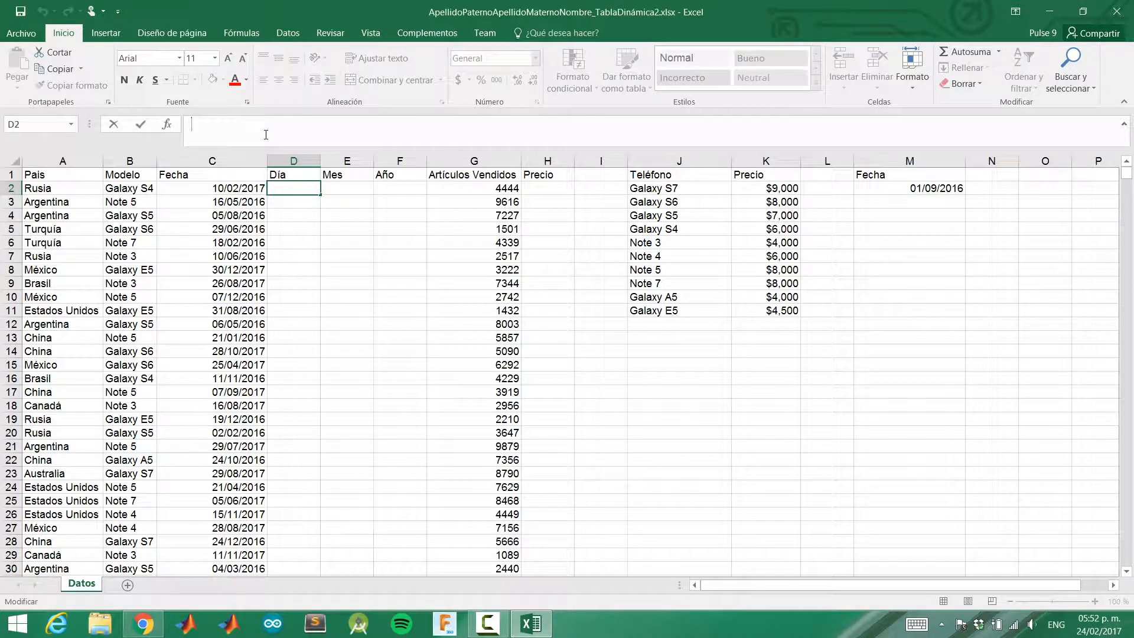
pyautogui.write('=DIA(')
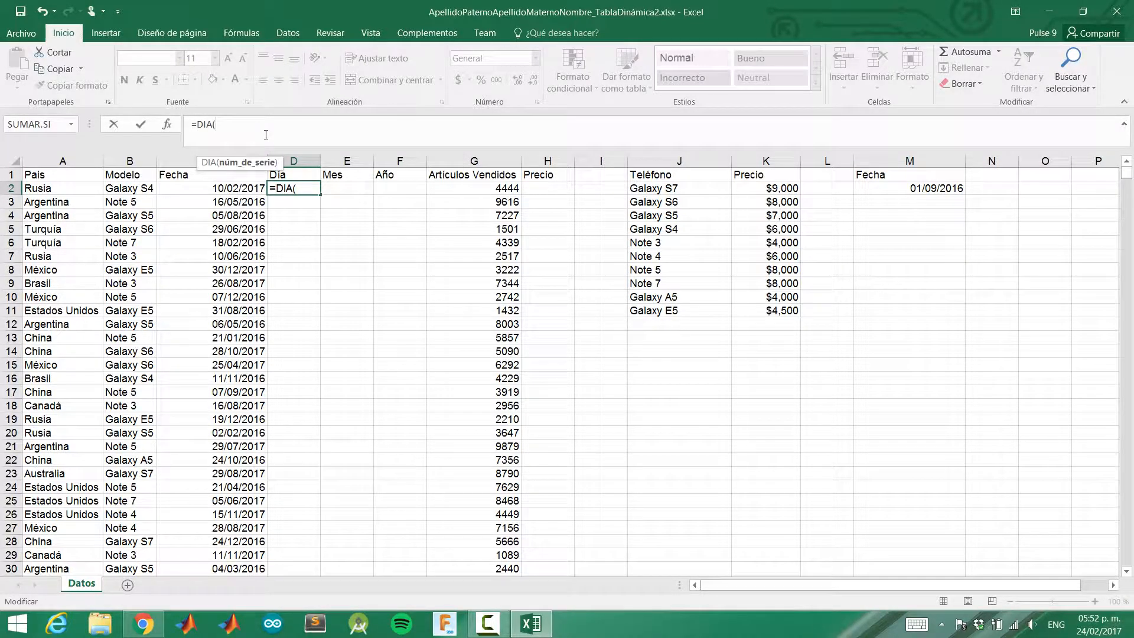
pyautogui.click(244, 188)
pyautogui.write(')')
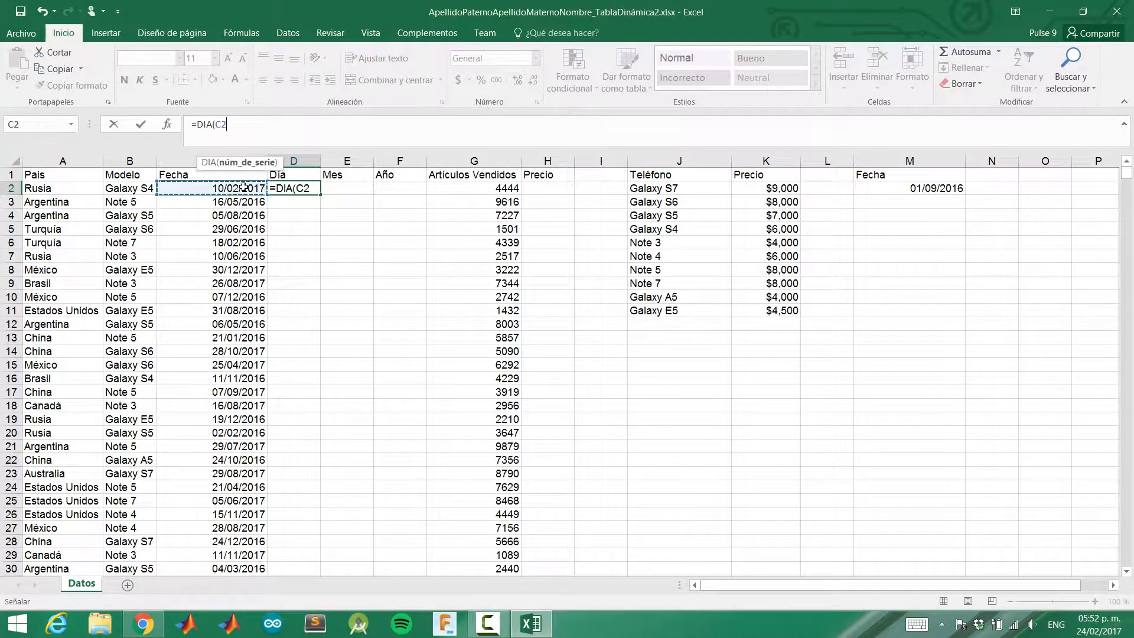
pyautogui.press('Return')
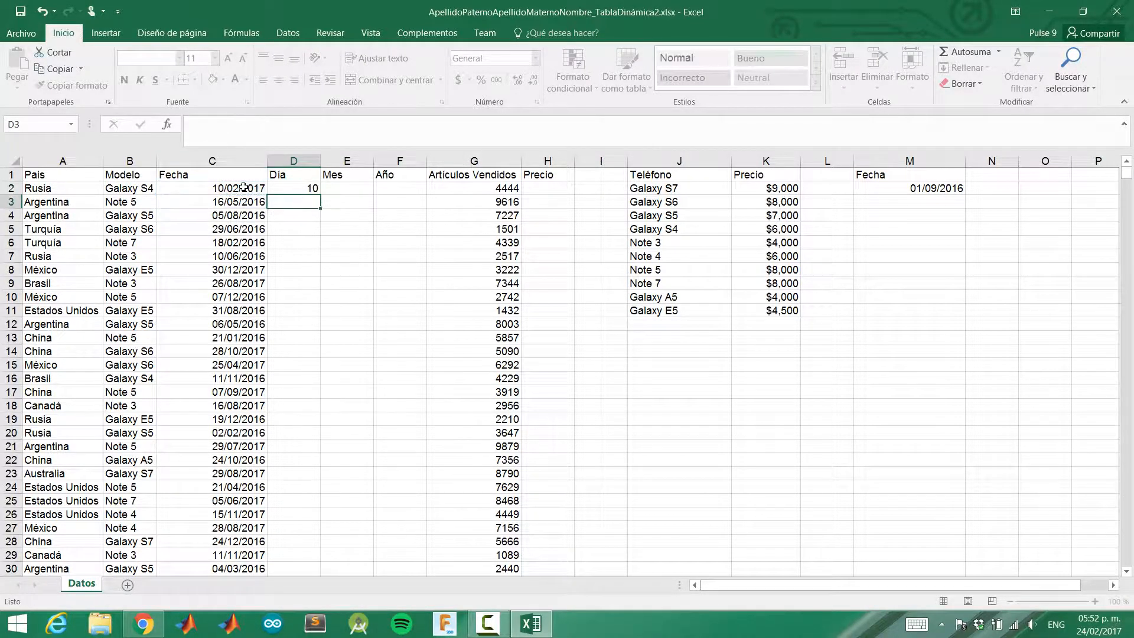
# Step: Enter the formula =AÑO(C2) in F2 to extract the year from the first sale date
pyautogui.click(338, 185)
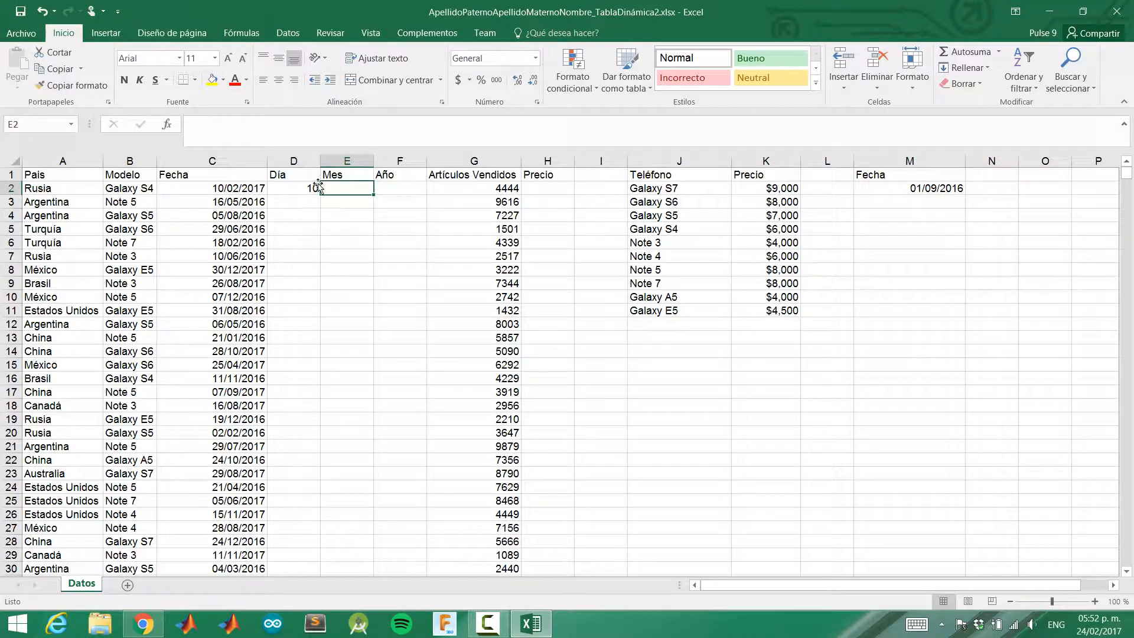
pyautogui.click(378, 180)
pyautogui.click(337, 127)
pyautogui.write('=AÑO*')
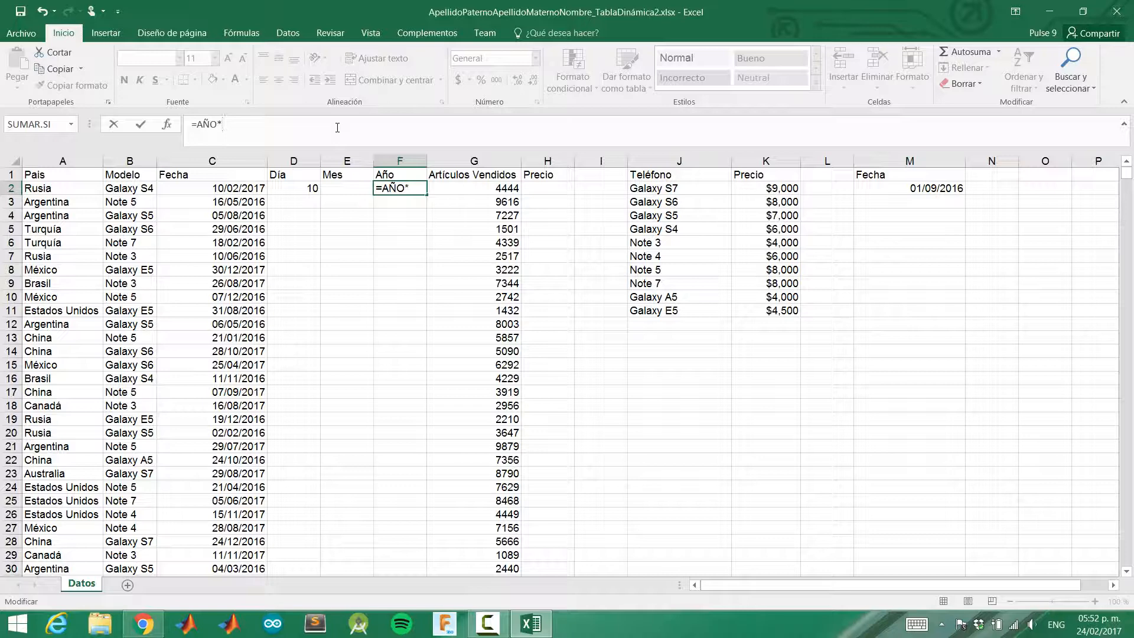
pyautogui.press('BackSpace')
pyautogui.write('(')
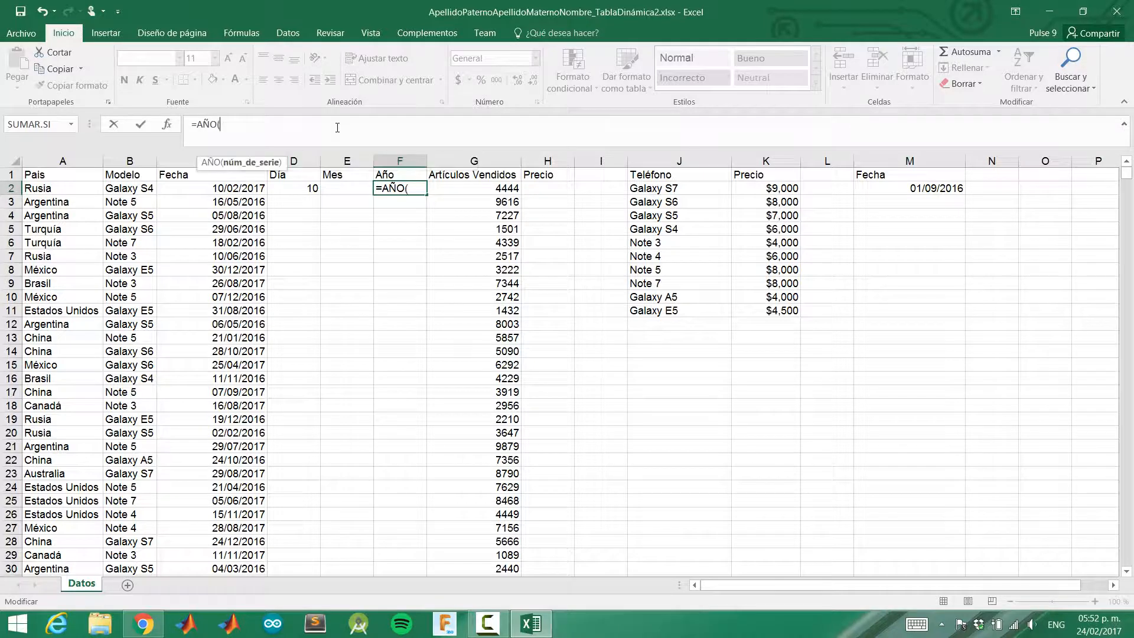
pyautogui.click(233, 187)
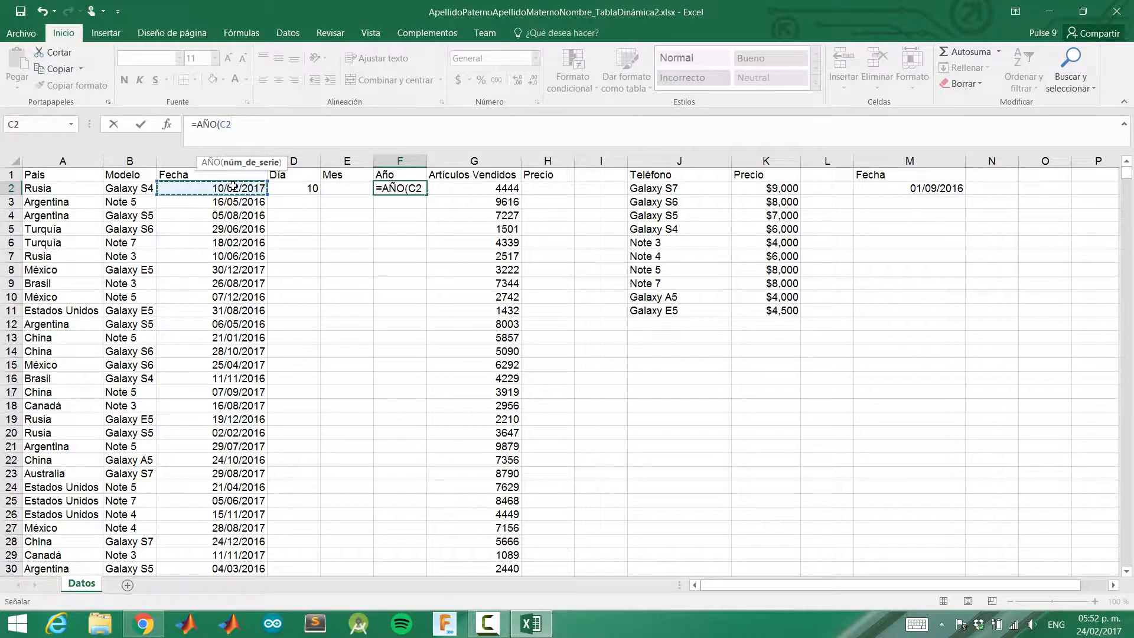
pyautogui.press('Return')
# Step: Enter the formula =TEXTO(C2,"mmmm") in E2 to get the full month name of the first sale date
pyautogui.click(365, 188)
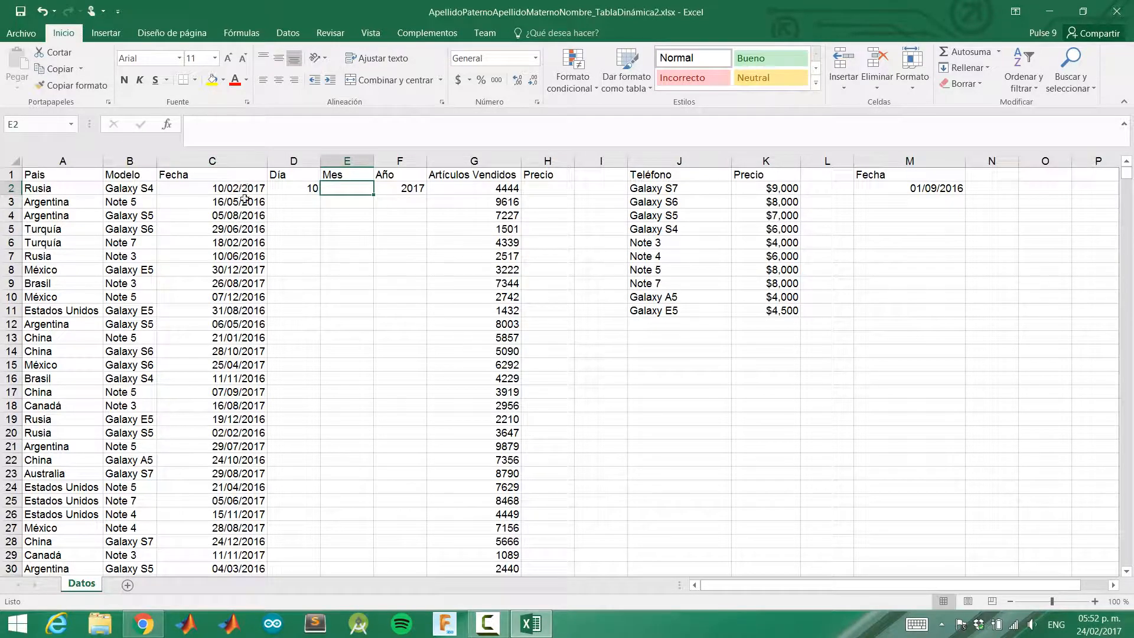
pyautogui.click(268, 124)
pyautogui.write('=')
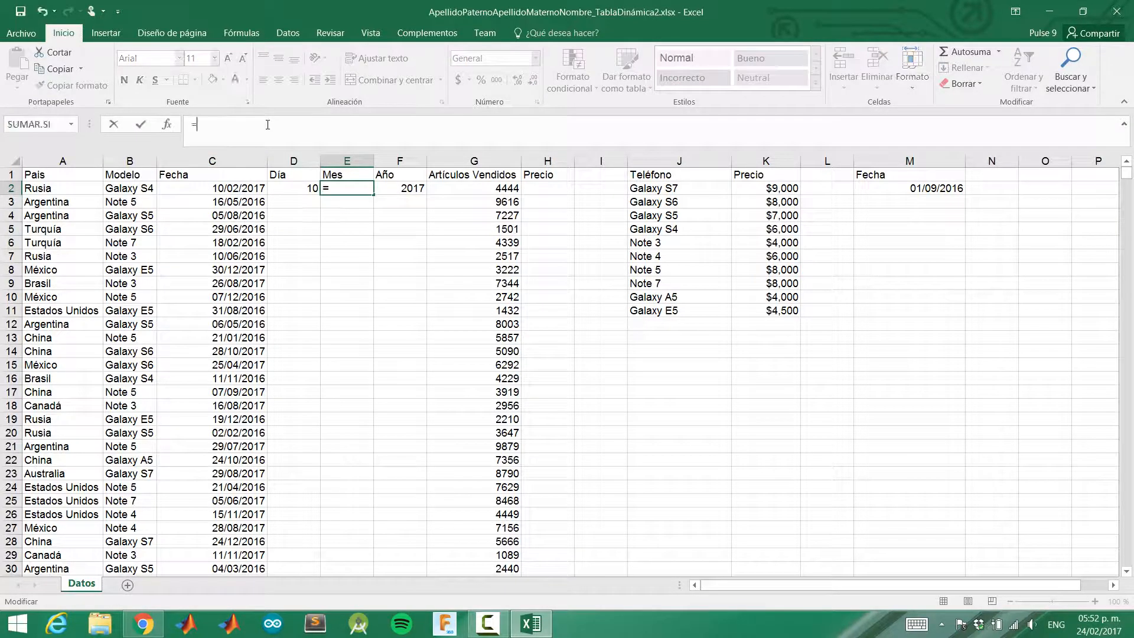
pyautogui.write('TEXTO(')
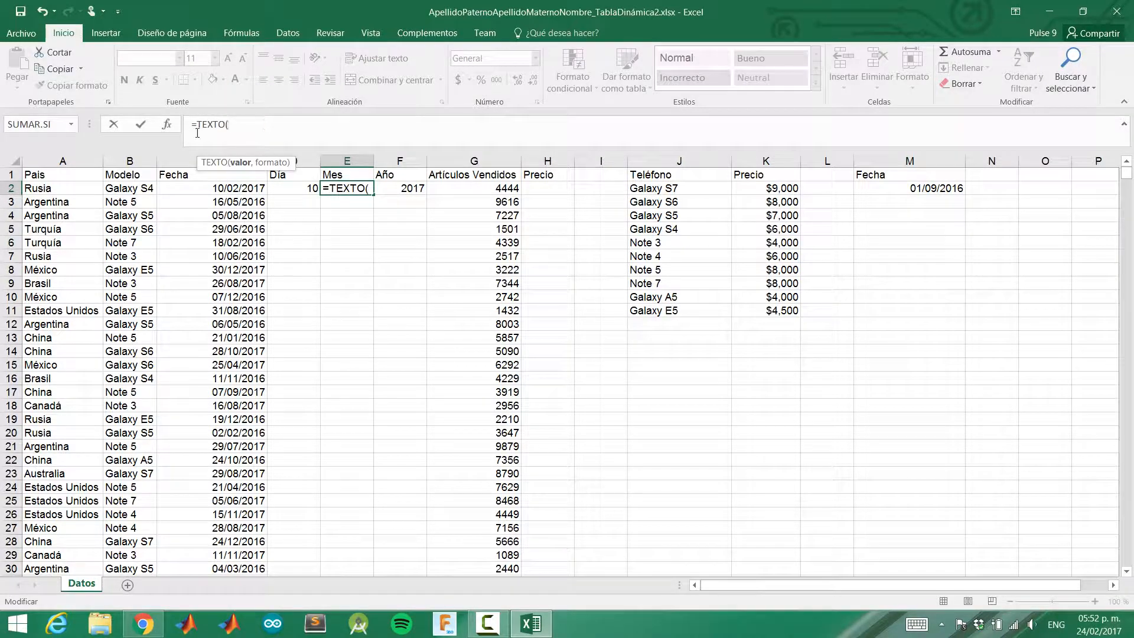
pyautogui.click(227, 193)
pyautogui.write(',@')
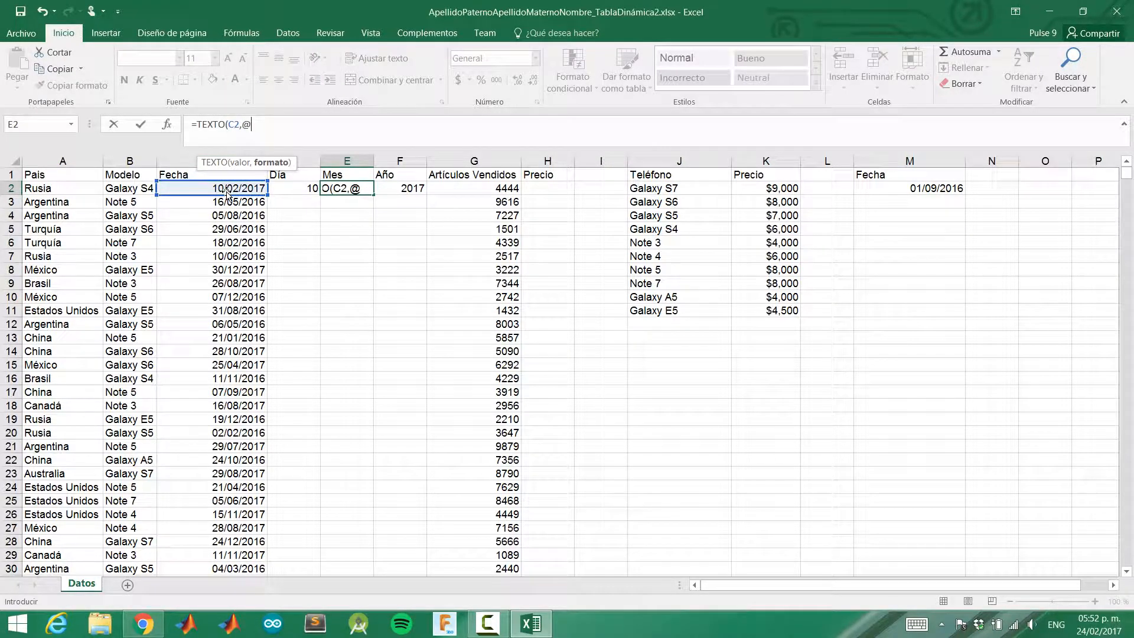
pyautogui.press('BackSpace')
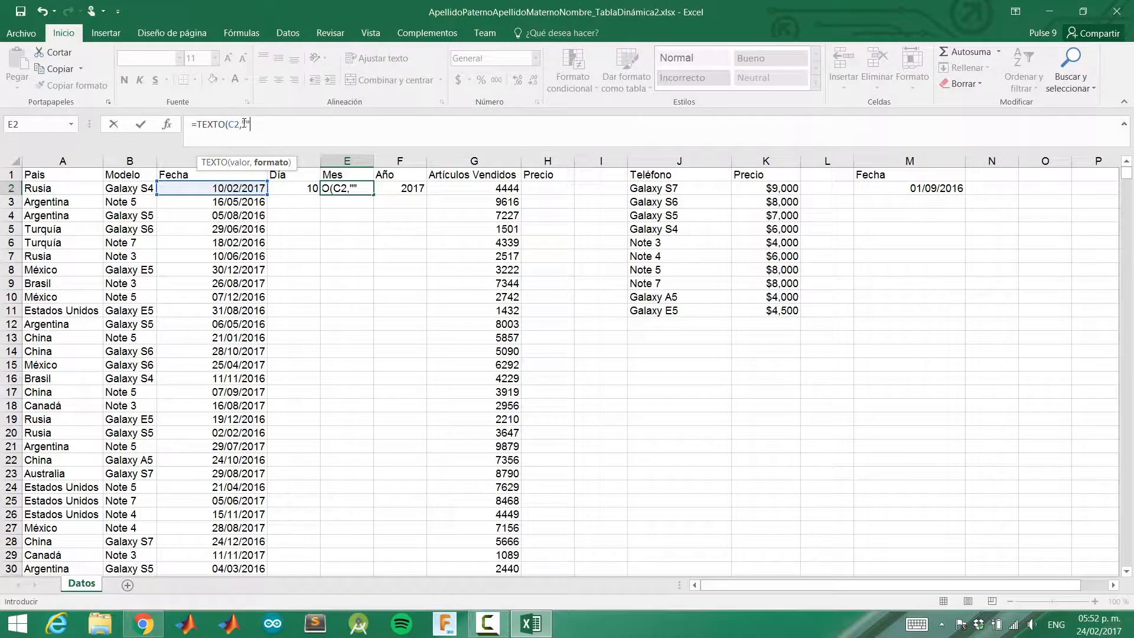
pyautogui.click(246, 124)
pyautogui.write('mmmm")')
pyautogui.press('Return')
# Step: Try the month formats "mmm" and "mm" in the TEXTO formula in E2, and set it back to "mmmm"
pyautogui.click(352, 188)
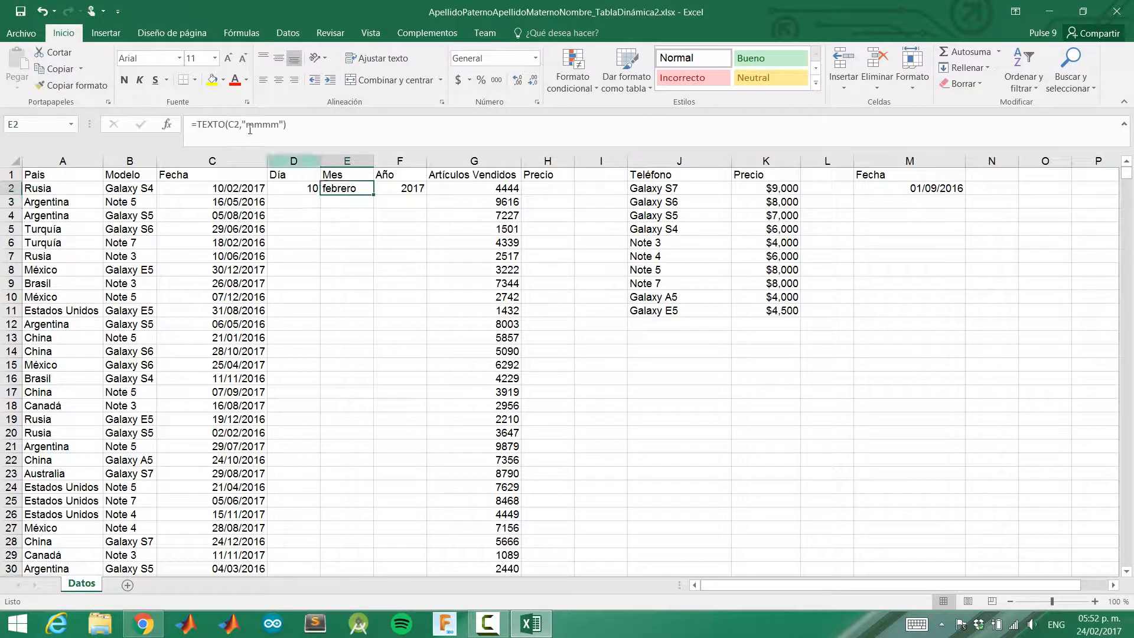
pyautogui.click(267, 125)
pyautogui.press('BackSpace')
pyautogui.press('Return')
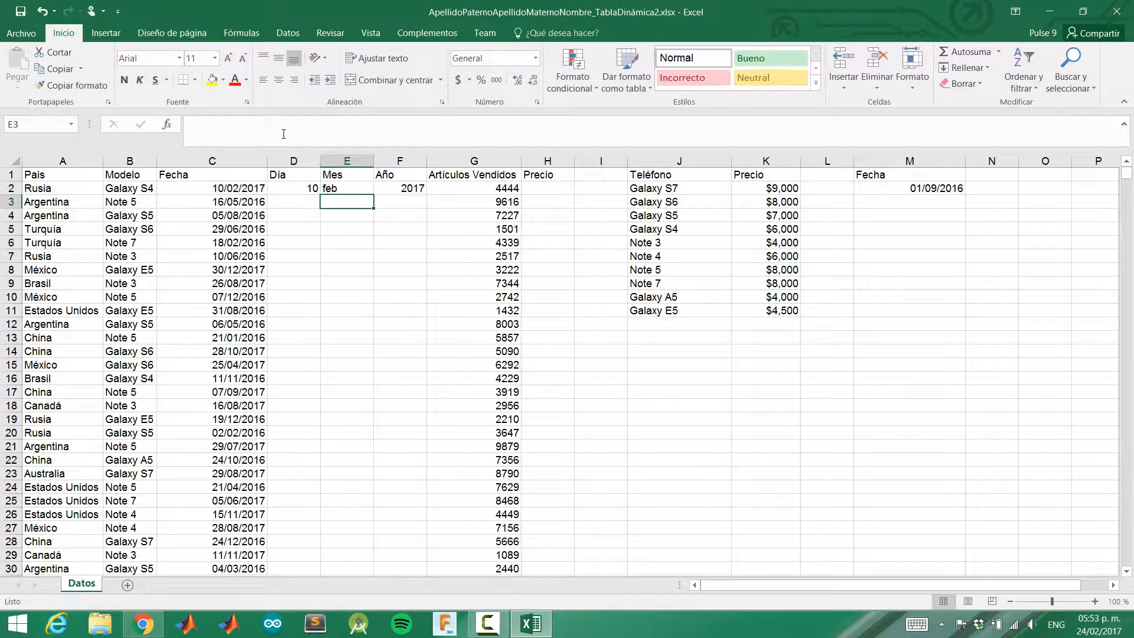
pyautogui.click(354, 188)
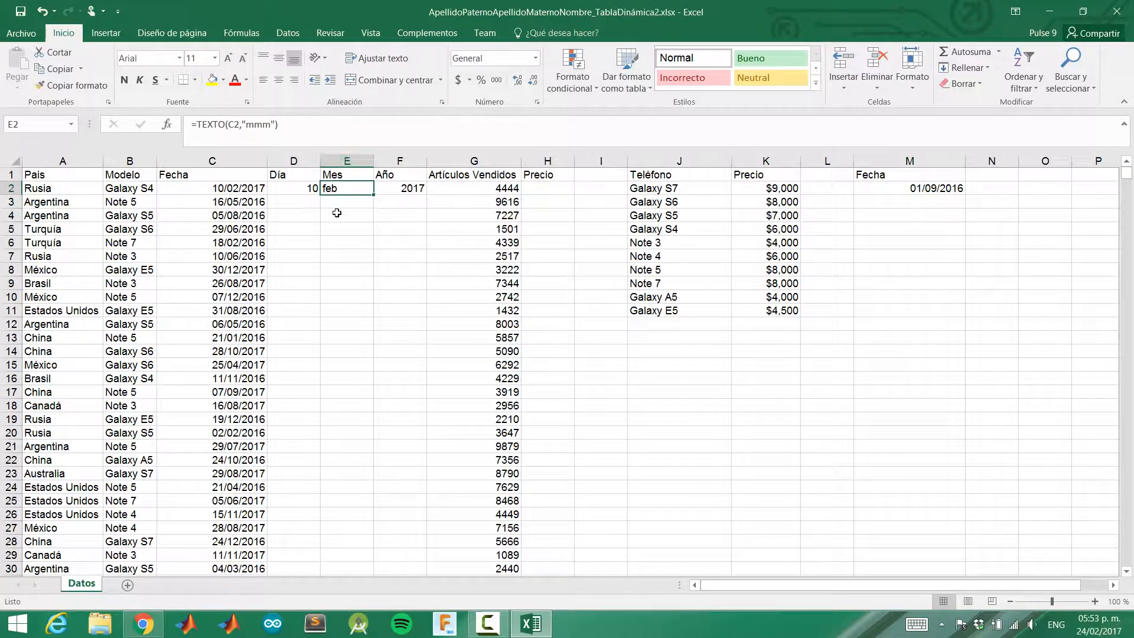
pyautogui.click(269, 125)
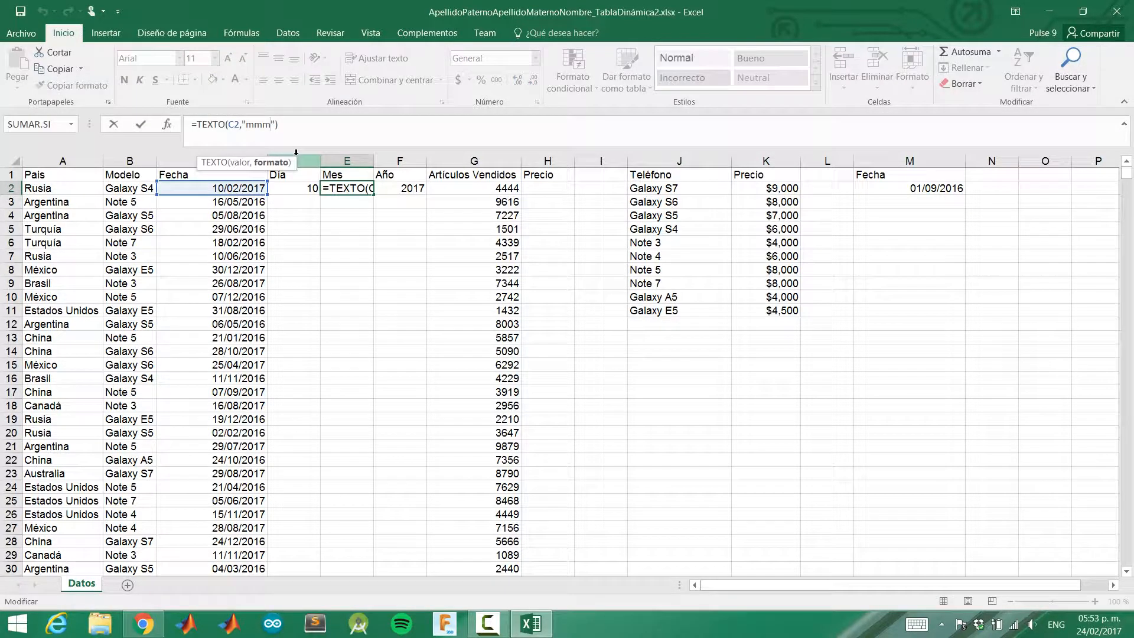
pyautogui.press('BackSpace')
pyautogui.press('Return')
pyautogui.press('Up')
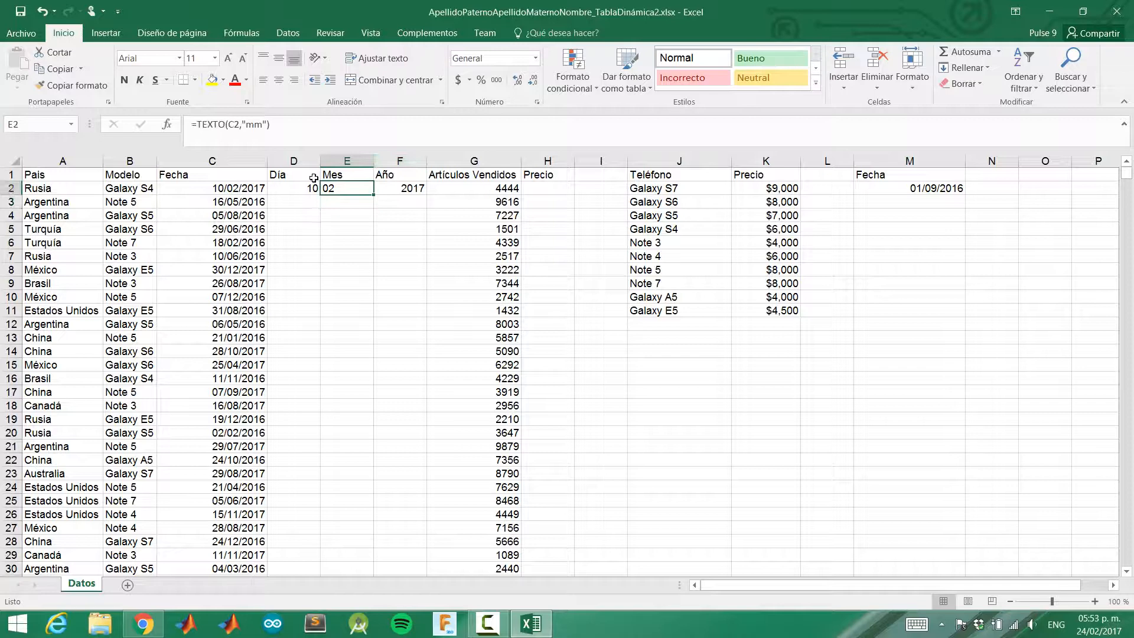
pyautogui.click(261, 125)
pyautogui.write('mm')
pyautogui.press('Return')
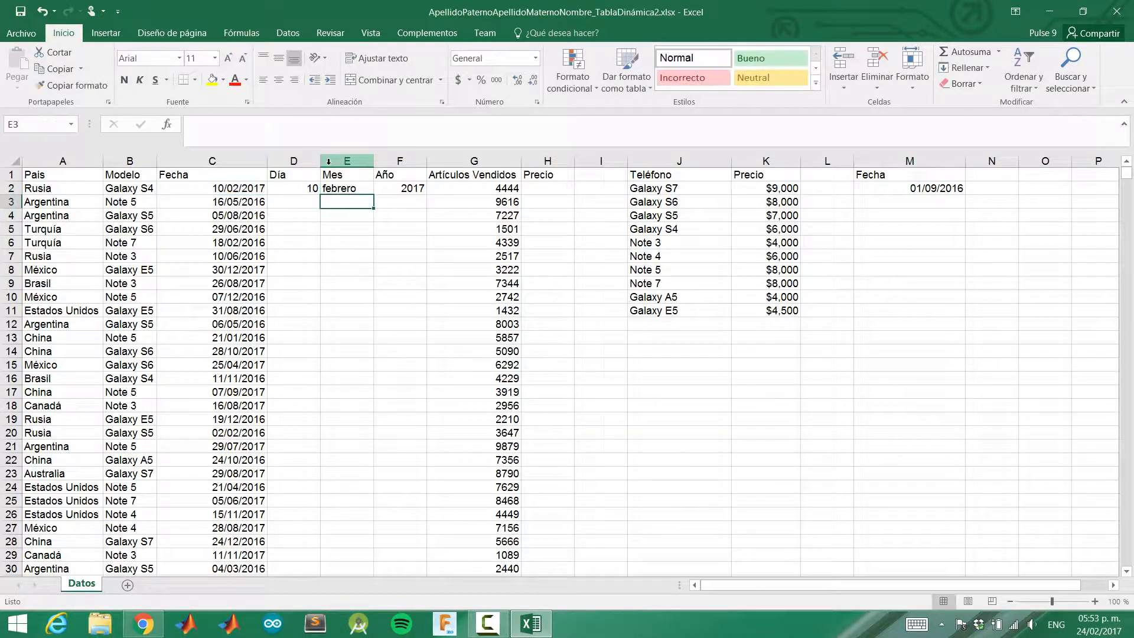
# Step: Review the day, month and year formulas in D2:F2 and compare the source dates in C2 and C3
pyautogui.click(348, 187)
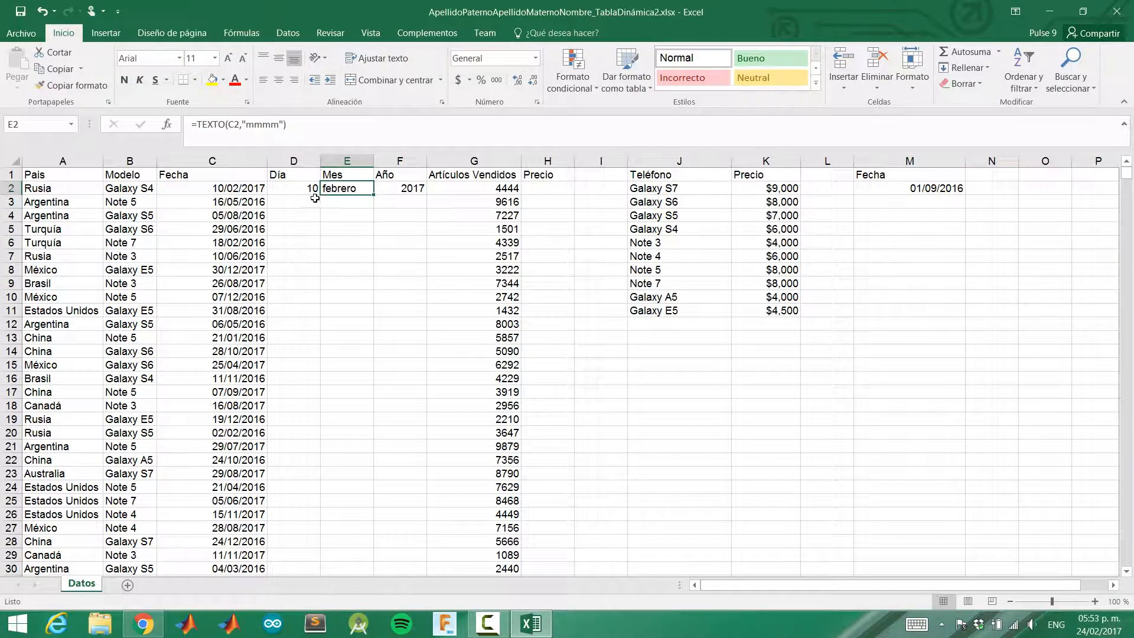
pyautogui.click(299, 186)
pyautogui.click(342, 188)
pyautogui.click(398, 188)
pyautogui.click(279, 187)
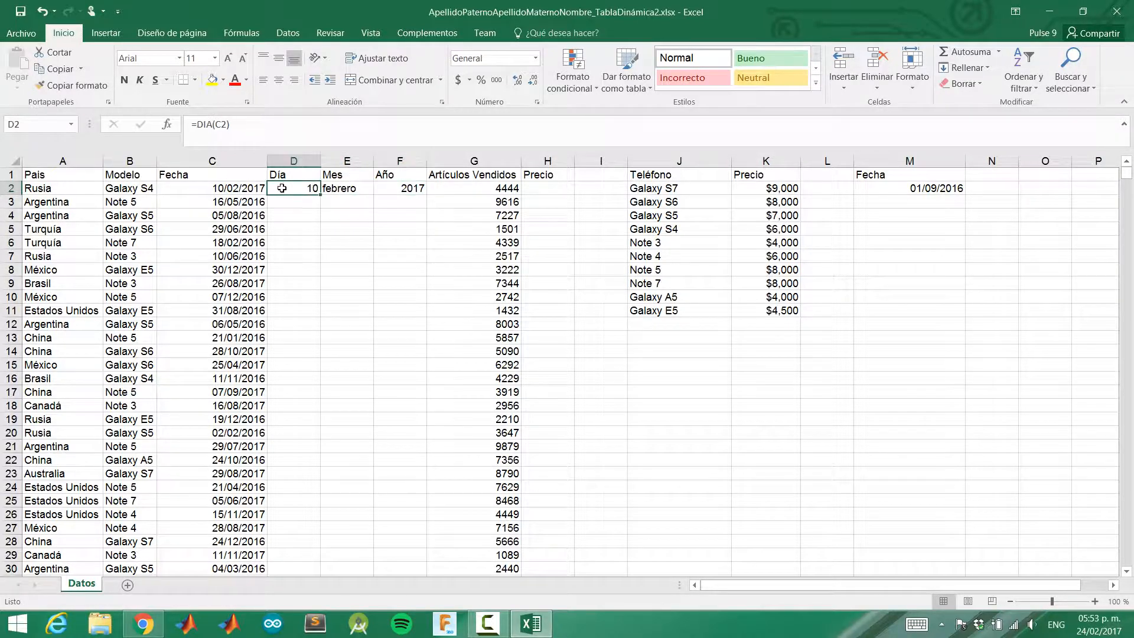
pyautogui.click(245, 187)
pyautogui.press('Down')
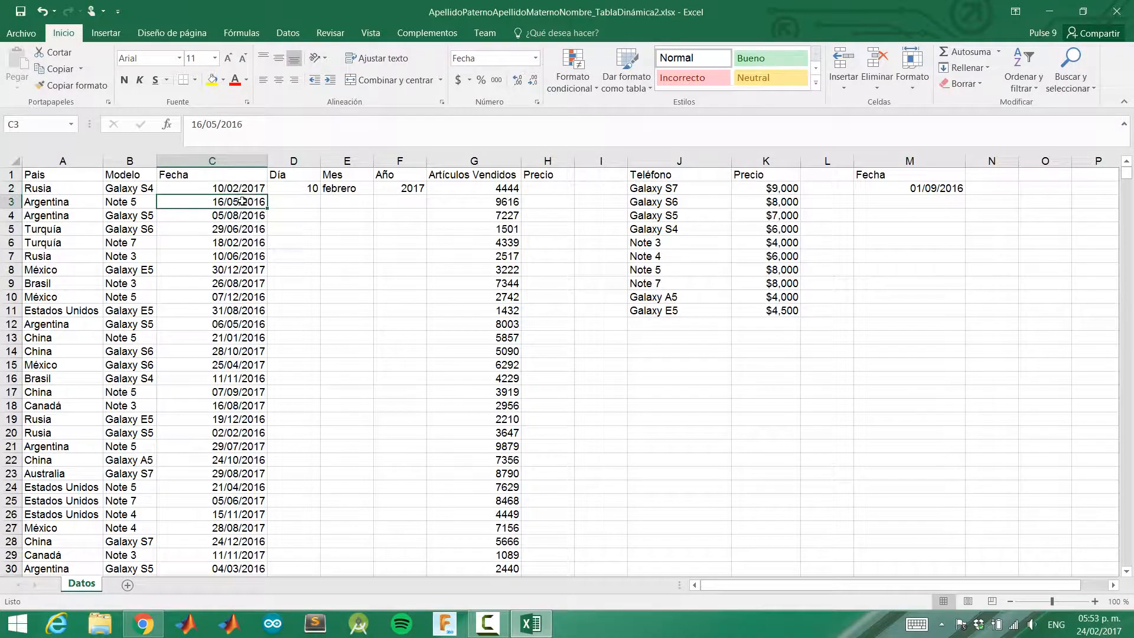
pyautogui.press('Up')
pyautogui.press('Down')
pyautogui.press('Up')
pyautogui.press('Down')
pyautogui.press('Up')
pyautogui.press('Down')
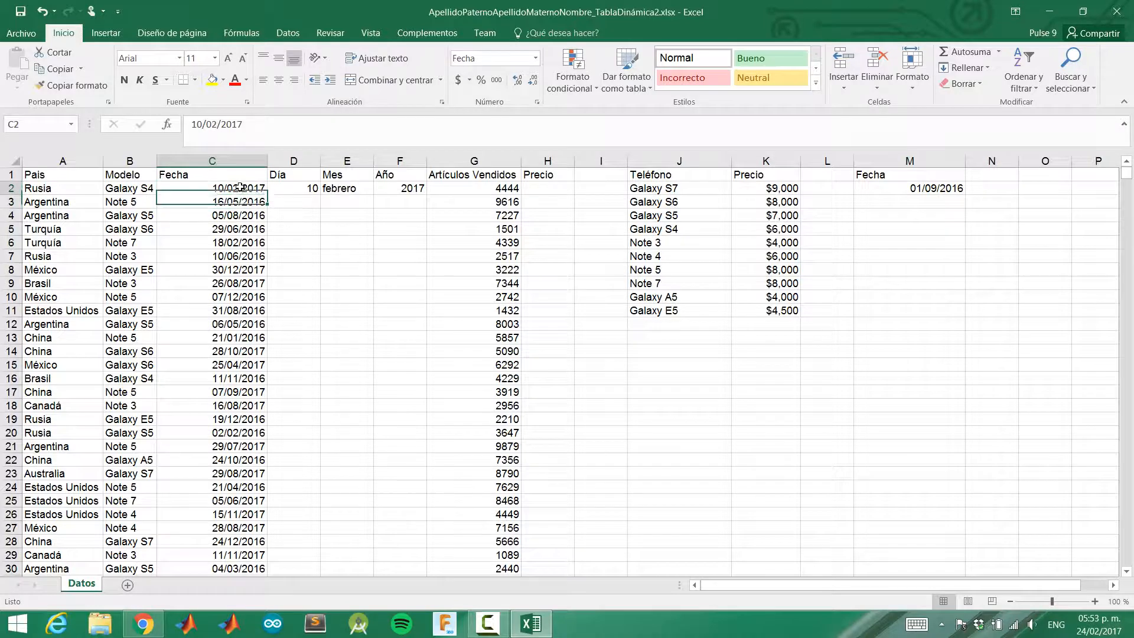
pyautogui.press('Up')
pyautogui.press('Down')
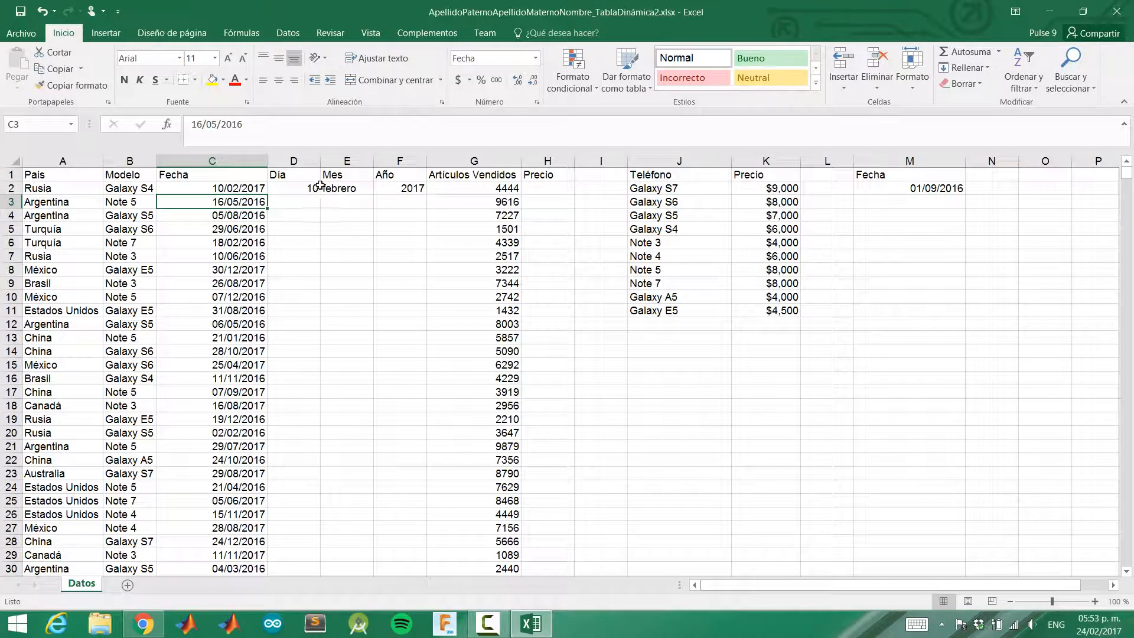
# Step: Fill the day, month and year formulas from D2:F2 down to row 1001 and return to the column headers
pyautogui.moveTo(320, 185); pyautogui.dragTo(431, 558)
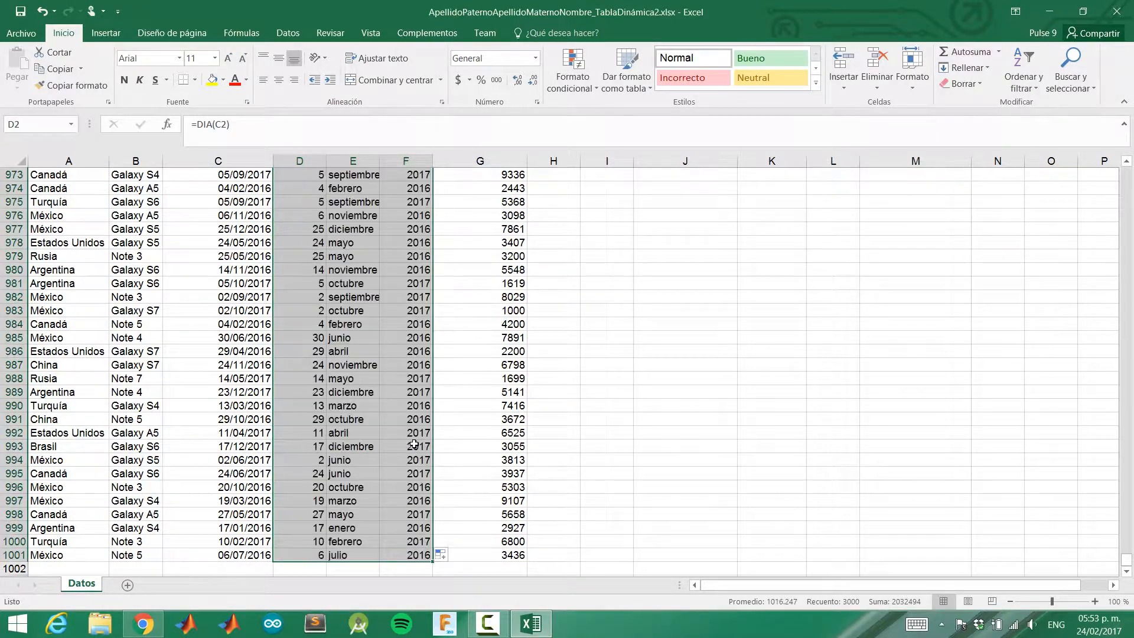
pyautogui.click(414, 445)
pyautogui.hotkey('ctrl', 'Up')
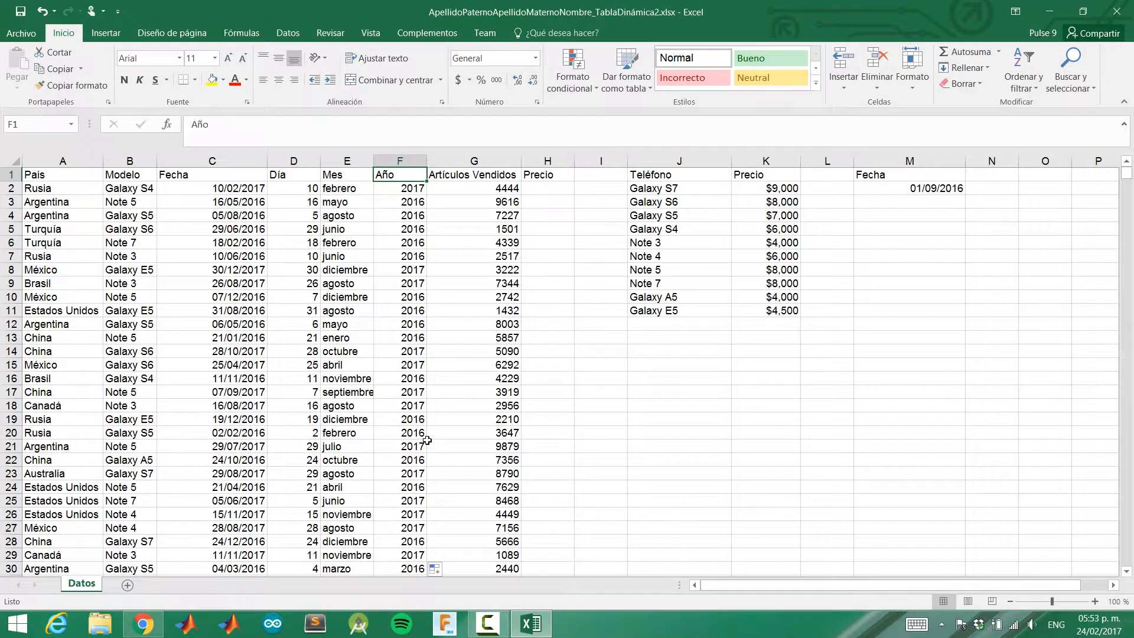
# Step: Begin the Precio formula in H2 with =SI(B2=$J$5, comparing the model with the Galaxy S4 entry as an absolute reference
pyautogui.press('Down')
pyautogui.press('Right')
pyautogui.press('Right')
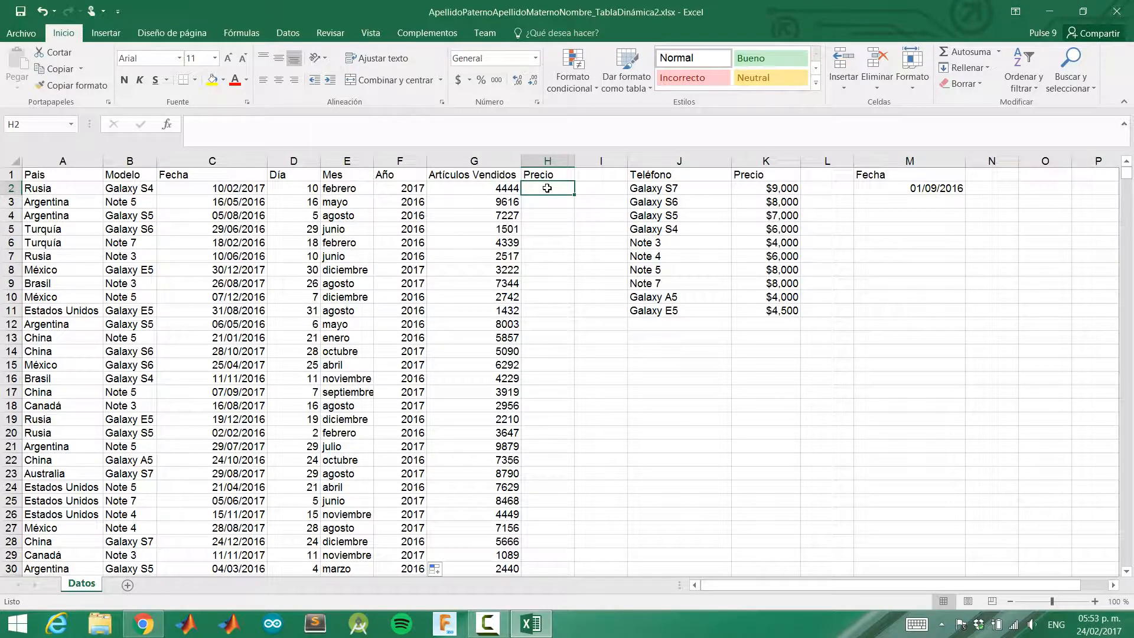
pyautogui.click(551, 124)
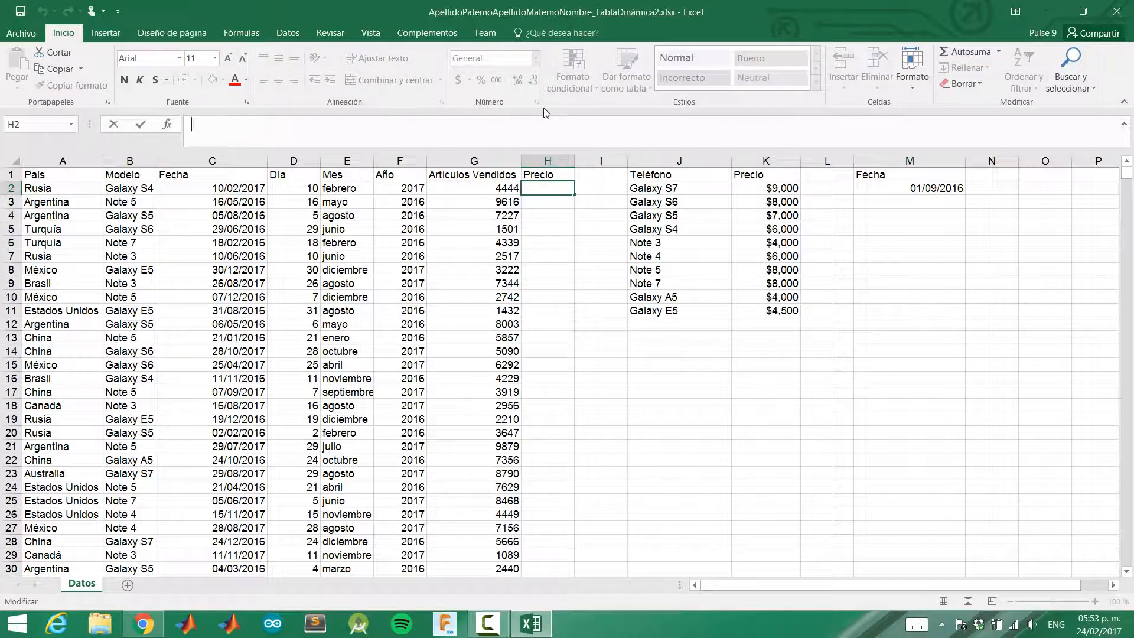
pyautogui.write('==')
pyautogui.write('SI(')
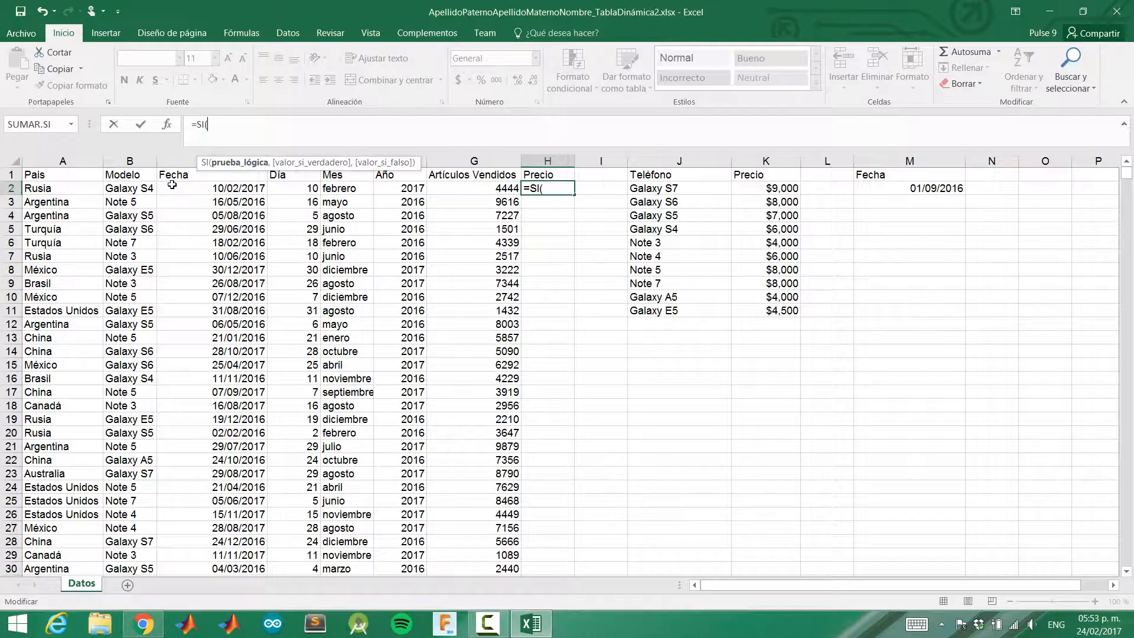
pyautogui.click(143, 186)
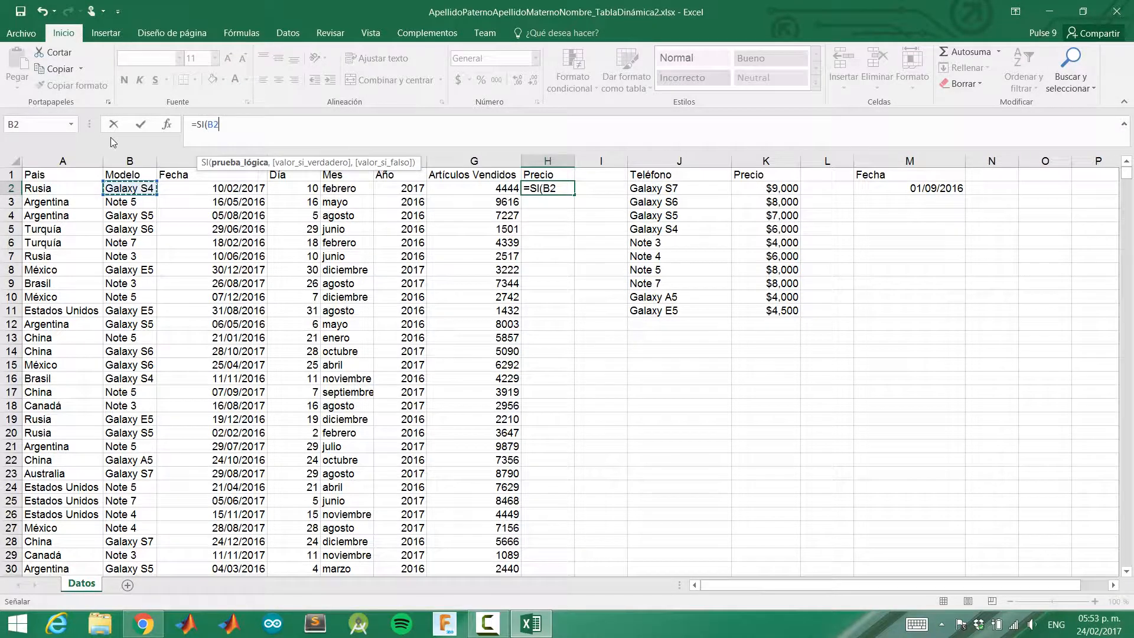
pyautogui.click(231, 122)
pyautogui.click(679, 230)
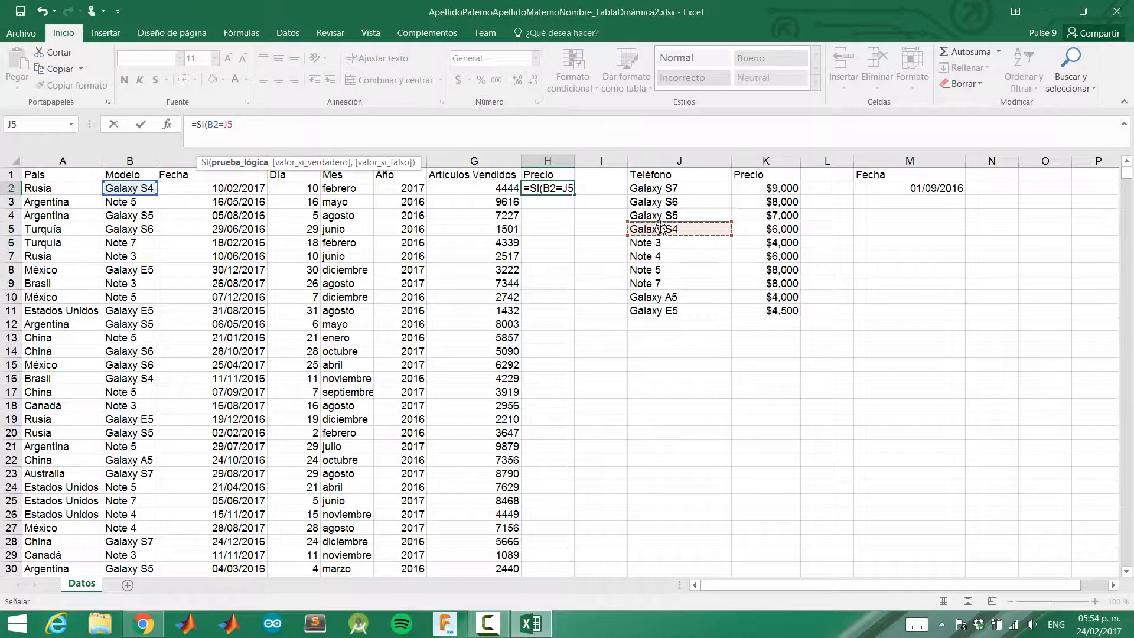
pyautogui.click(225, 124)
pyautogui.write('$')
pyautogui.click(238, 123)
pyautogui.write('$')
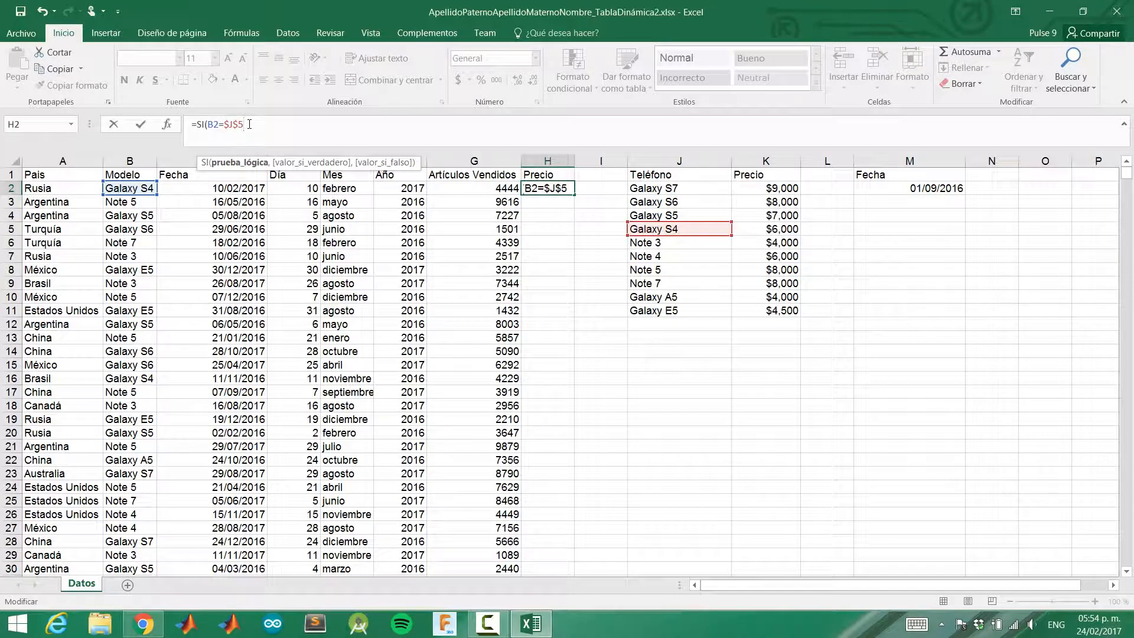
# Step: Add the Galaxy S4 price as the absolute reference $K$5 for the value-if-true argument of the SI formula in H2
pyautogui.write(',')
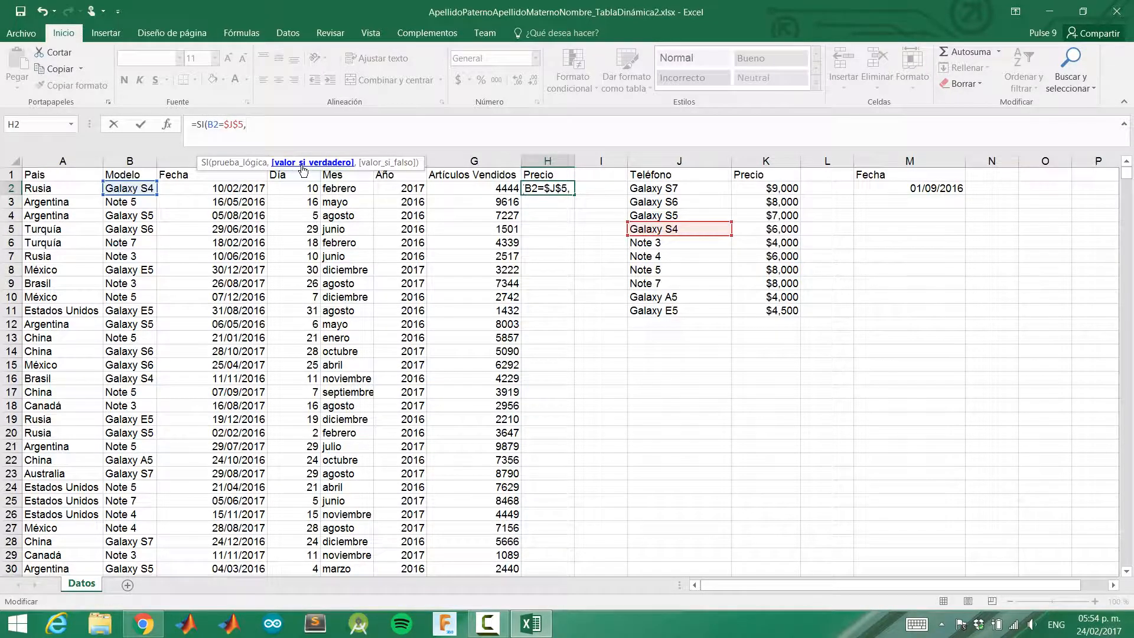
pyautogui.click(766, 229)
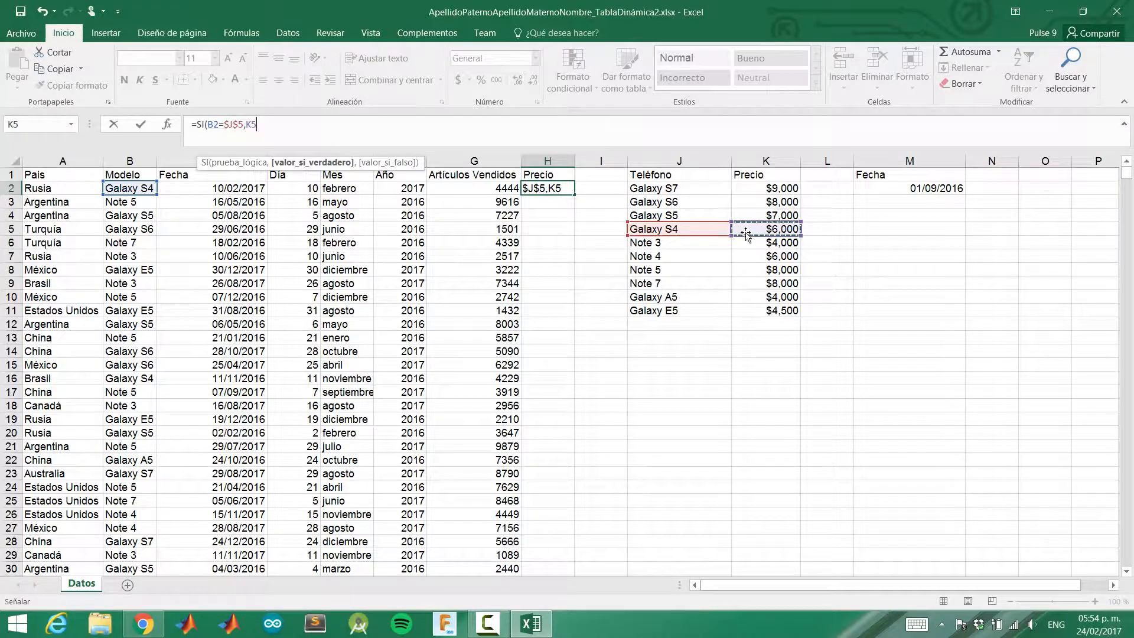
pyautogui.click(252, 125)
pyautogui.press('F4')
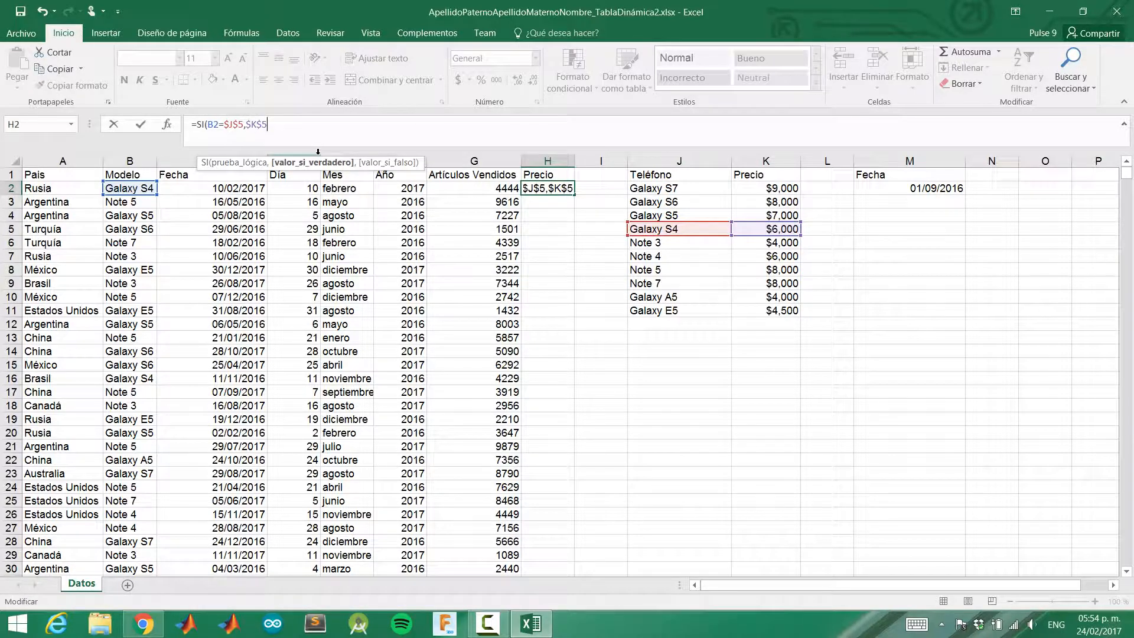
# Step: Nest a second SI in the H2 value-if-false argument, testing B2 against the Note 5 entry as the absolute reference $J$8
pyautogui.write(',')
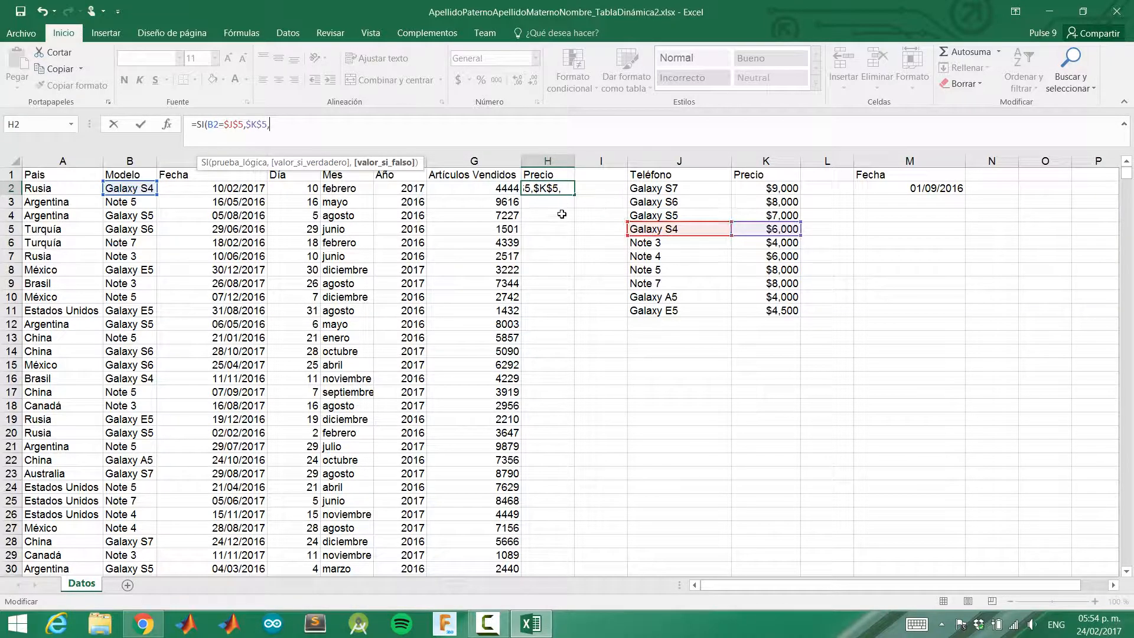
pyautogui.write('SI(')
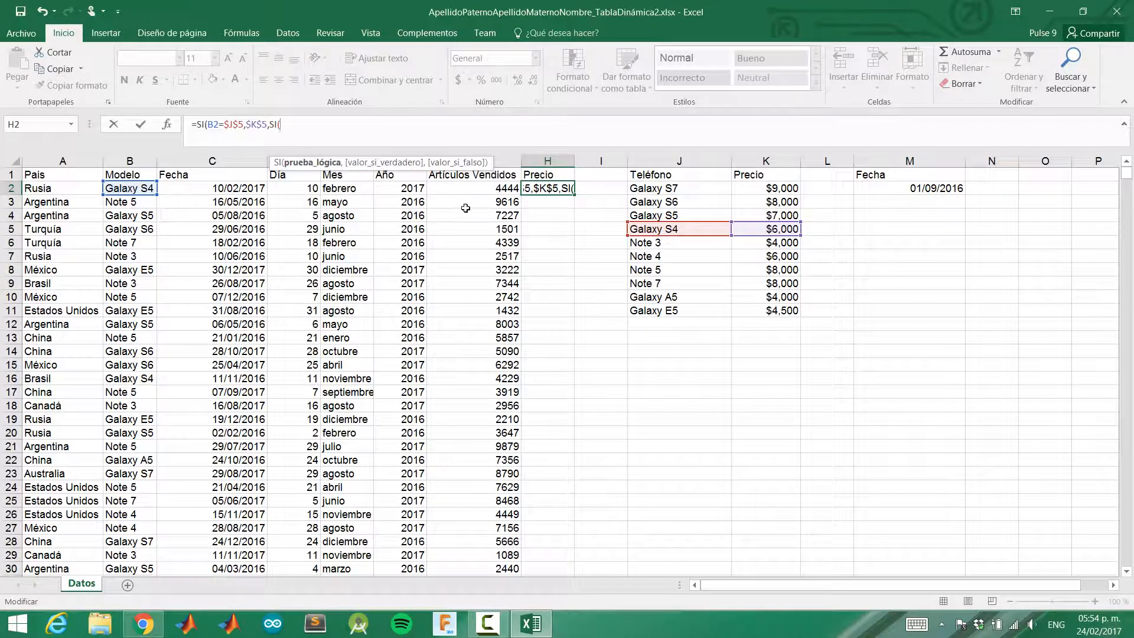
pyautogui.click(133, 190)
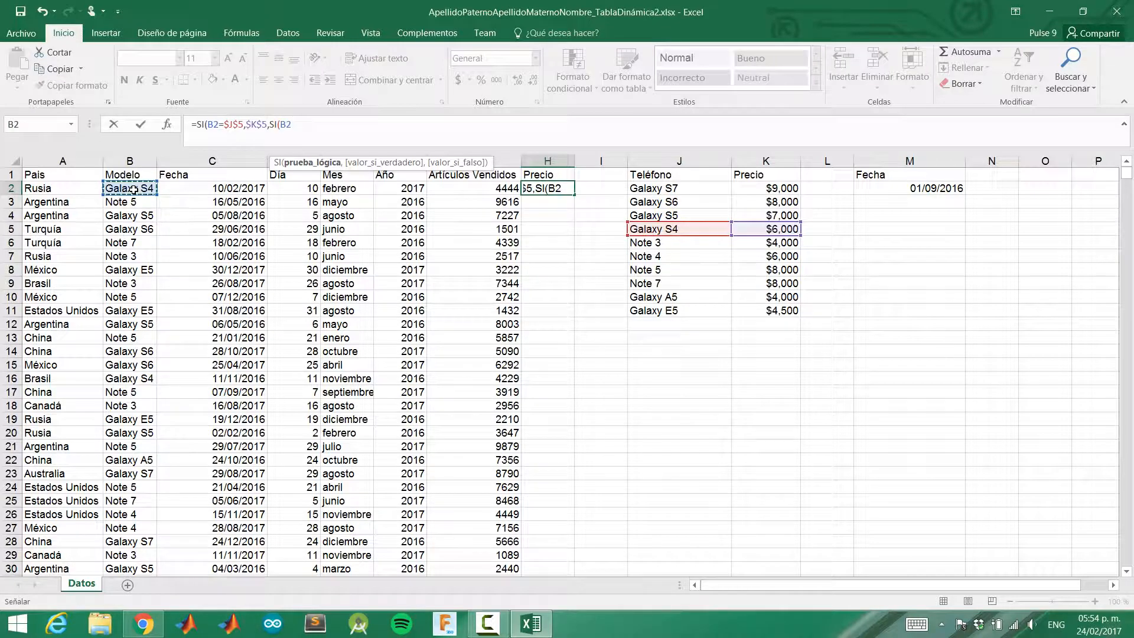
pyautogui.write('=')
pyautogui.click(683, 269)
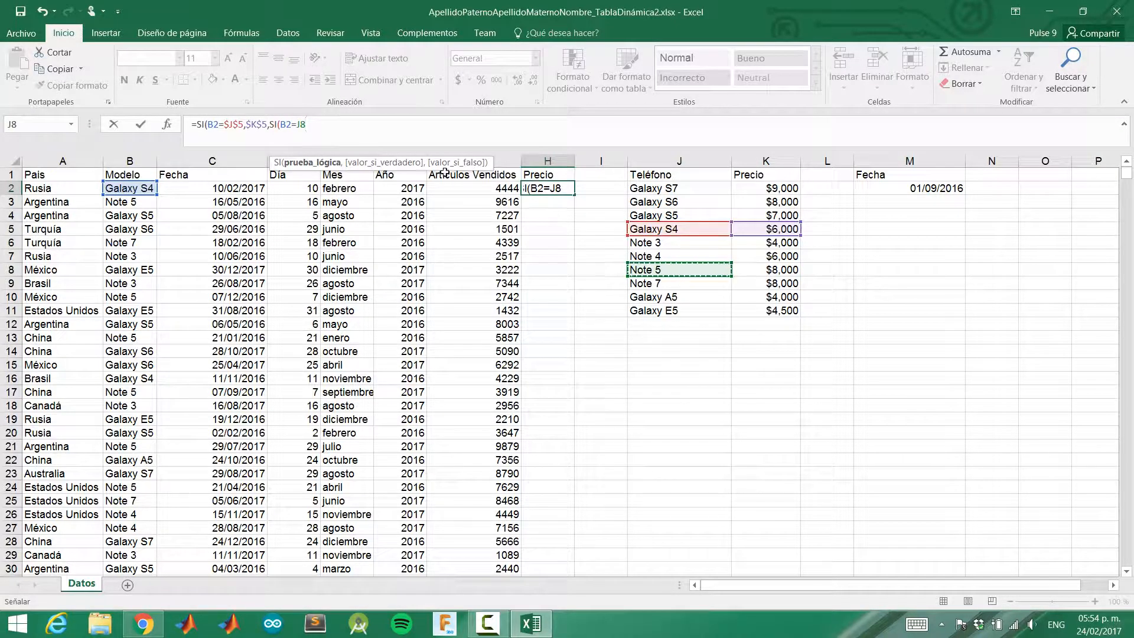
pyautogui.click(300, 125)
pyautogui.write('$J$')
pyautogui.press('Right')
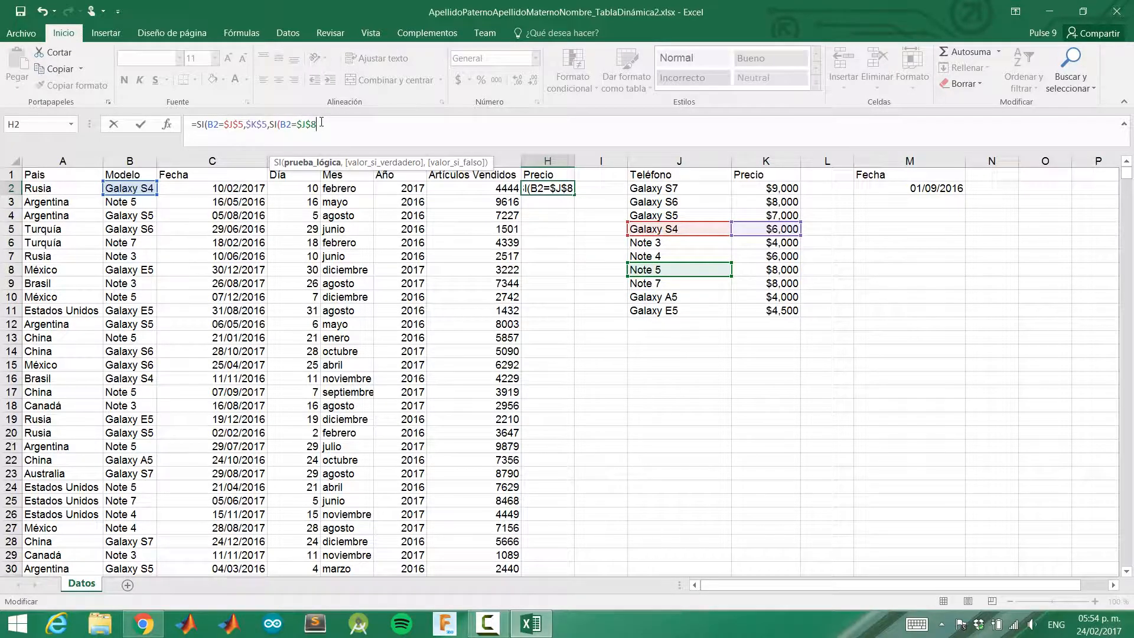
# Step: Add the Note 5 price as the absolute reference $K$8 for the second SI's value-if-true argument
pyautogui.write(',')
pyautogui.click(765, 271)
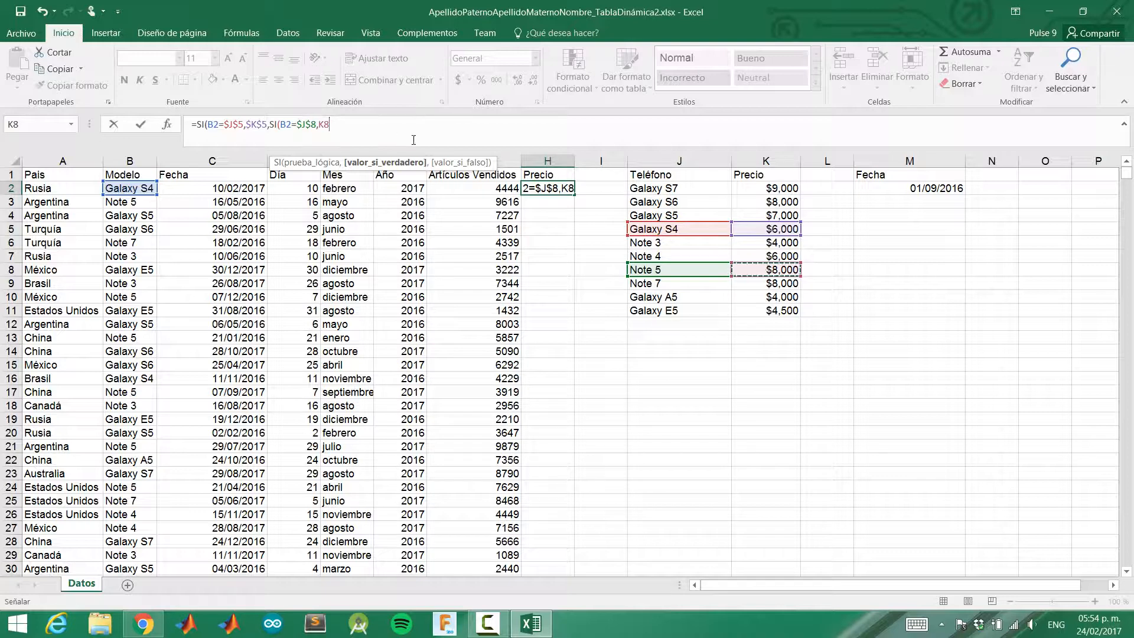
pyautogui.click(324, 124)
pyautogui.write('$K$5')
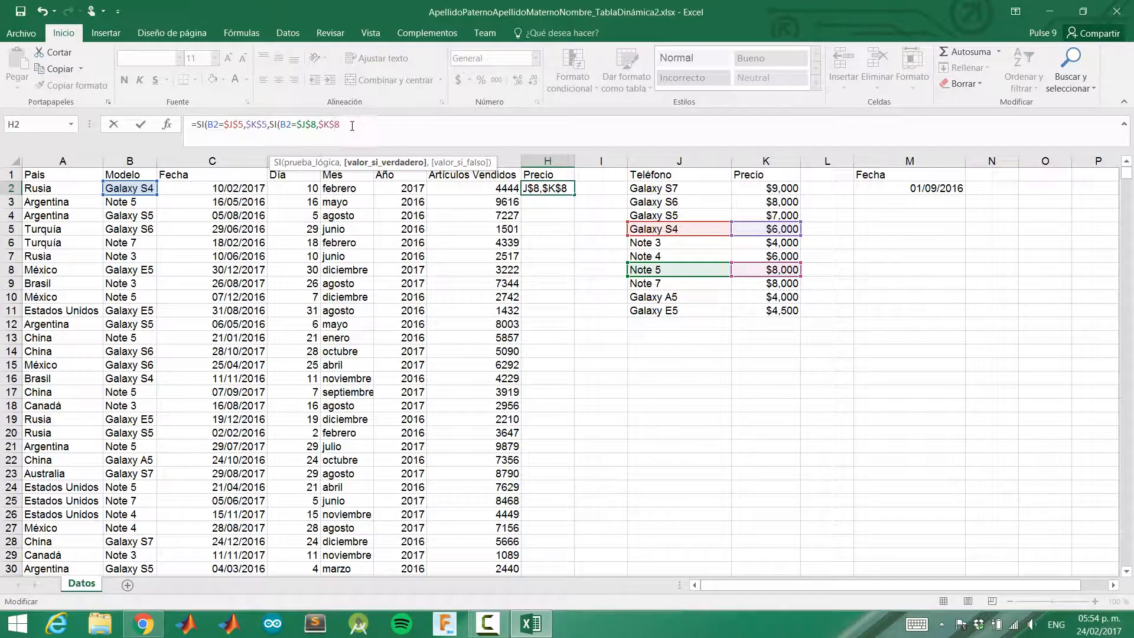
# Step: Nest a third SI in the H2 formula, testing B2 against the Galaxy S5 entry as the absolute reference $J$4
pyautogui.write(',SI(')
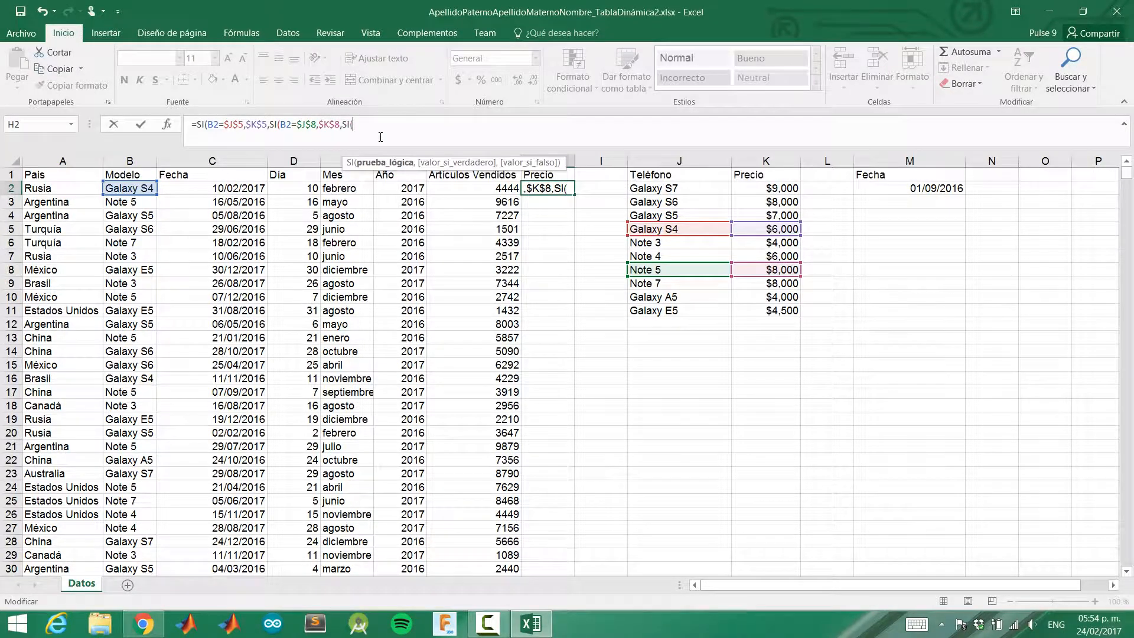
pyautogui.click(123, 193)
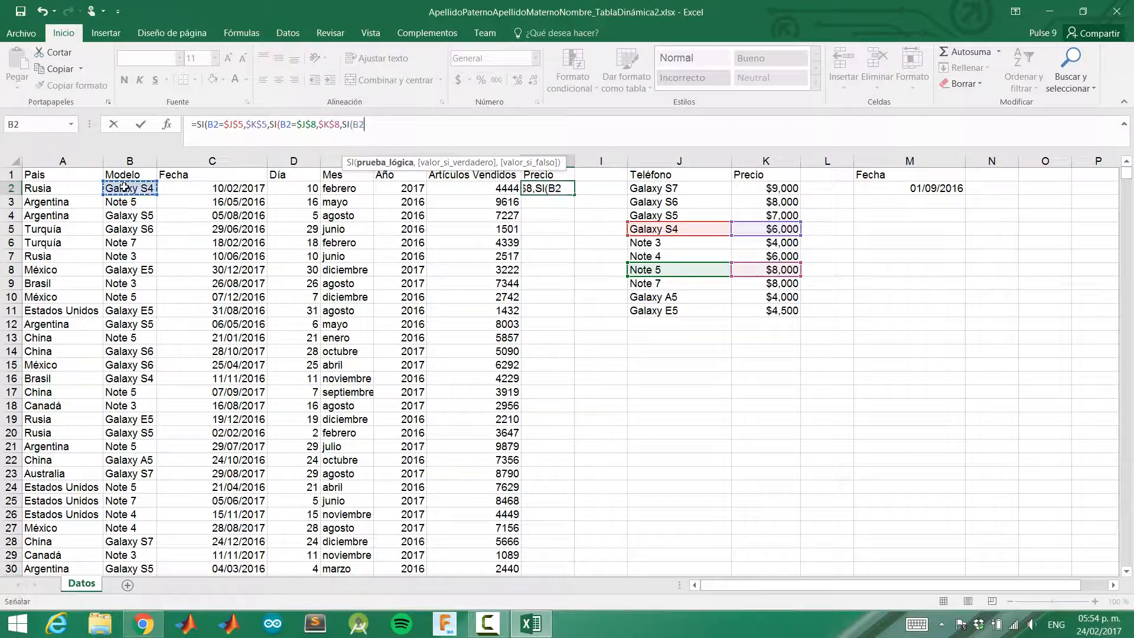
pyautogui.write('=')
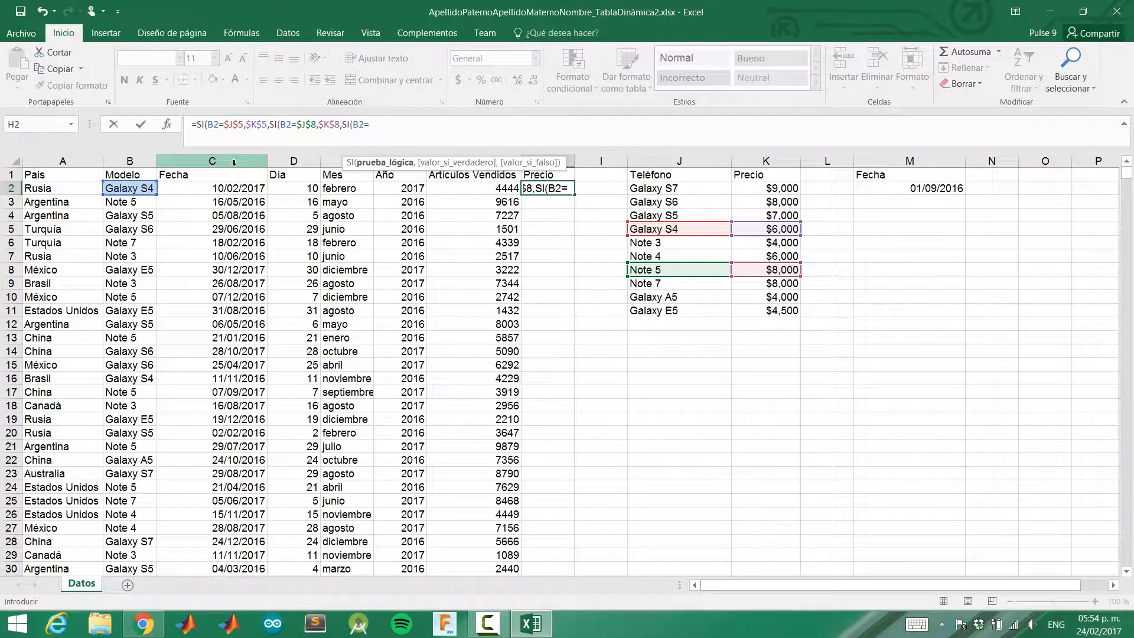
pyautogui.click(688, 215)
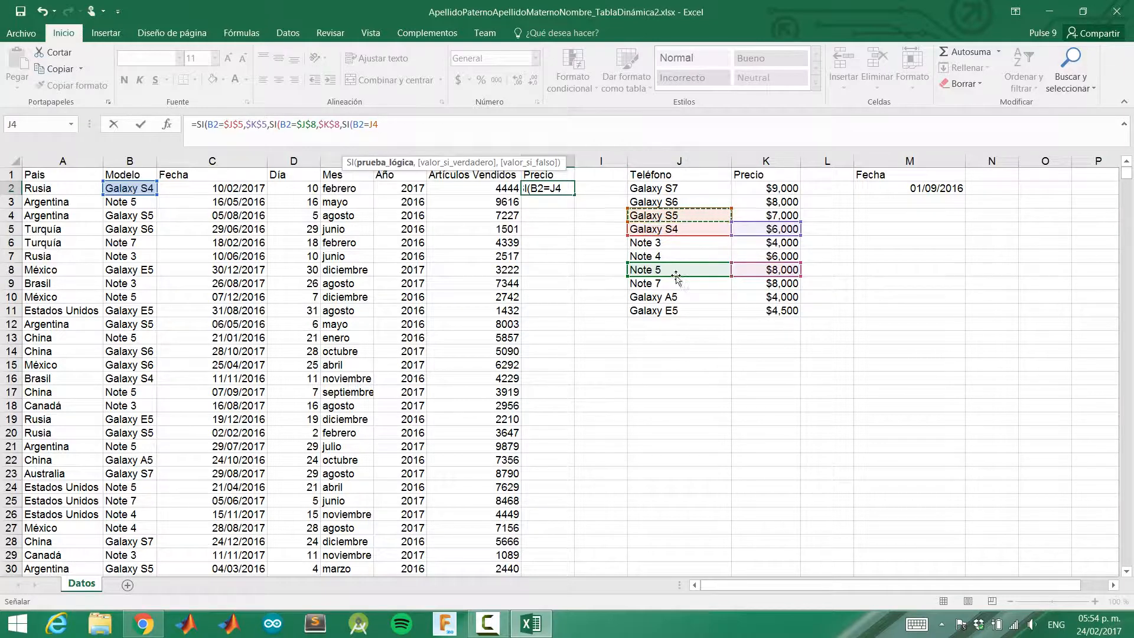
pyautogui.write(',')
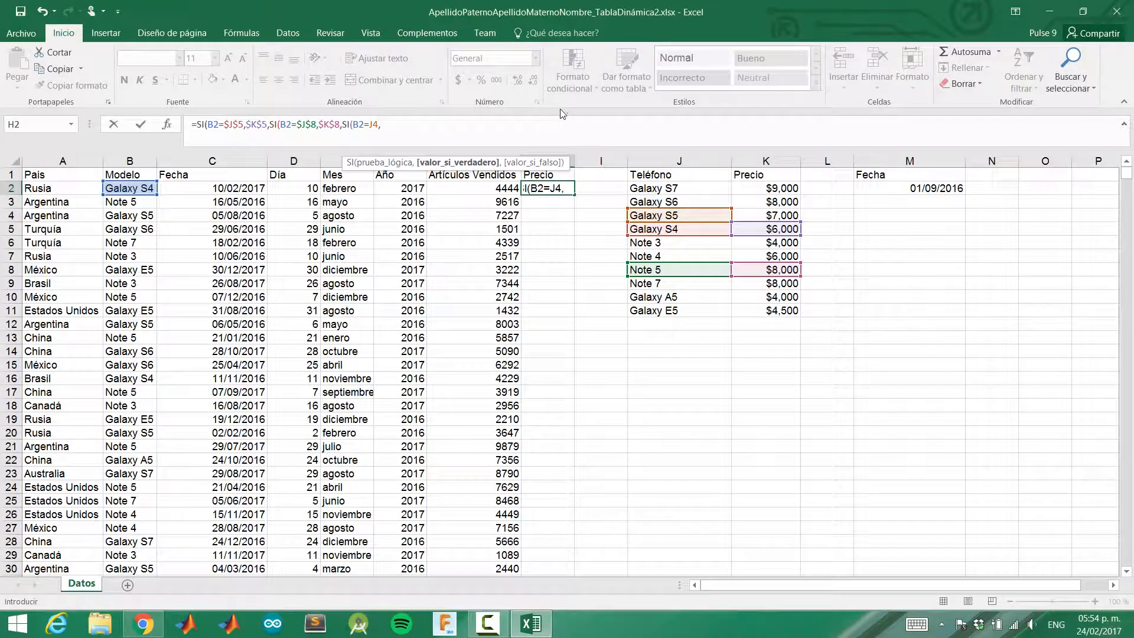
pyautogui.click(373, 124)
pyautogui.press('F4')
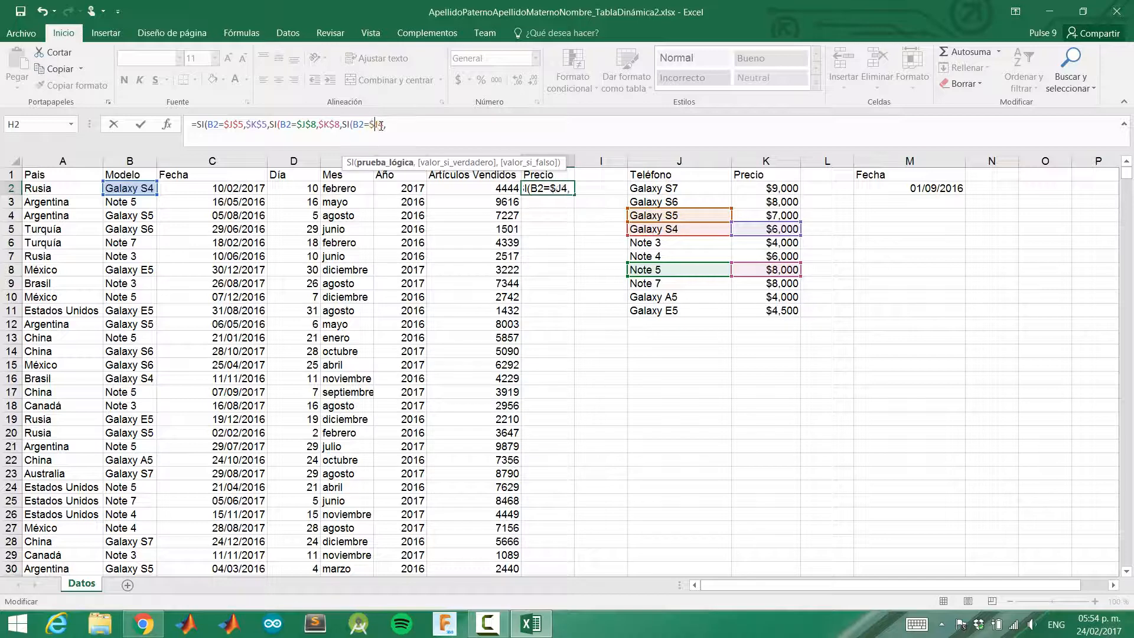
pyautogui.click(405, 125)
# Step: Use the Galaxy S5 price K4 as the third SI's value-if-true, close all three functions and enter the H2 formula
pyautogui.click(766, 215)
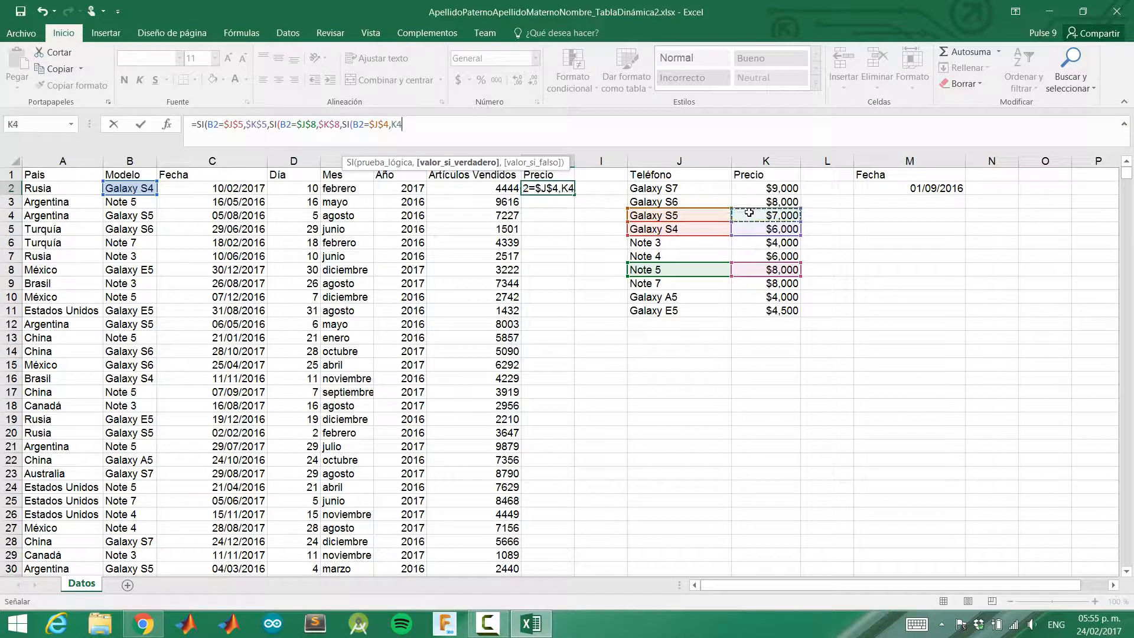
pyautogui.write(',')
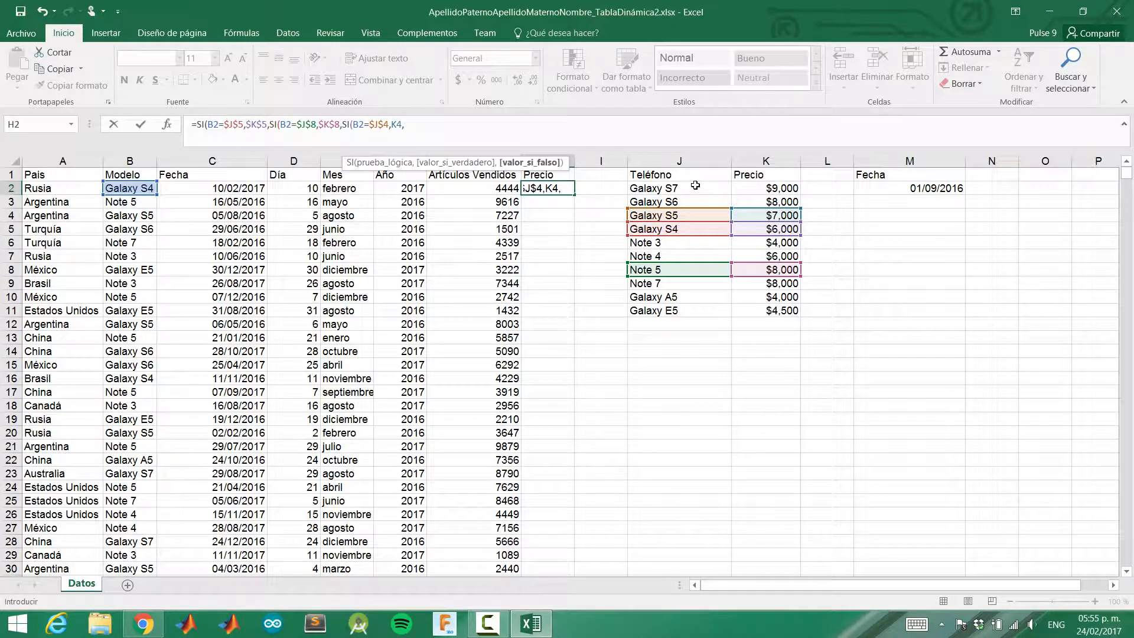
pyautogui.press('BackSpace')
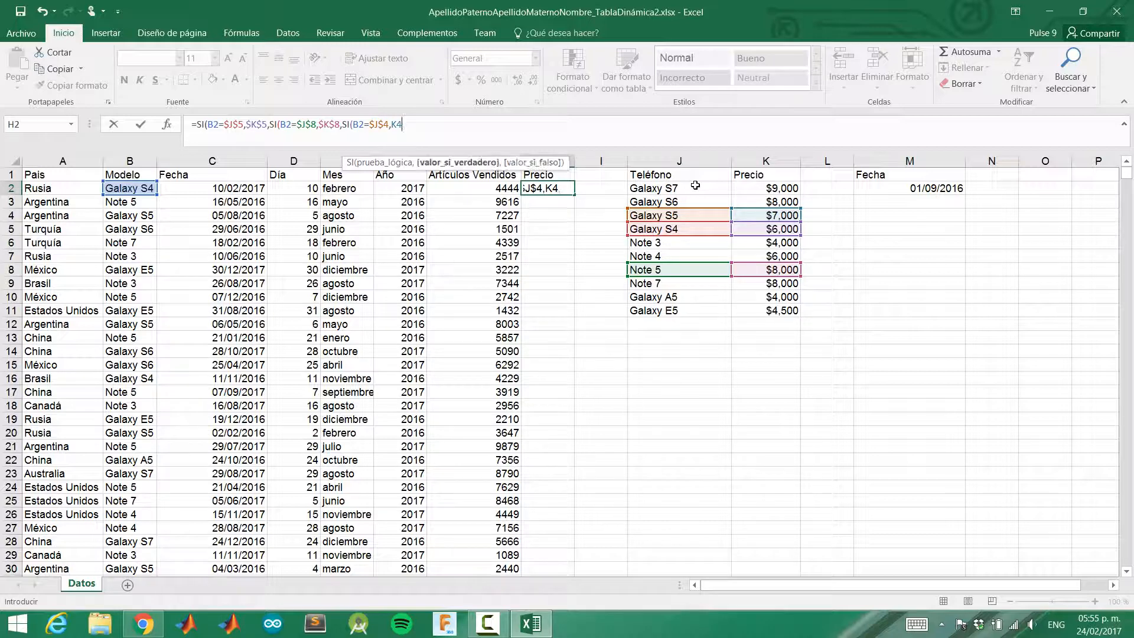
pyautogui.write(')))')
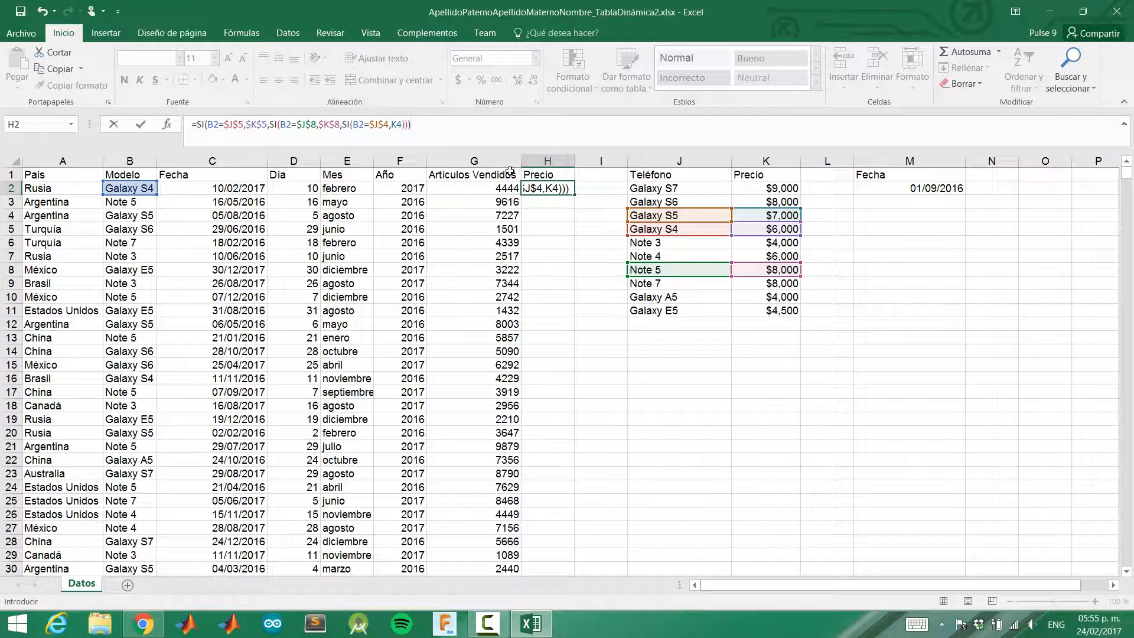
pyautogui.press('Return')
# Step: Fill the Precio formula from H2 down to H4
pyautogui.click(536, 186)
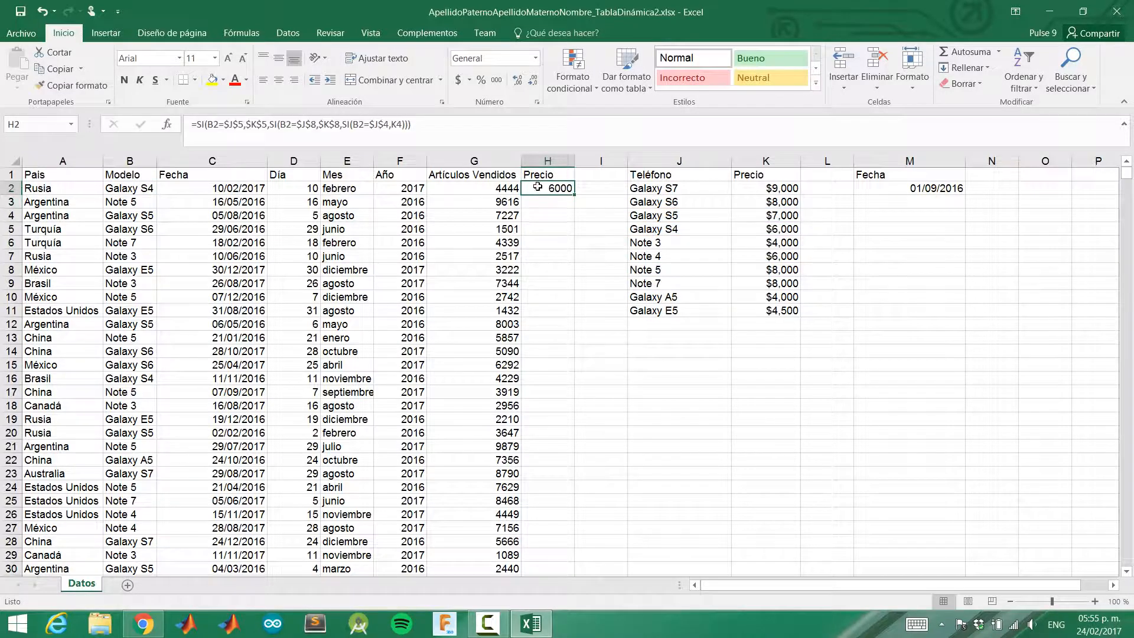
pyautogui.click(509, 134)
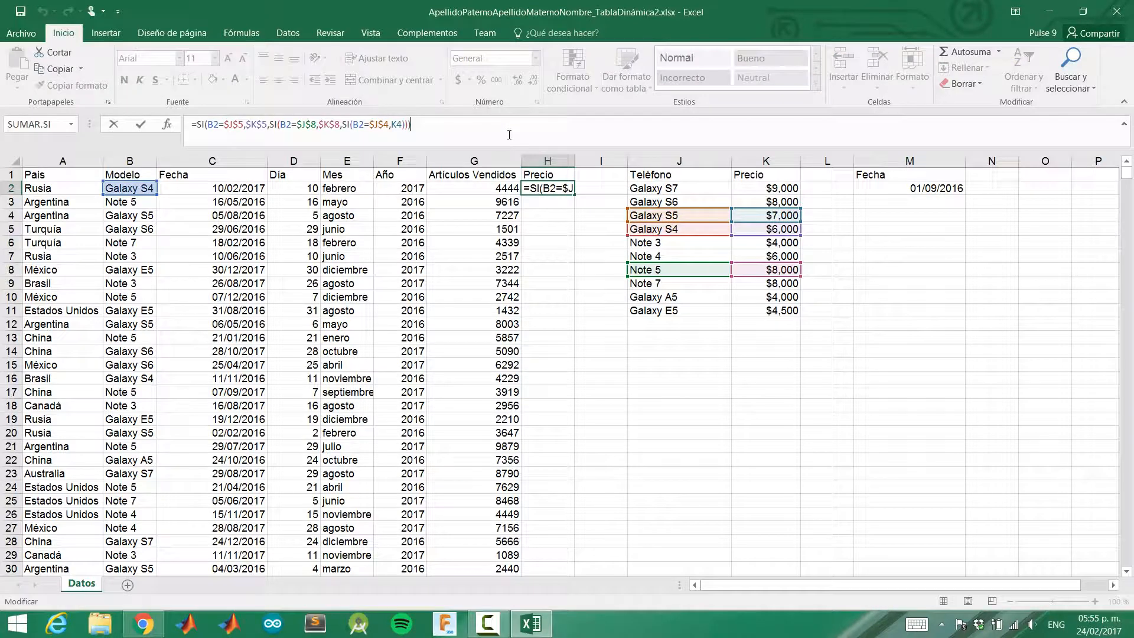
pyautogui.click(575, 195)
pyautogui.moveTo(575, 195); pyautogui.dragTo(571, 223)
# Step: Examine the cell references in the copied price formulas in H3 and H4, and return to H2
pyautogui.doubleClick(561, 200)
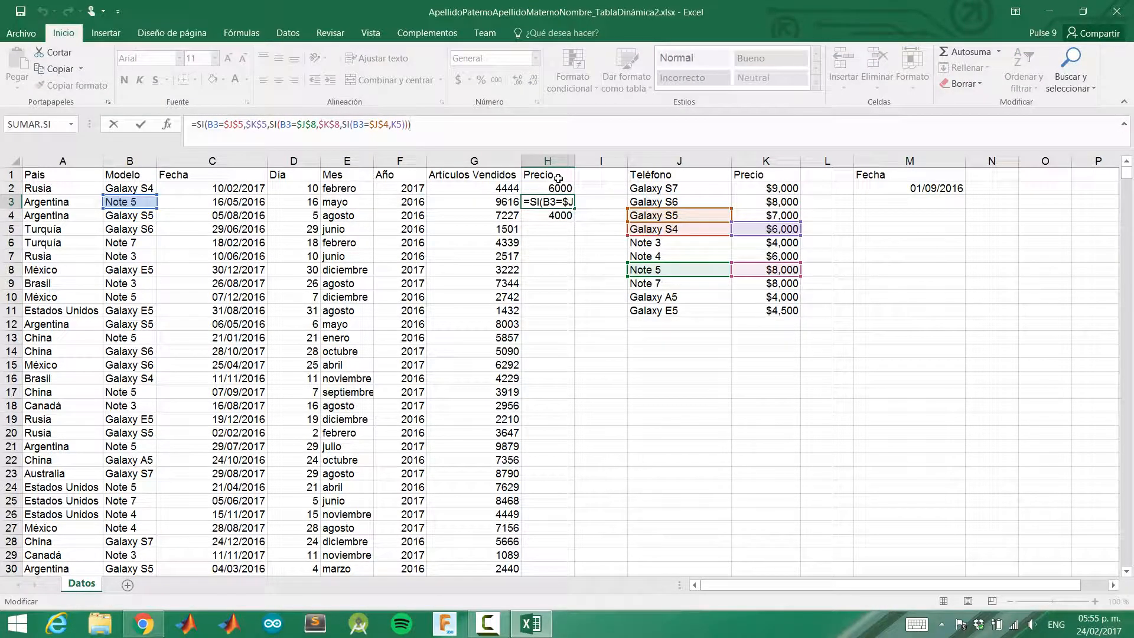
pyautogui.click(559, 206)
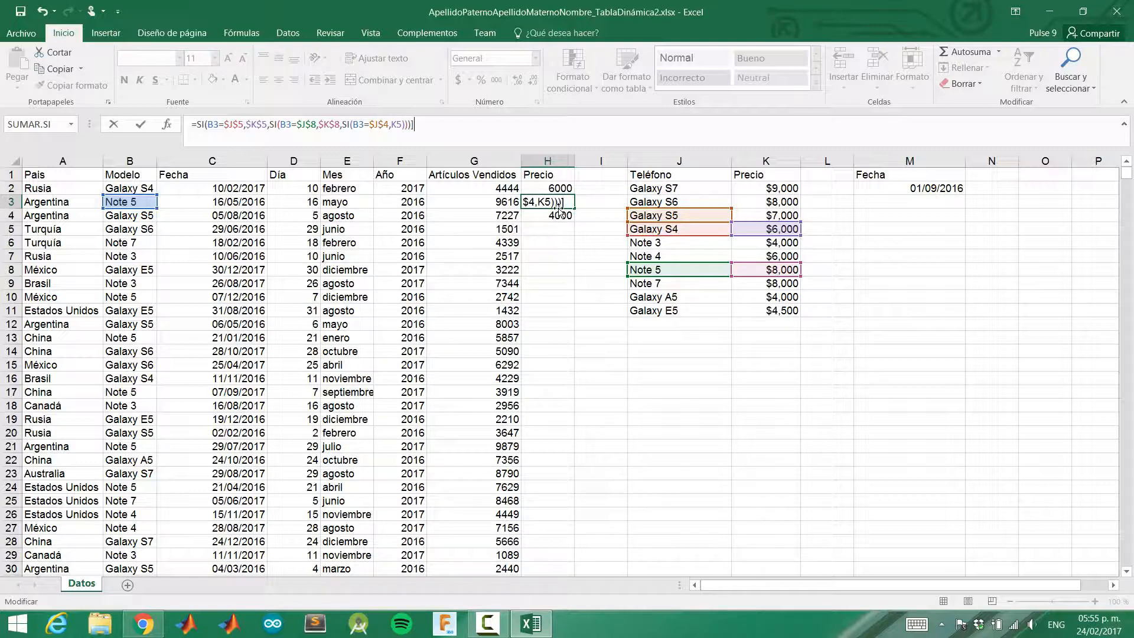
pyautogui.press('Return')
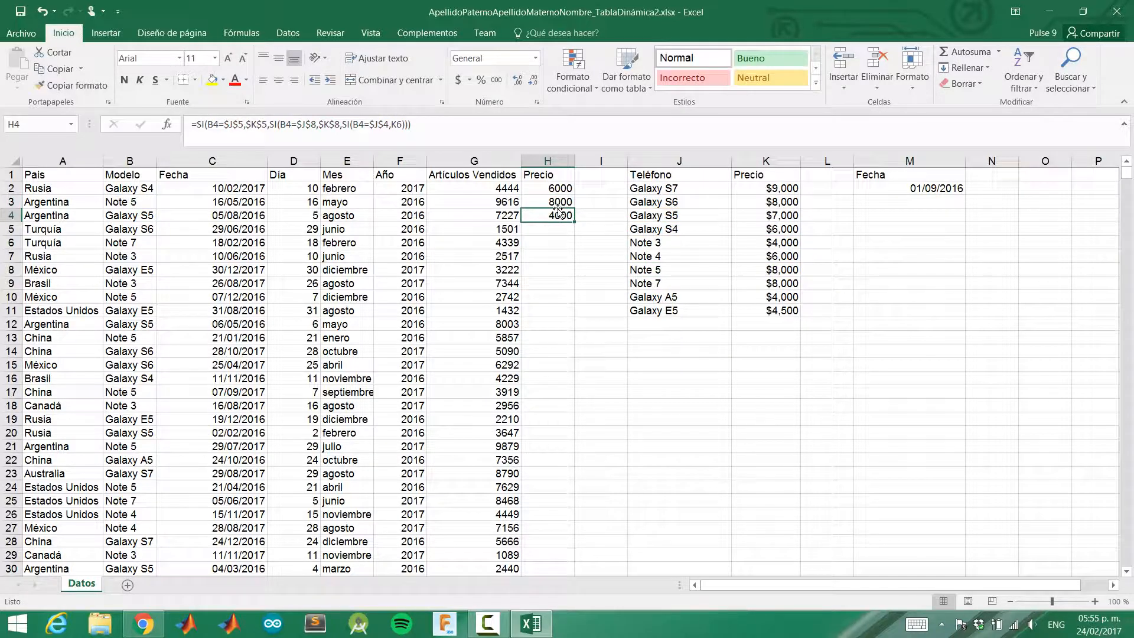
pyautogui.click(507, 131)
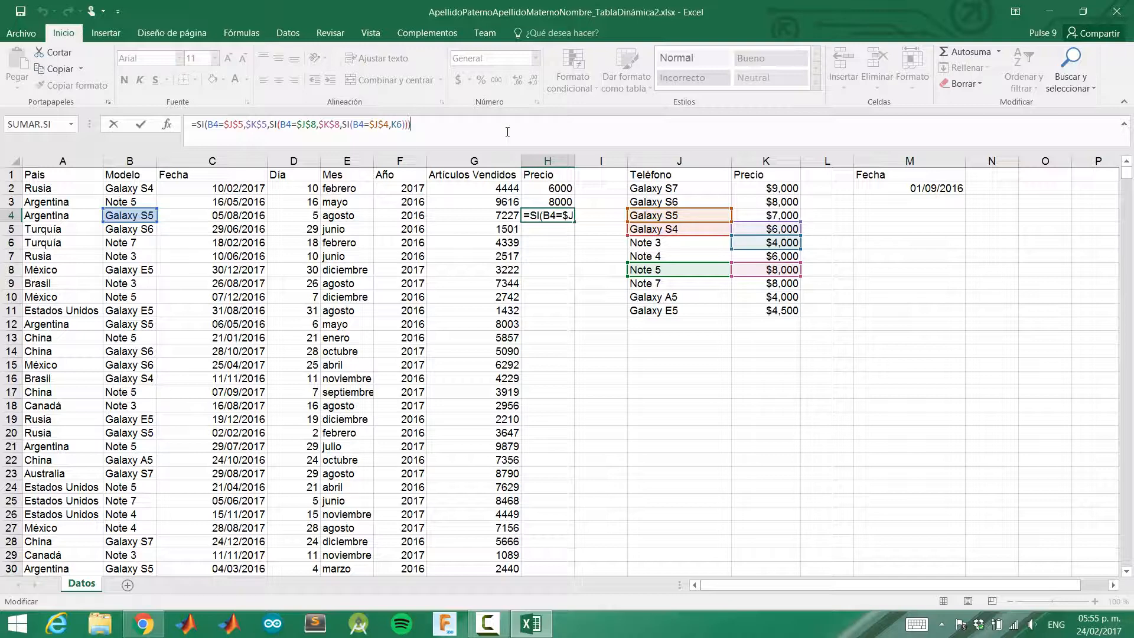
pyautogui.press('Return')
pyautogui.press('Up')
pyautogui.press('Up')
pyautogui.press('Up')
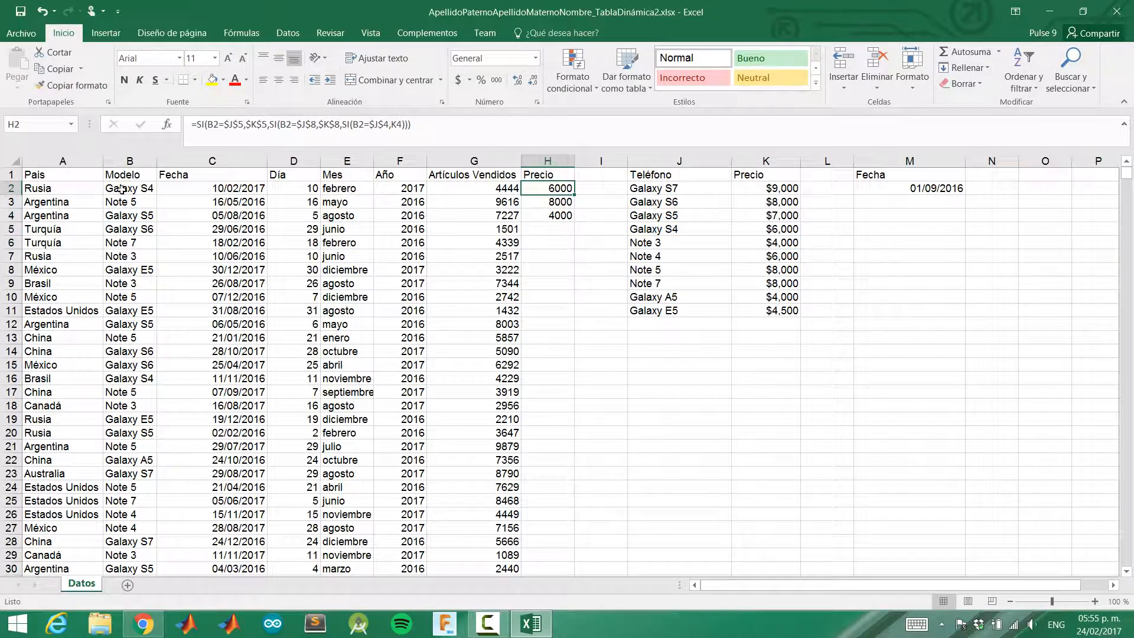
# Step: Wrap the existing price formula in H2 inside an outer SI function with its own closing parenthesis
pyautogui.click(219, 189)
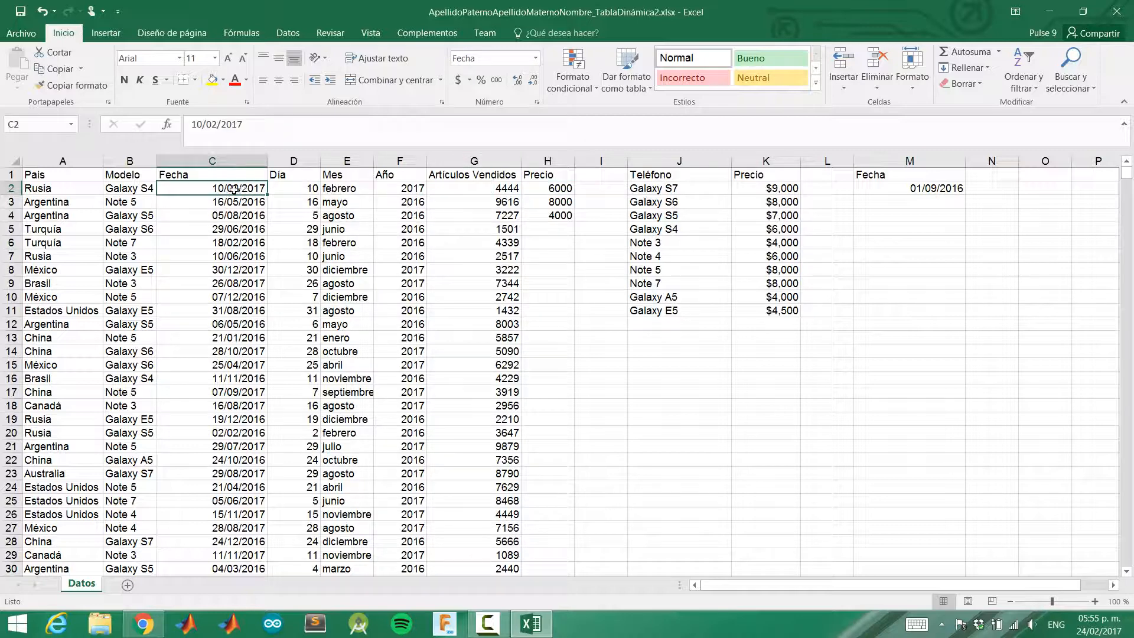
pyautogui.click(895, 191)
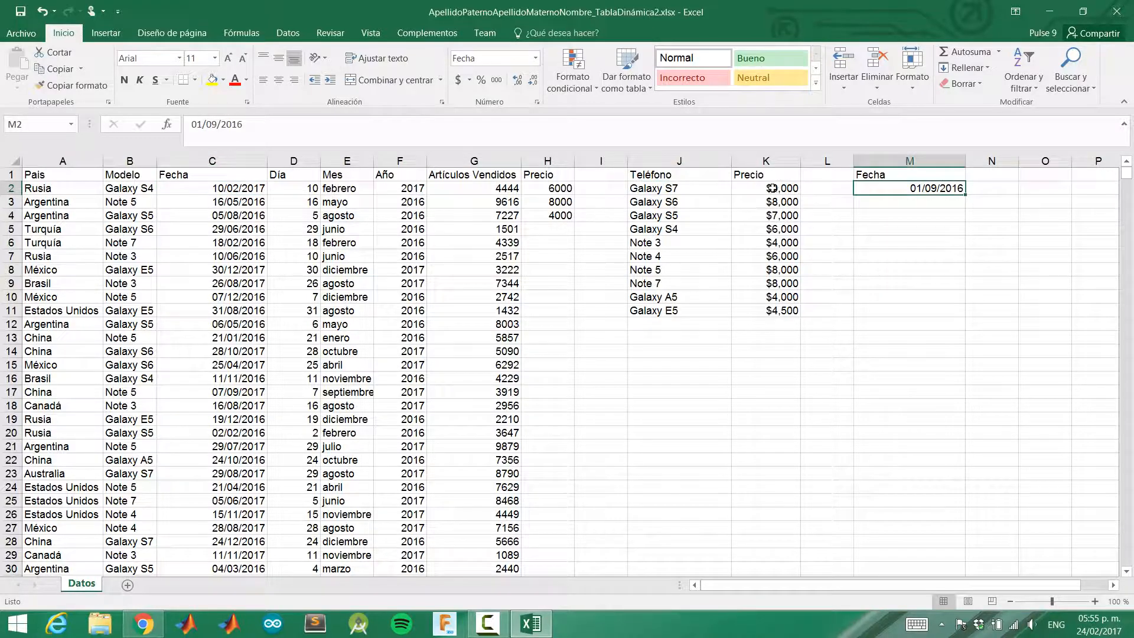
pyautogui.click(704, 191)
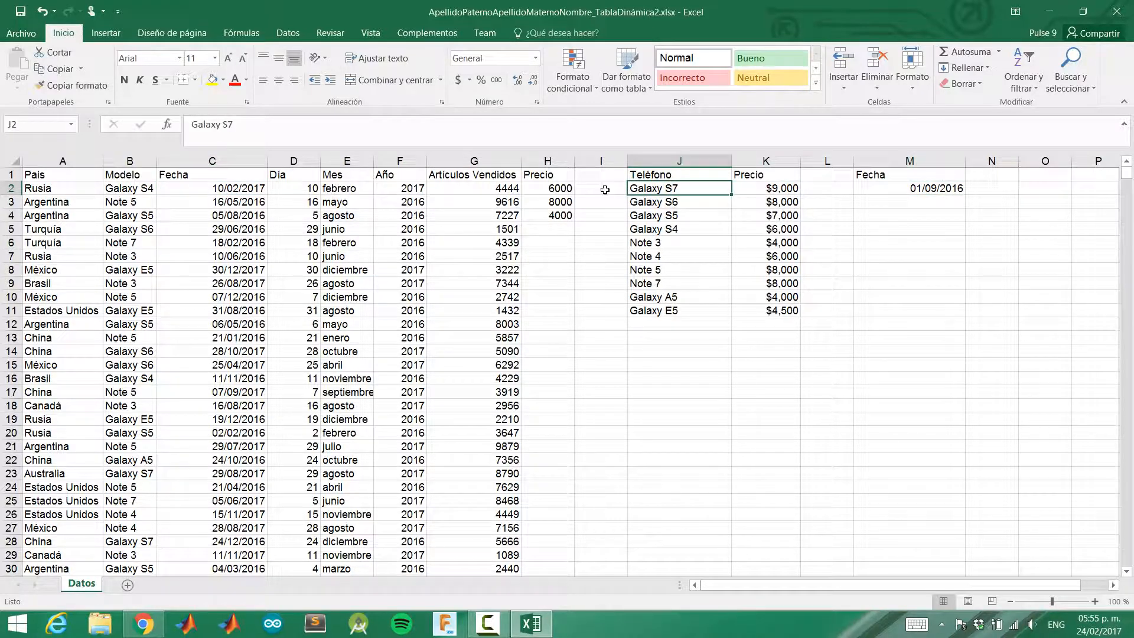
pyautogui.click(560, 189)
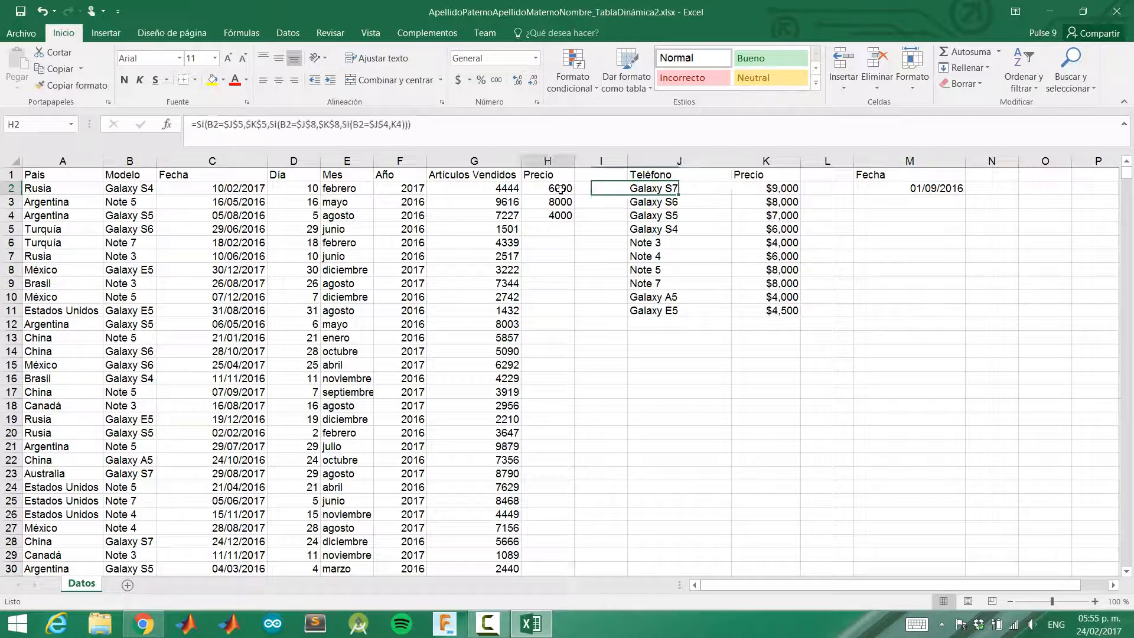
pyautogui.click(196, 126)
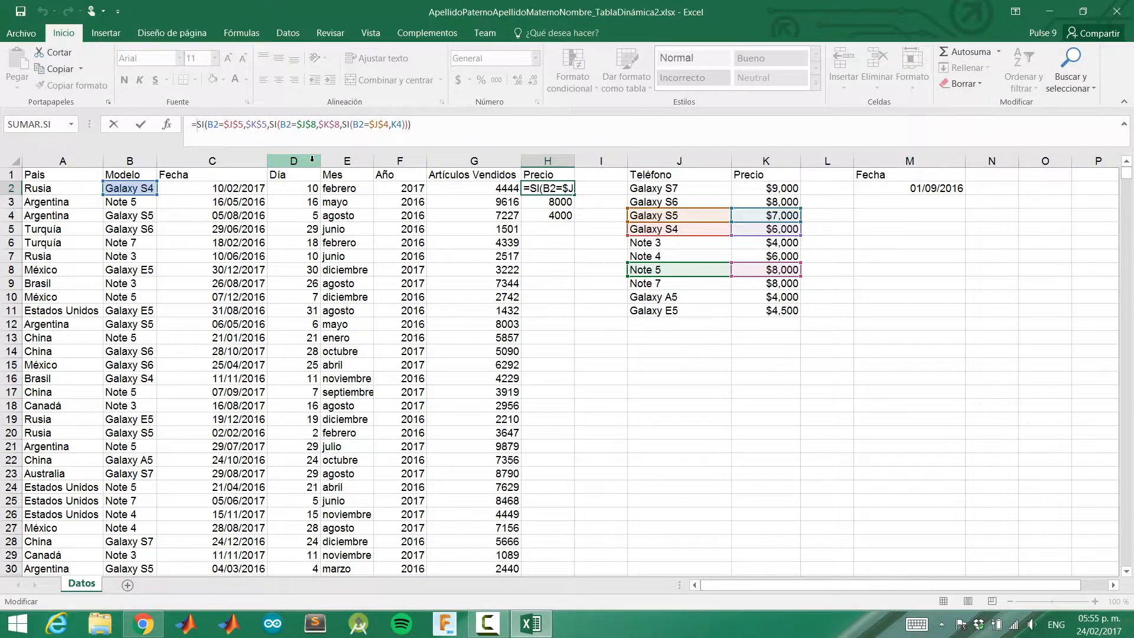
pyautogui.write('SI(')
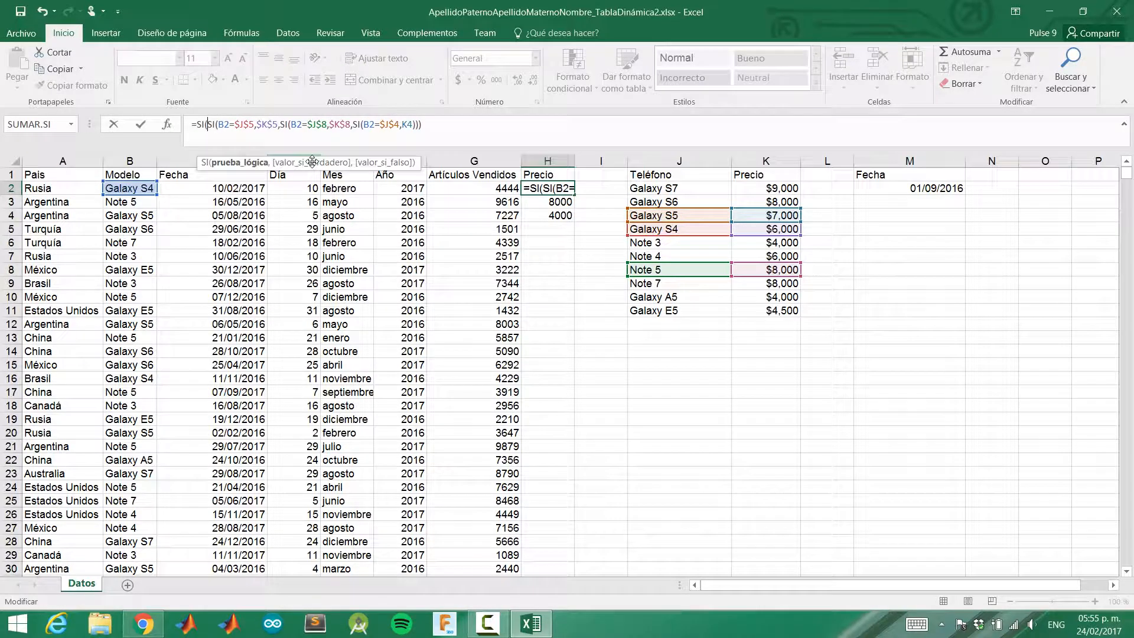
pyautogui.click(429, 125)
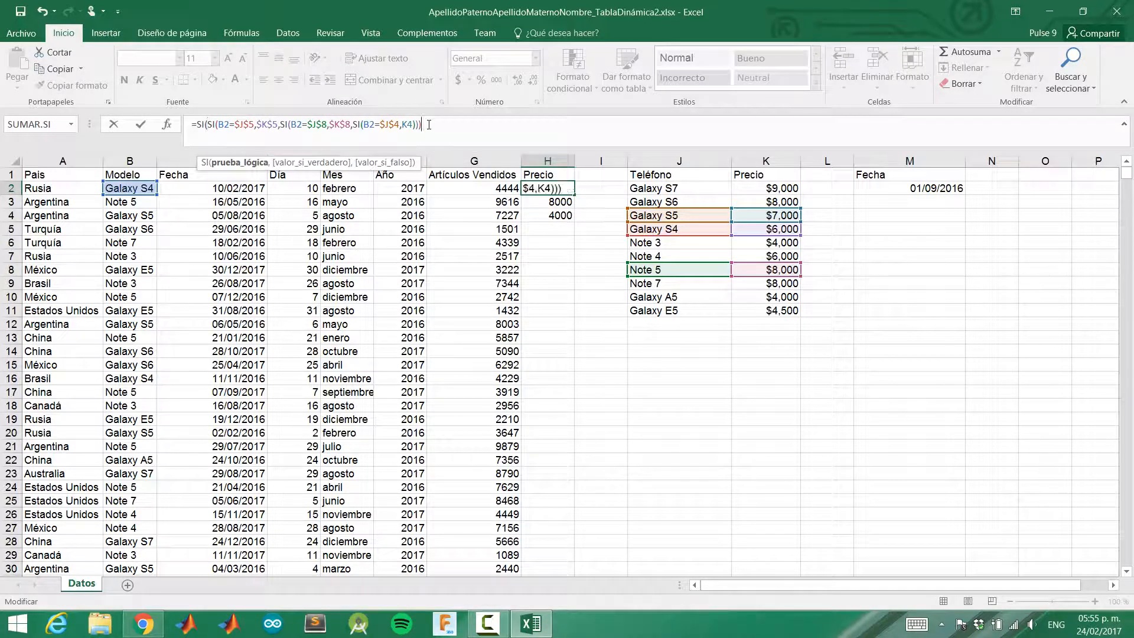
# Step: Set the outer SI's logical test in H2 to C2>=$M$2, comparing the sale date with the fixed cutoff date
pyautogui.click(206, 124)
pyautogui.click(199, 188)
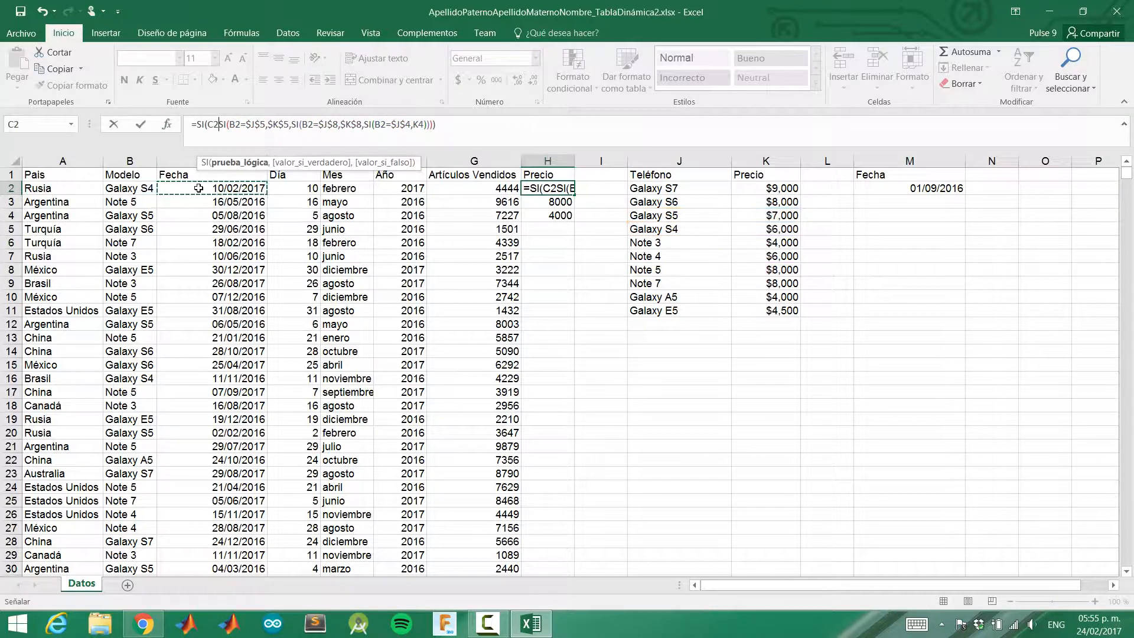
pyautogui.click(221, 121)
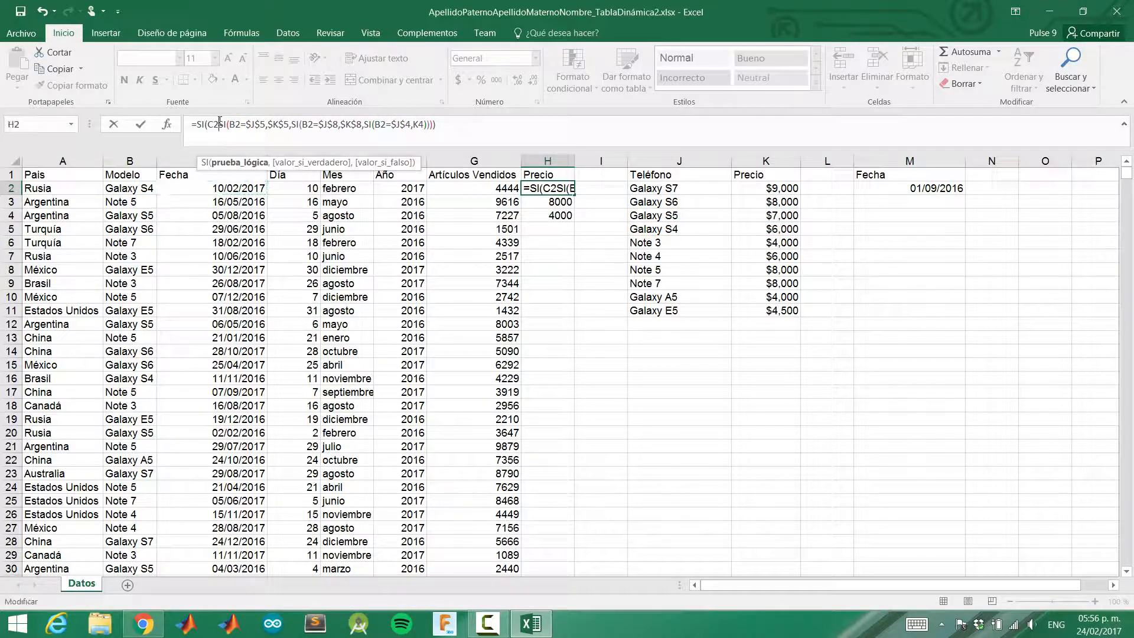
pyautogui.write('>=')
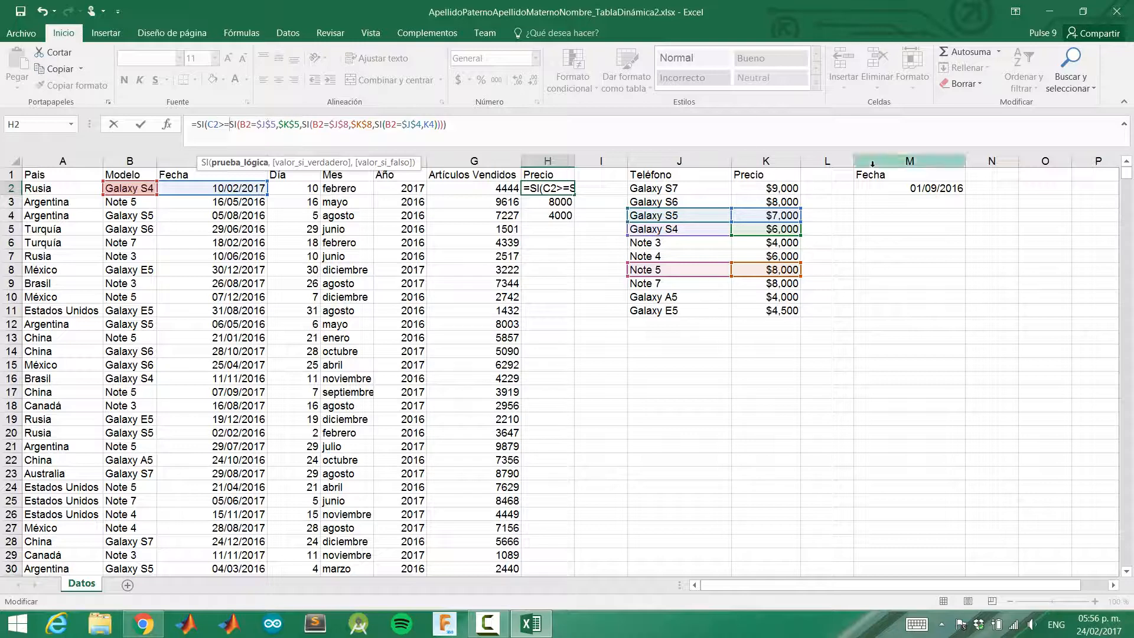
pyautogui.click(899, 188)
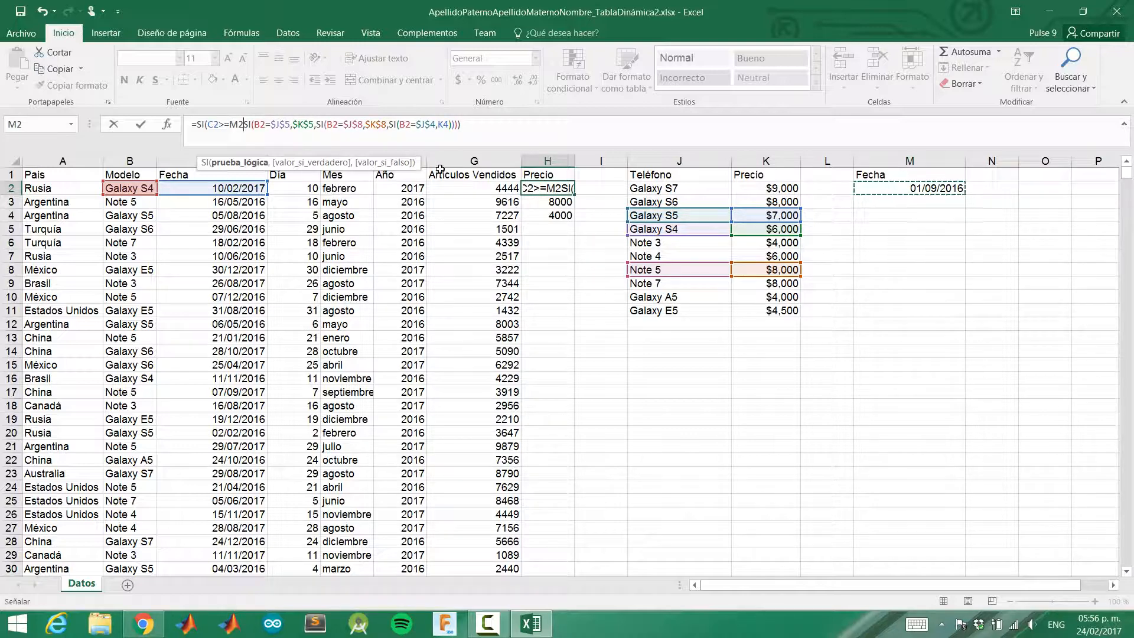
pyautogui.click(231, 124)
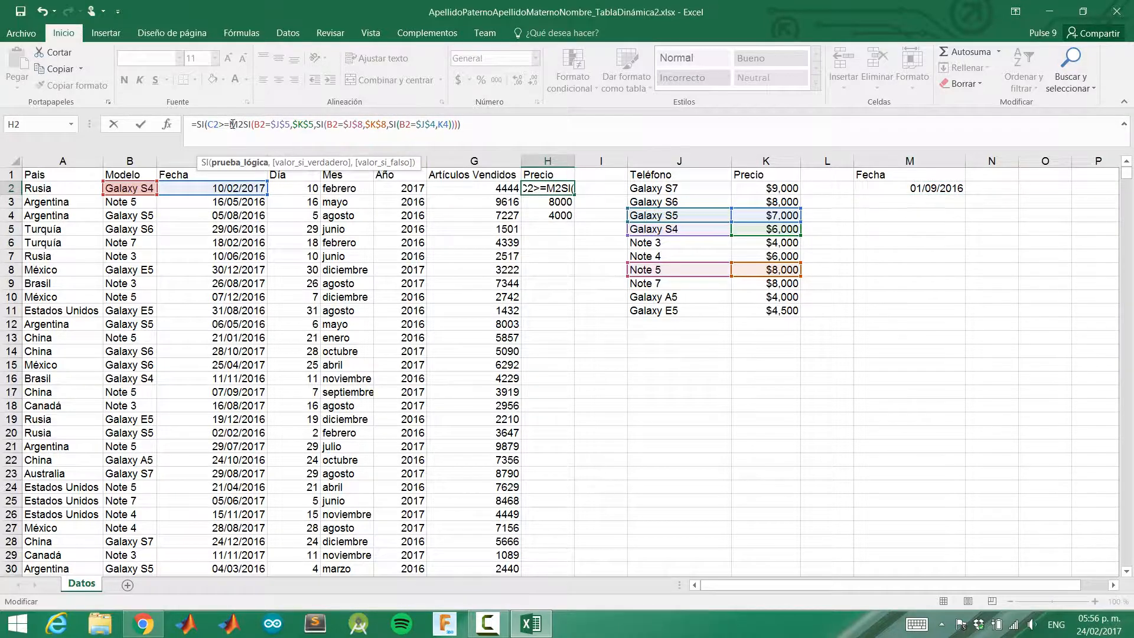
pyautogui.write('$M$2')
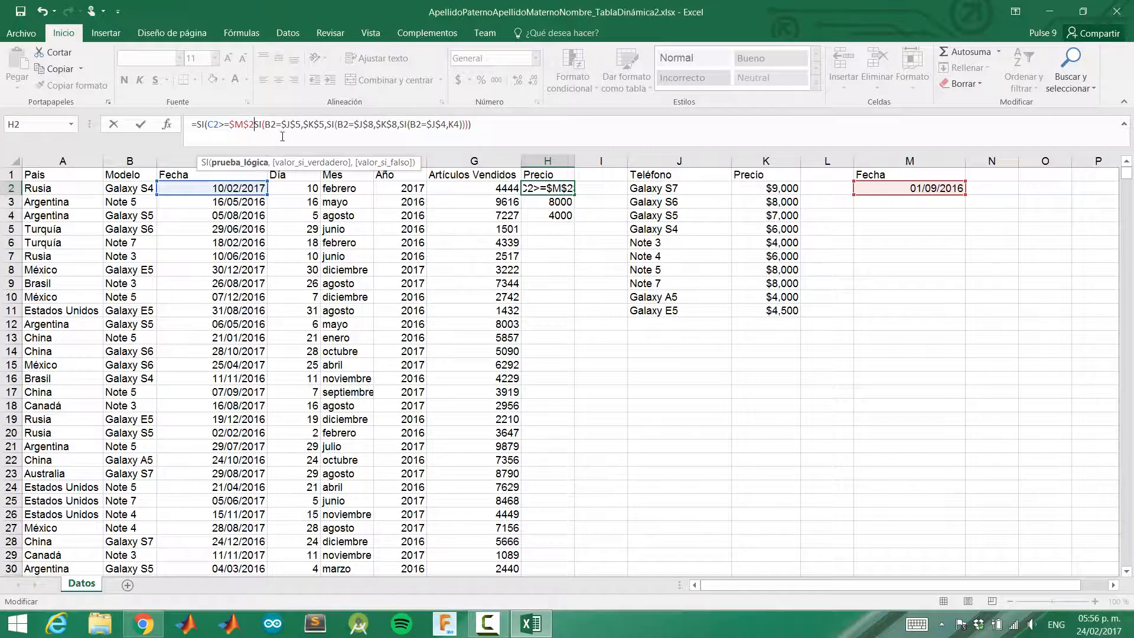
pyautogui.write(',')
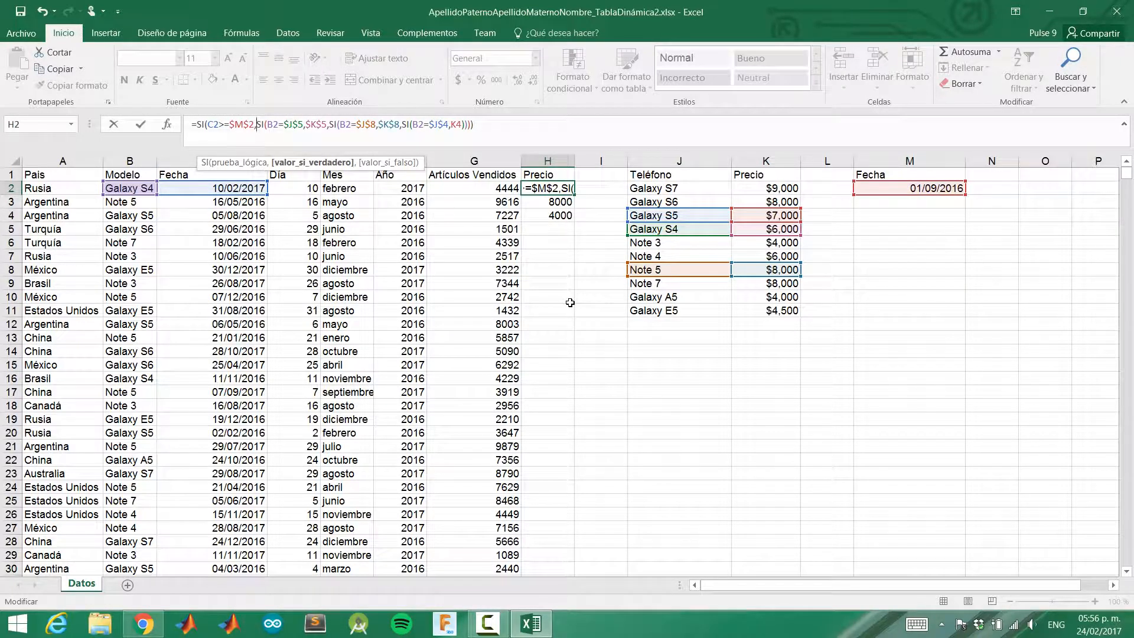
# Step: Multiply the nested price formula in H2 by .8 as the outer SI's value-if-true and begin the value-if-false argument
pyautogui.click(483, 123)
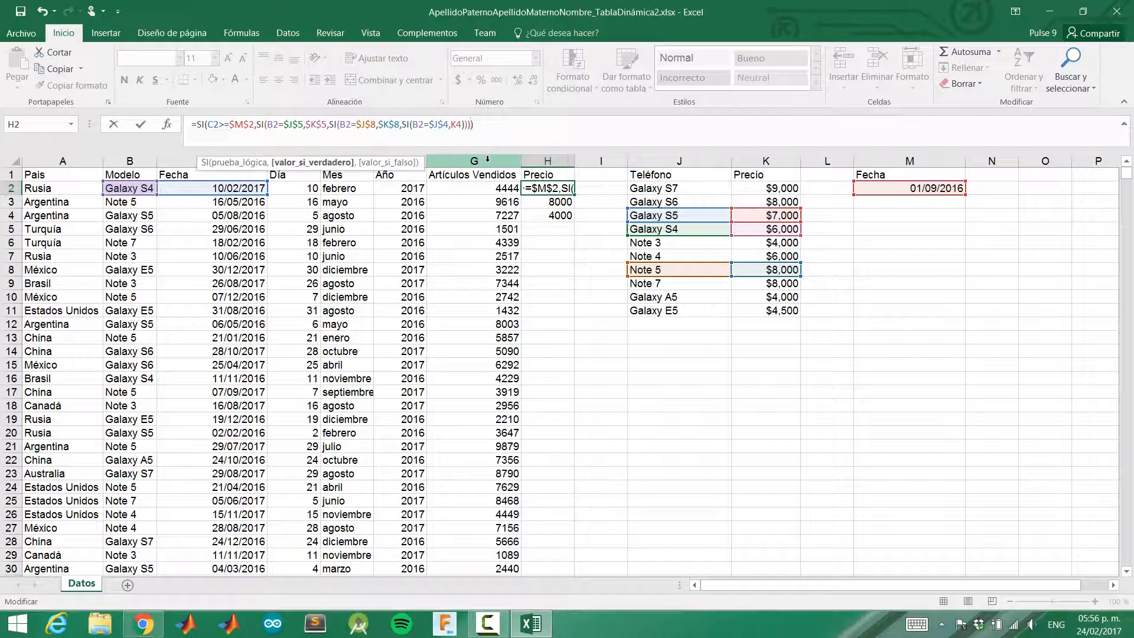
pyautogui.write('*.8')
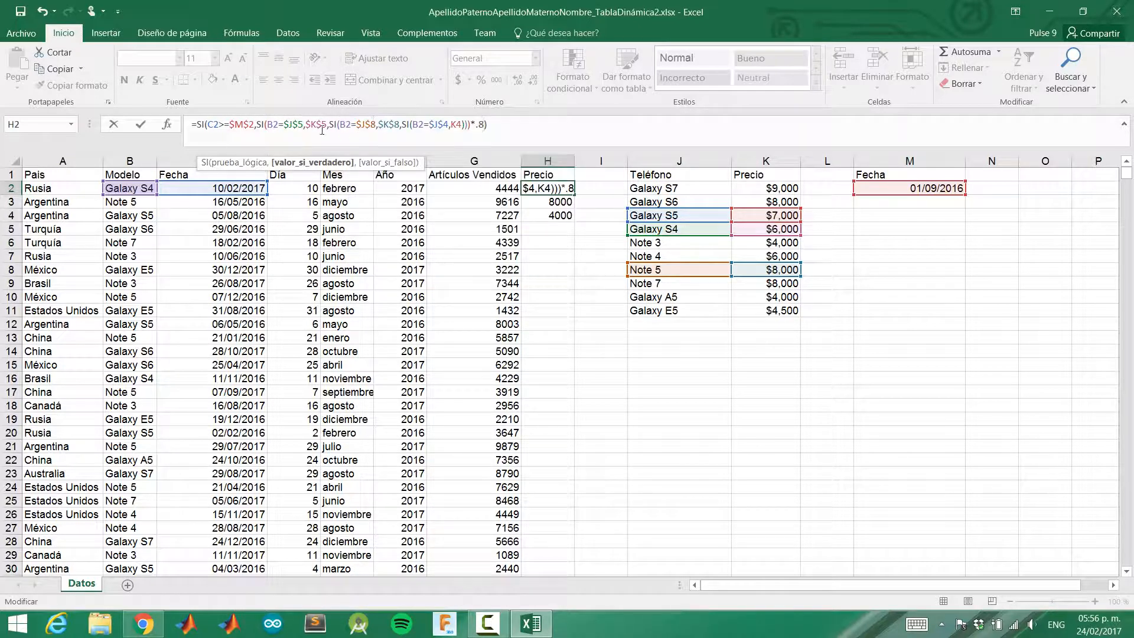
pyautogui.write(',')
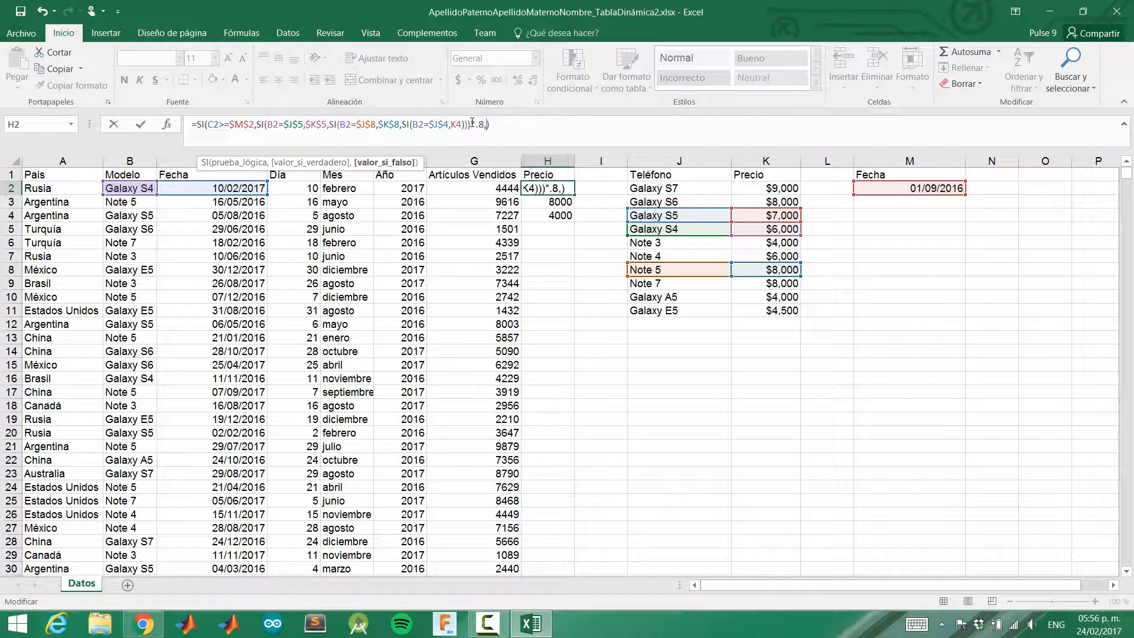
# Step: Copy the nested price SI formula without the .8 factor as the outer SI's value-if-false and enter the H2 formula
pyautogui.moveTo(473, 124); pyautogui.dragTo(258, 126)
pyautogui.hotkey('ctrl', 'c')
pyautogui.click(490, 124)
pyautogui.hotkey('ctrl', 'v')
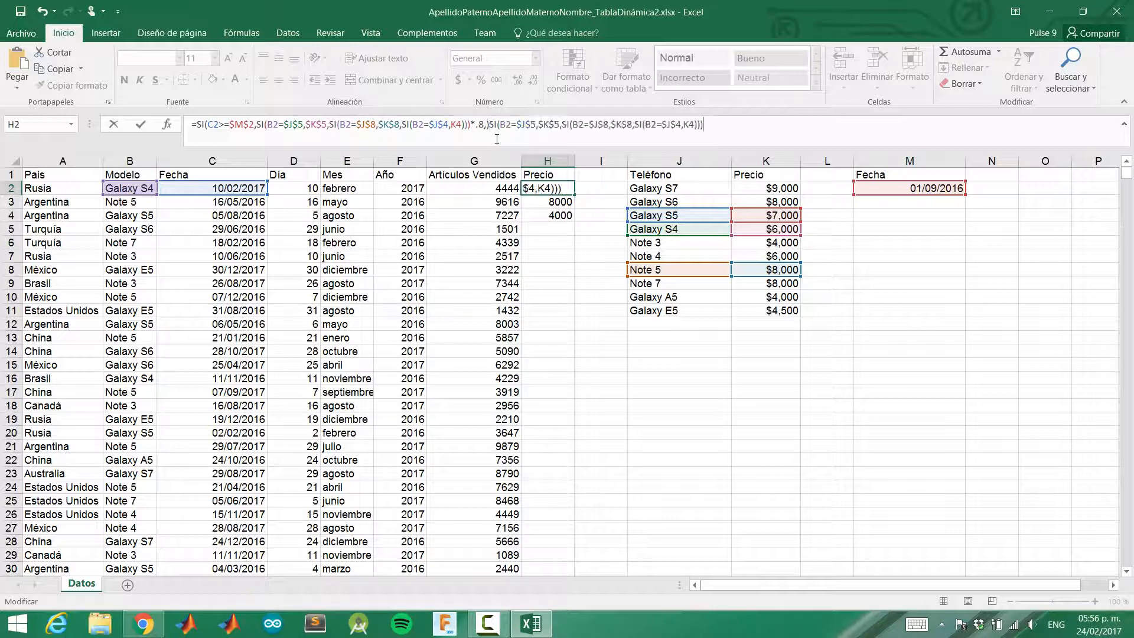
pyautogui.hotkey('ctrl', 'z')
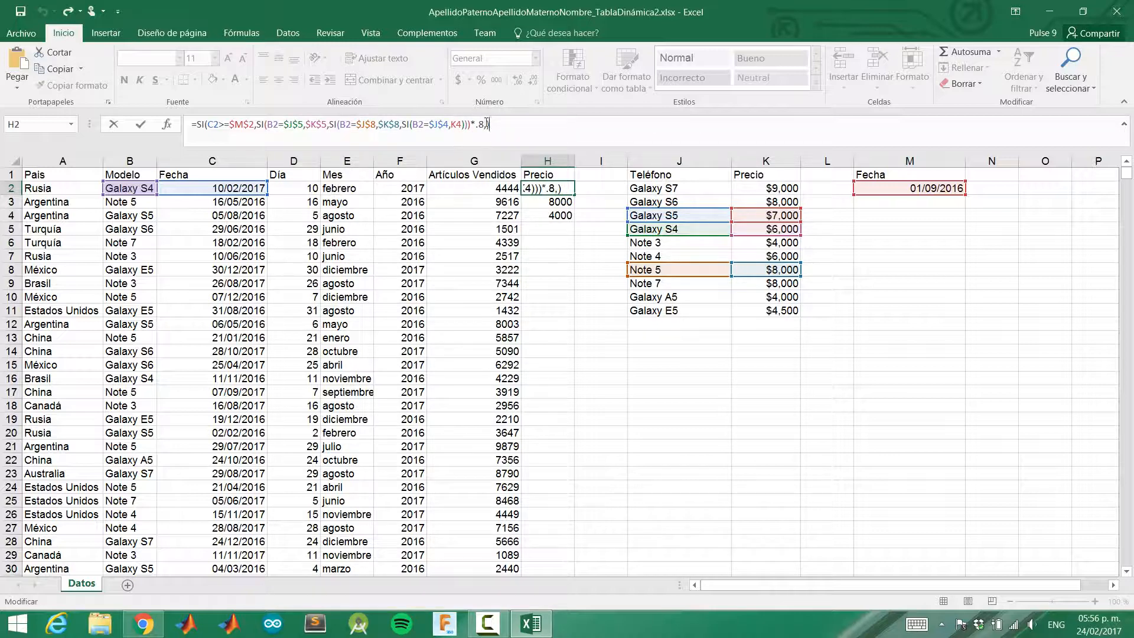
pyautogui.click(488, 124)
pyautogui.hotkey('ctrl', 'v')
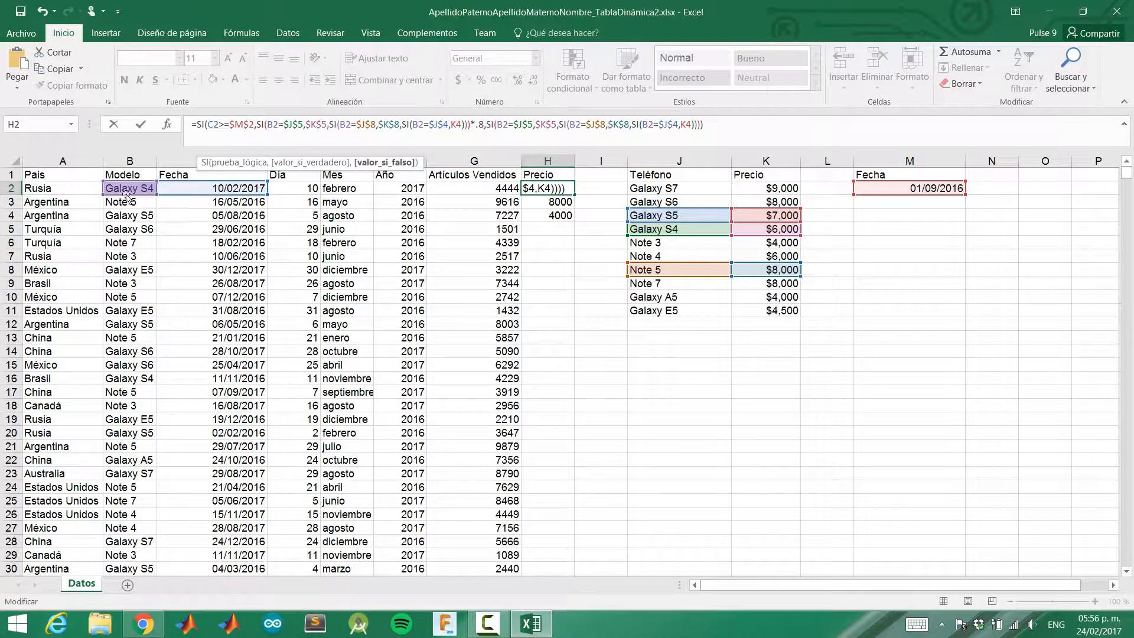
pyautogui.press('Return')
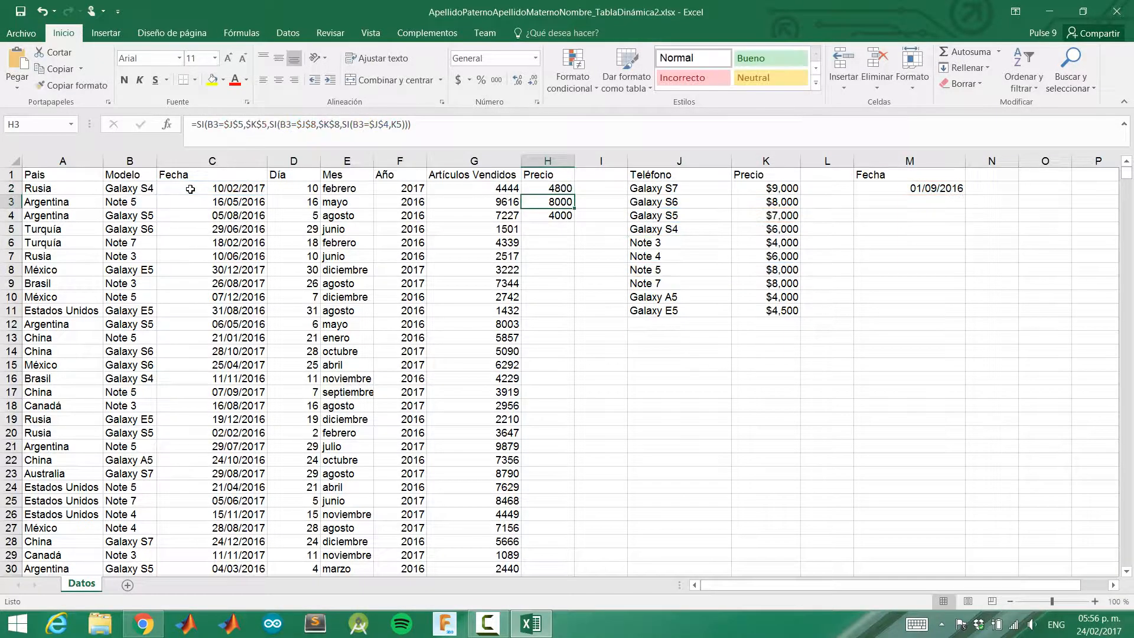
# Step: Check H2's price against its date, model and the Galaxy S4 list price, and fill the formula down to H4
pyautogui.click(243, 198)
pyautogui.click(242, 189)
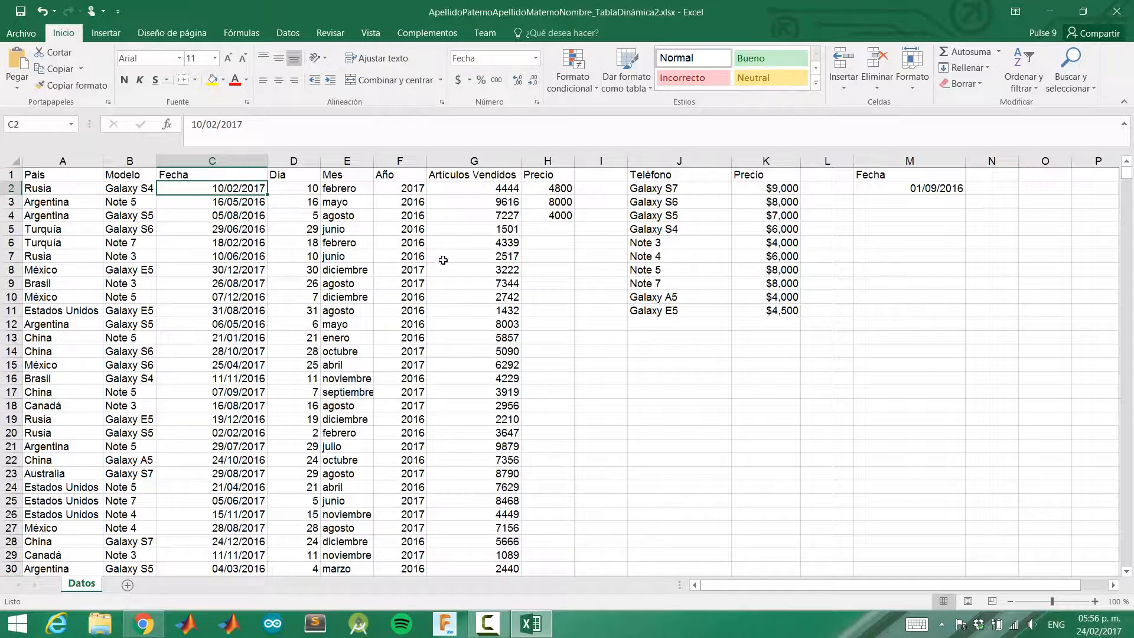
pyautogui.click(571, 190)
pyautogui.click(144, 193)
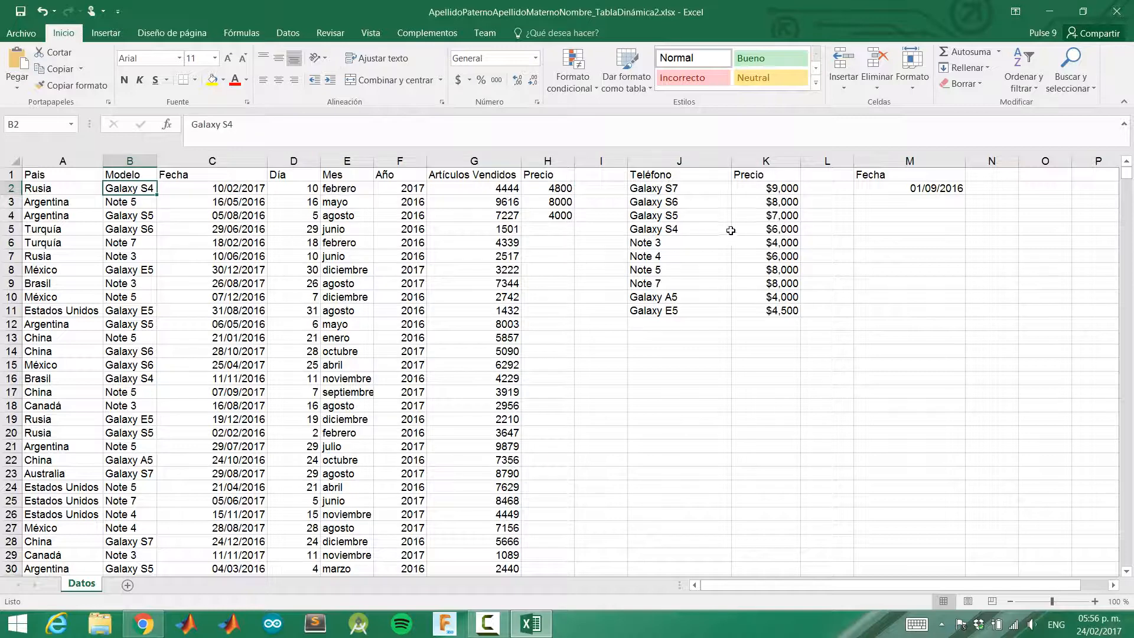
pyautogui.click(770, 228)
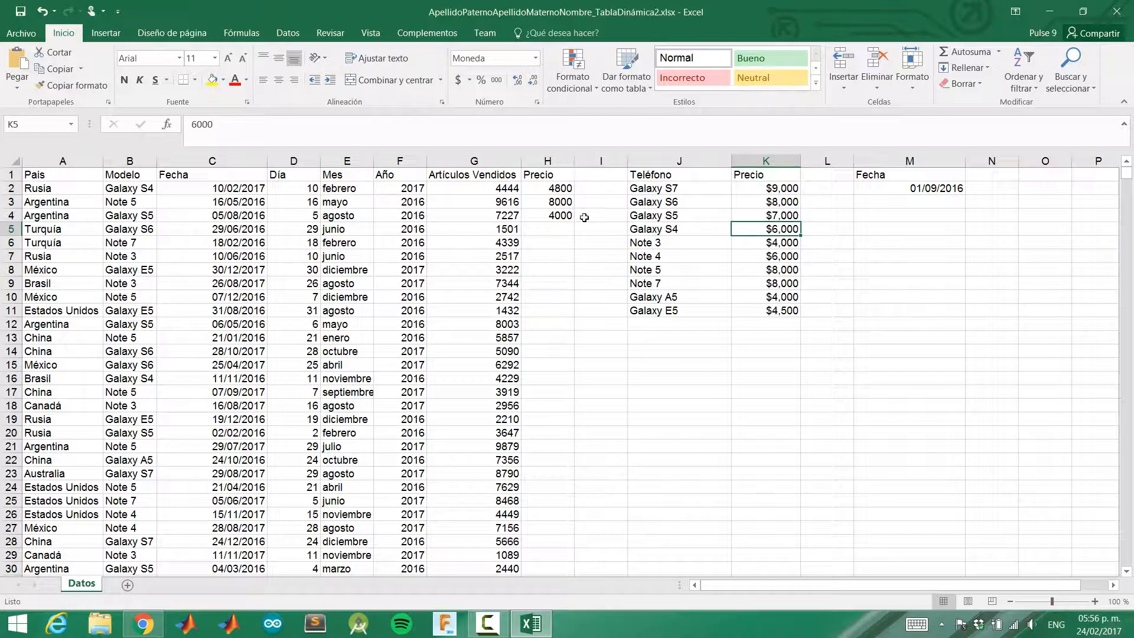
pyautogui.click(566, 189)
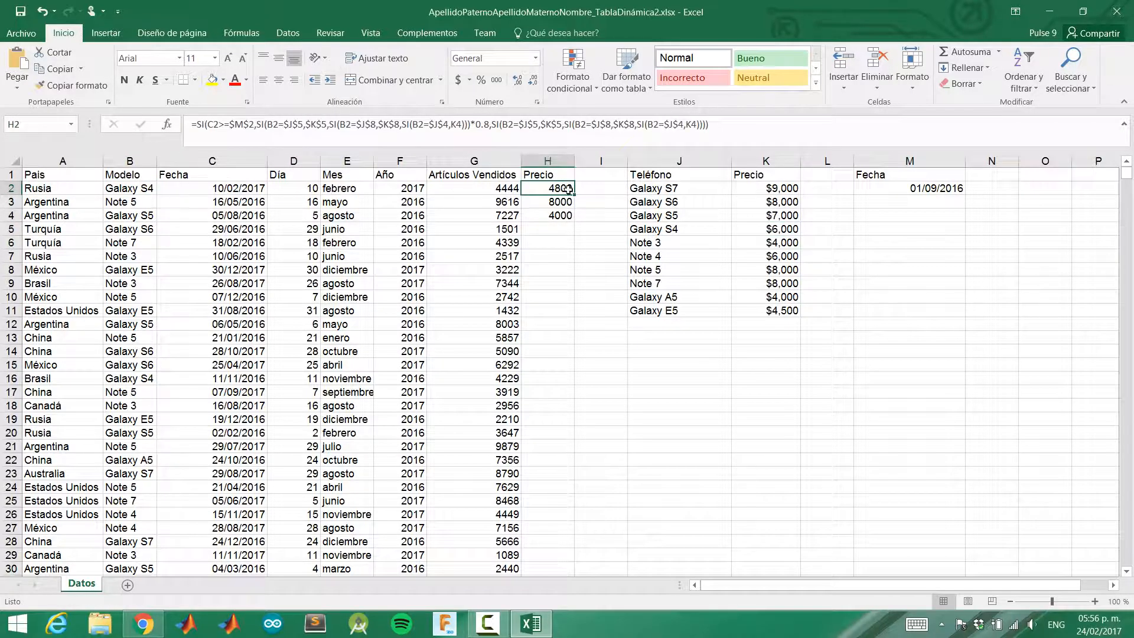
pyautogui.moveTo(571, 192); pyautogui.dragTo(574, 223)
# Step: Examine the price formulas in H2, H3 and H4 against the sale dates and the cutoff date in M2
pyautogui.click(247, 205)
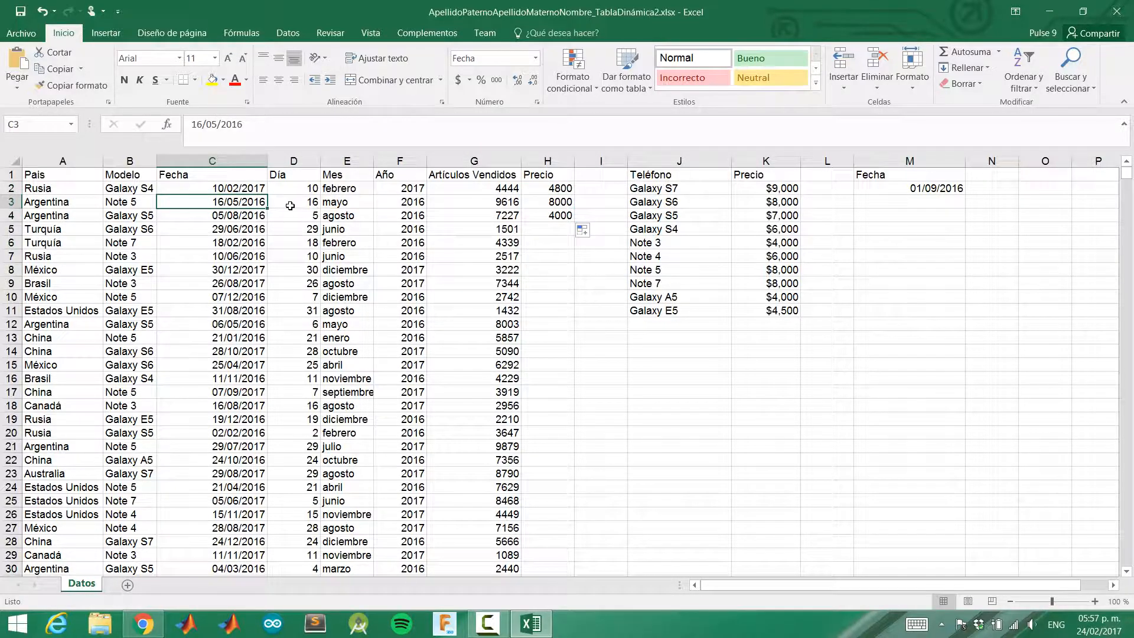
pyautogui.click(565, 203)
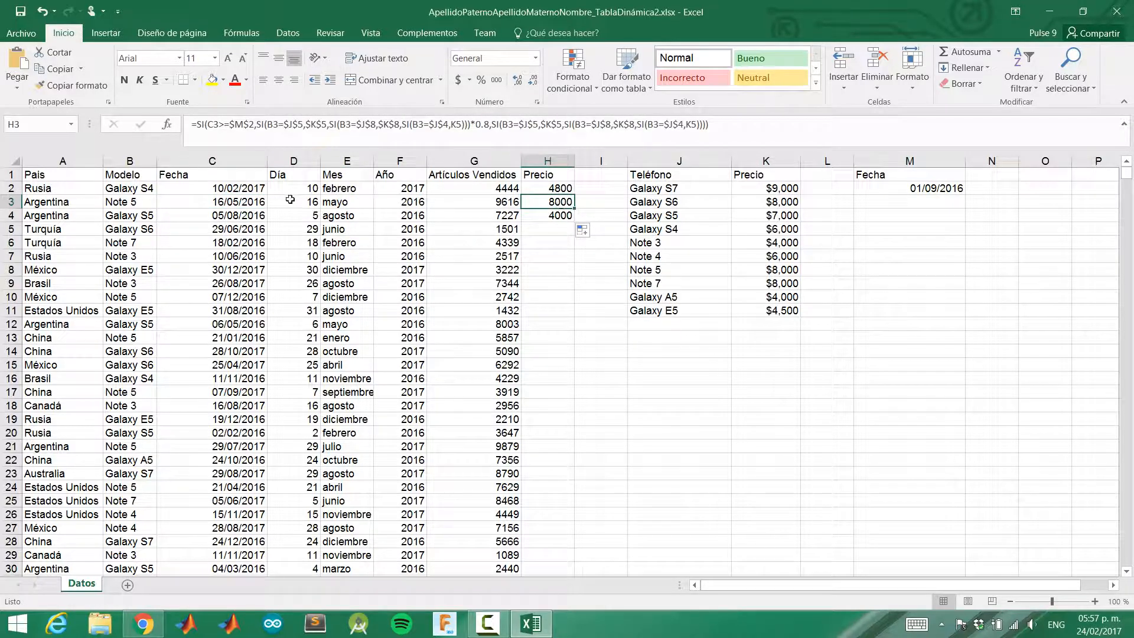
pyautogui.click(914, 188)
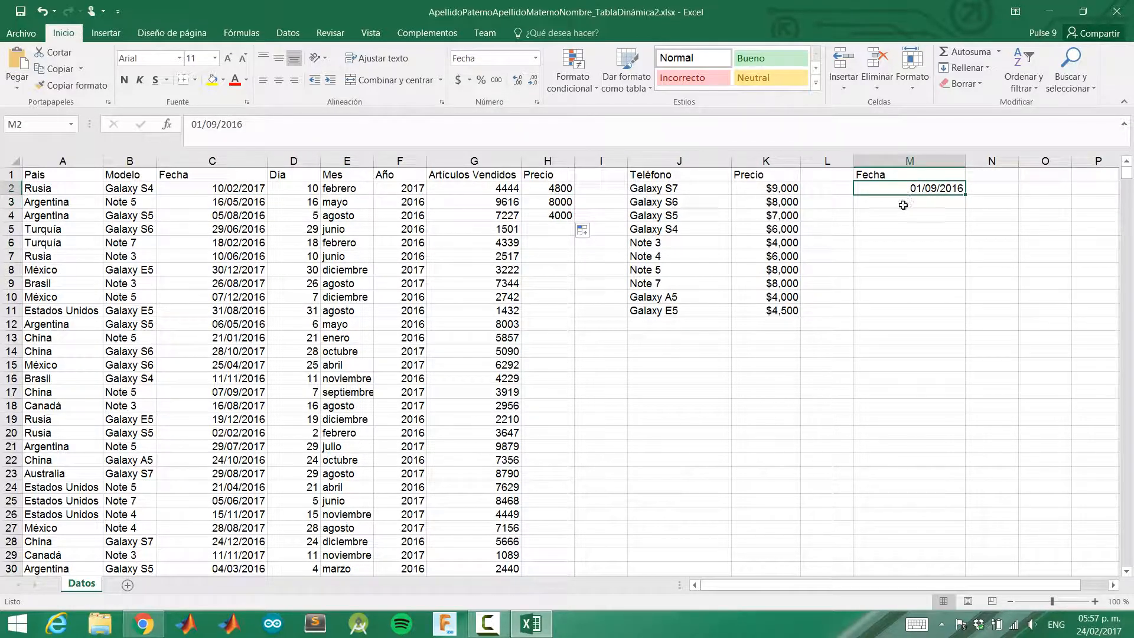
pyautogui.click(568, 202)
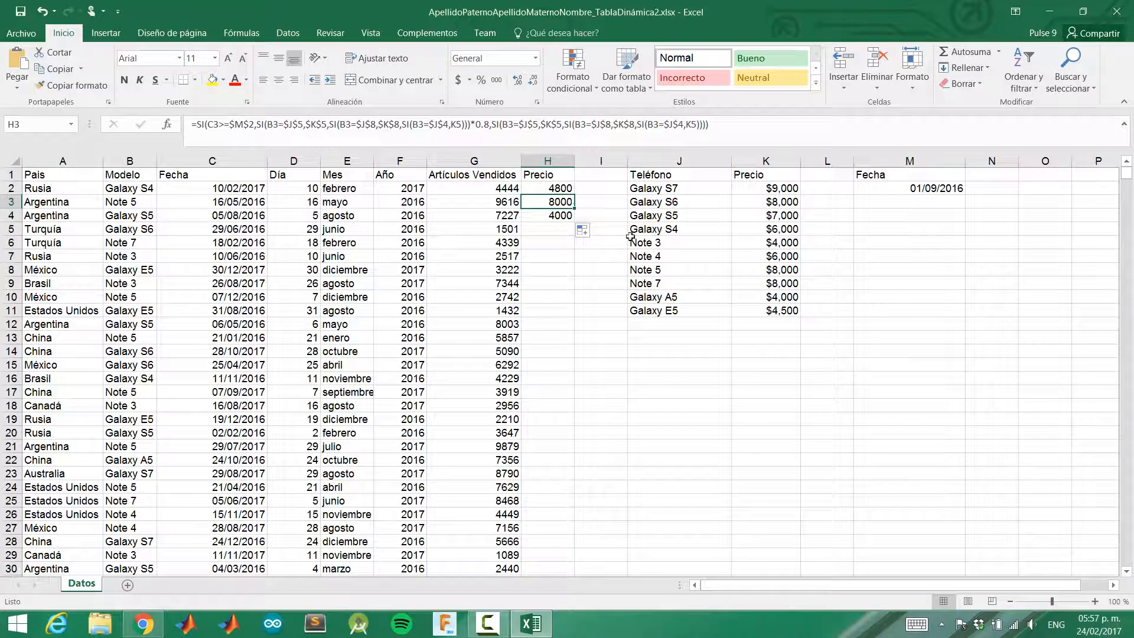
pyautogui.click(553, 215)
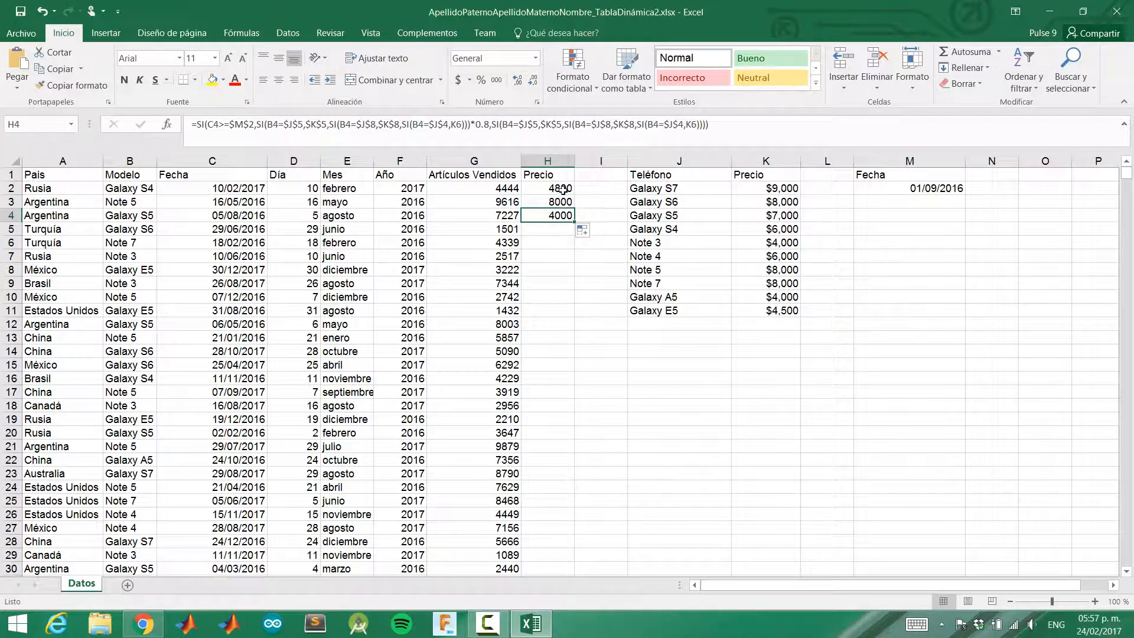
pyautogui.click(562, 188)
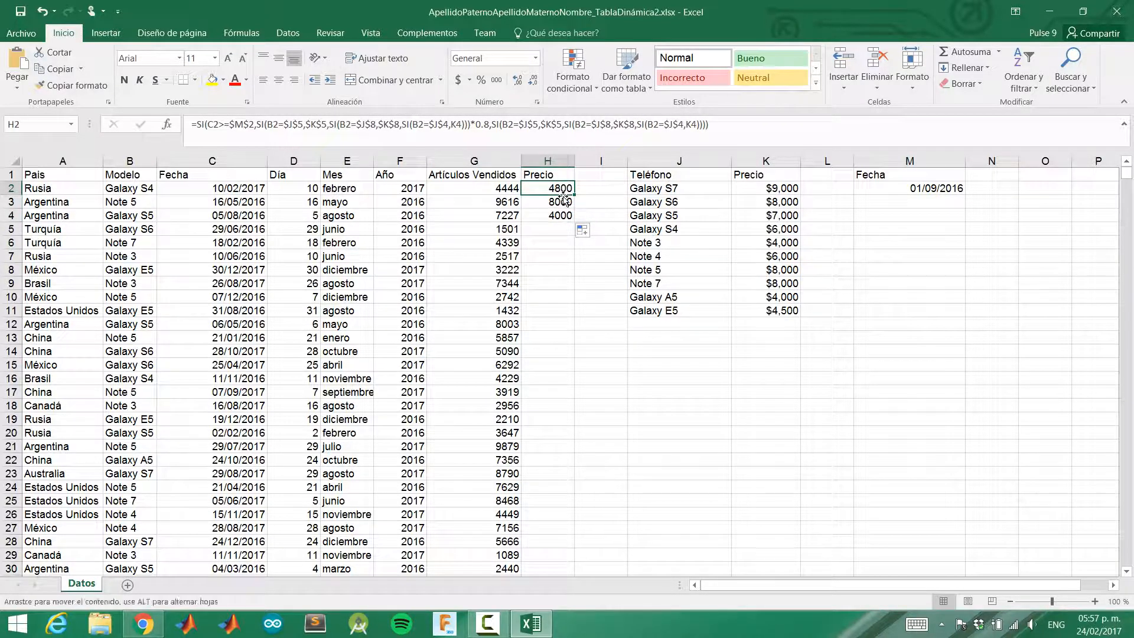
pyautogui.click(558, 203)
pyautogui.click(558, 215)
pyautogui.click(558, 203)
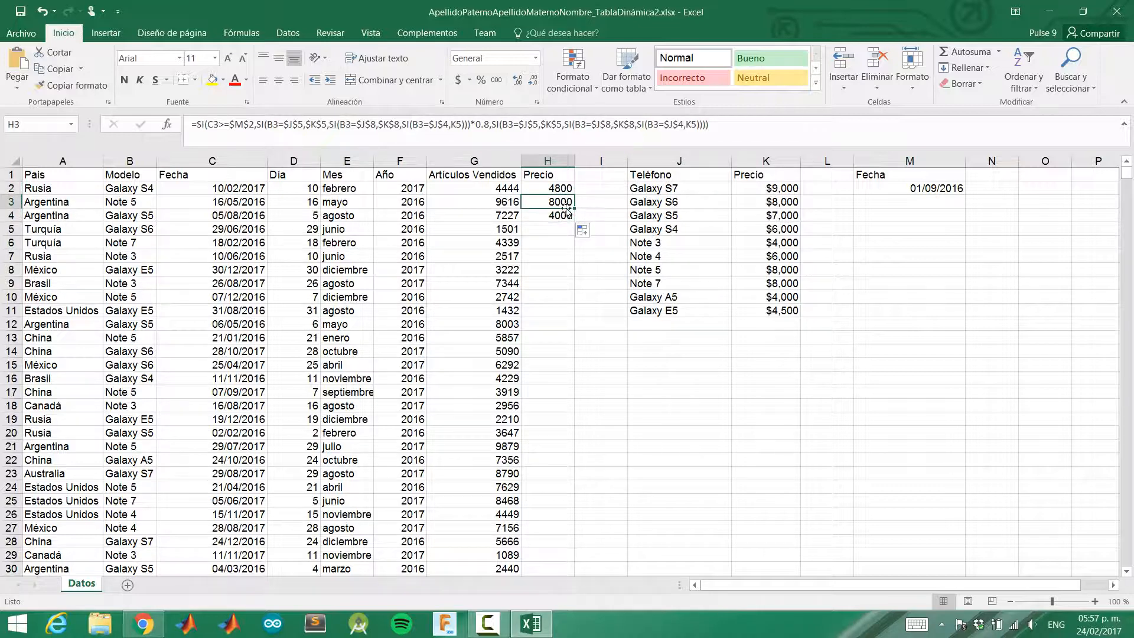
pyautogui.click(560, 215)
pyautogui.click(567, 192)
pyautogui.doubleClick(566, 189)
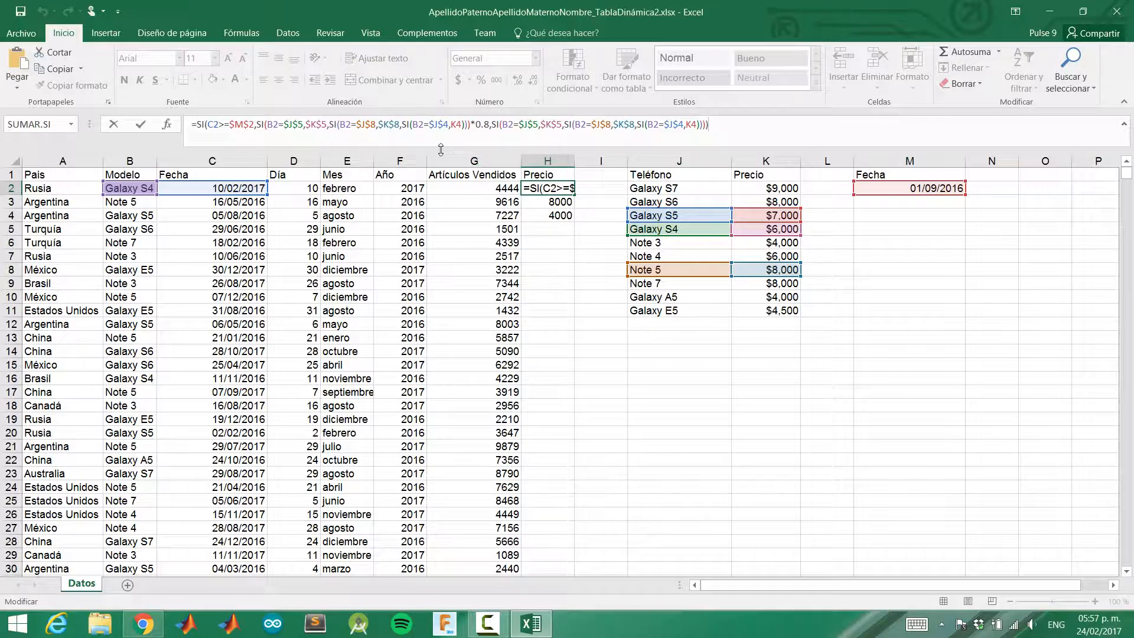
pyautogui.hotkey('ctrl', 'Return')
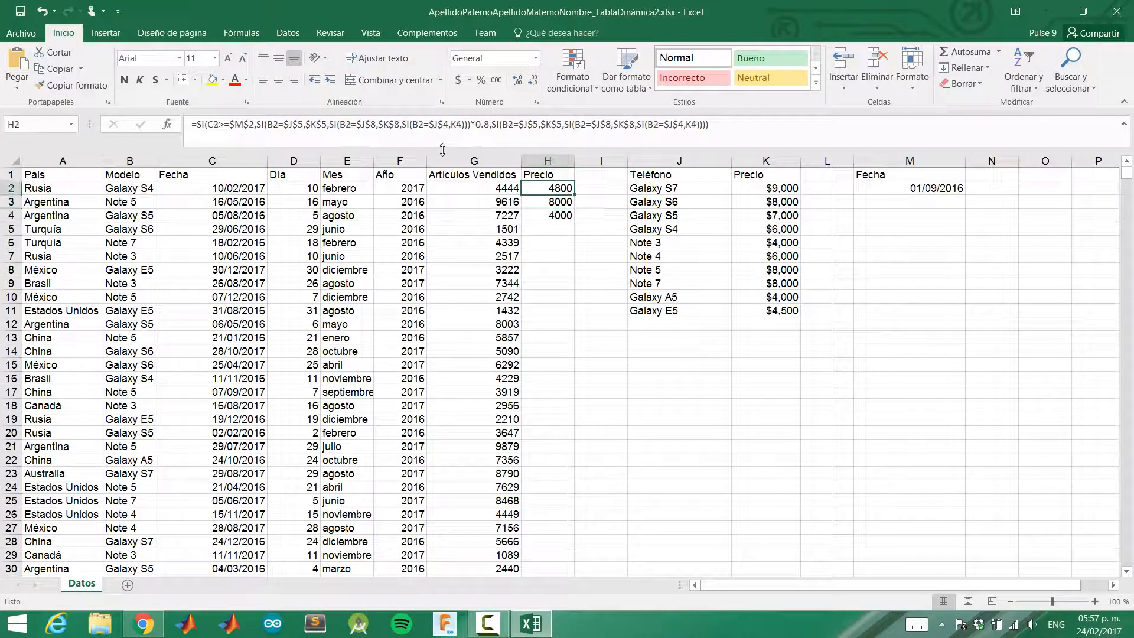
pyautogui.click(631, 143)
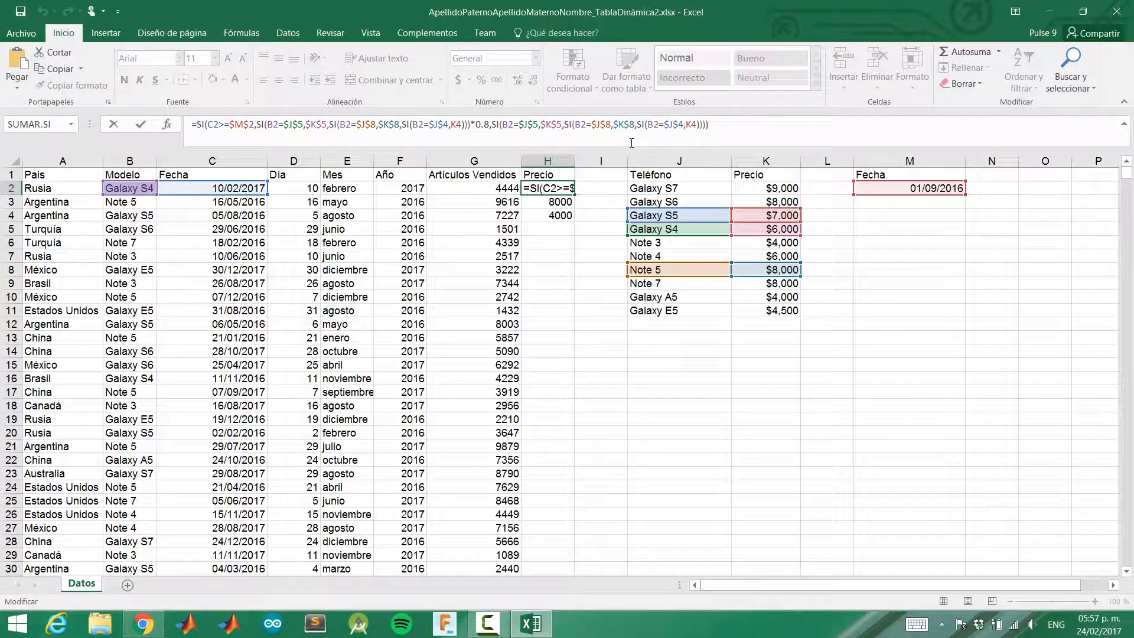
pyautogui.hotkey('ctrl', 'Return')
# Step: Delete the whole nested SI price formula from H2
pyautogui.click(760, 137)
pyautogui.moveTo(731, 126); pyautogui.dragTo(184, 117)
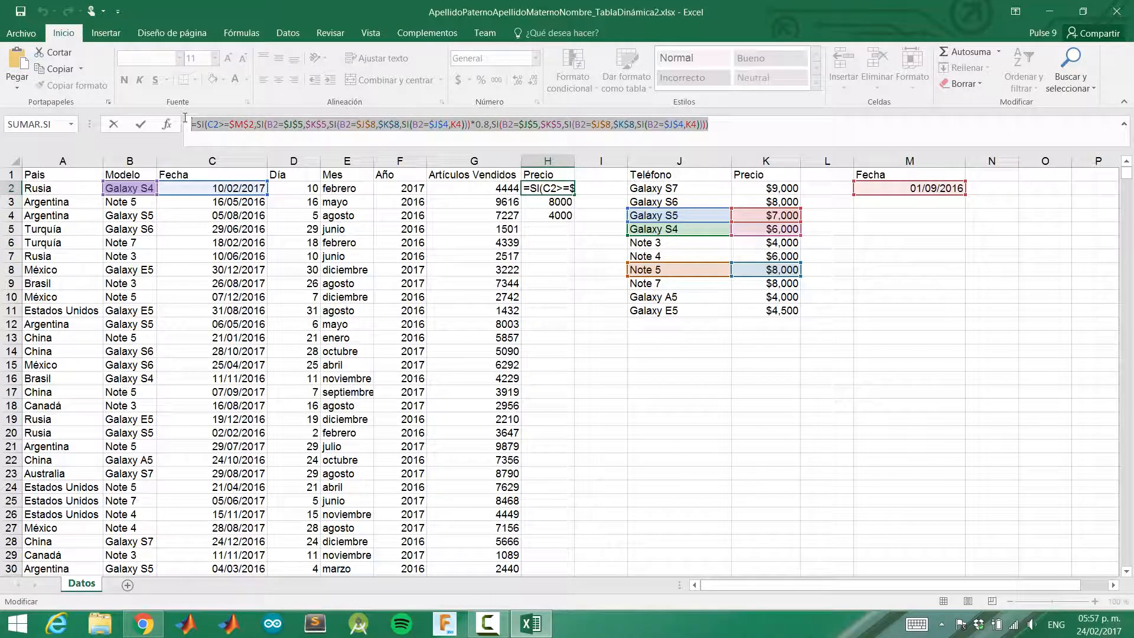
pyautogui.press('Delete')
pyautogui.press('Escape')
pyautogui.press('Delete')
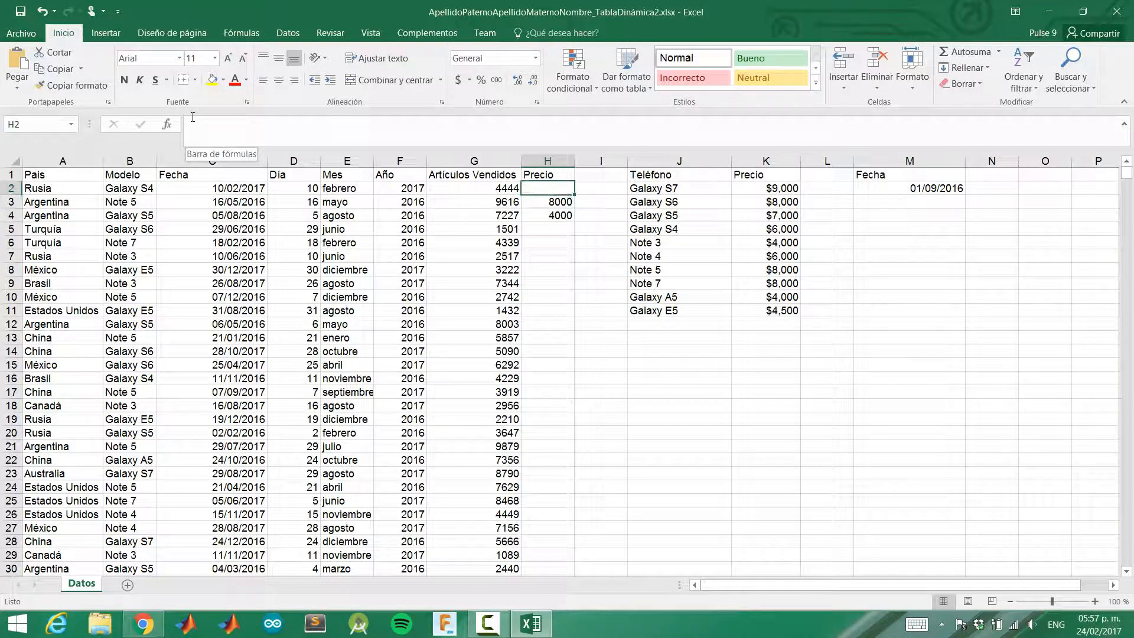
# Step: Start a BUSCAR formula in H2 with model B2 as the lookup value and phone list J2:J11 as the comparison vector
pyautogui.click(293, 120)
pyautogui.write('=')
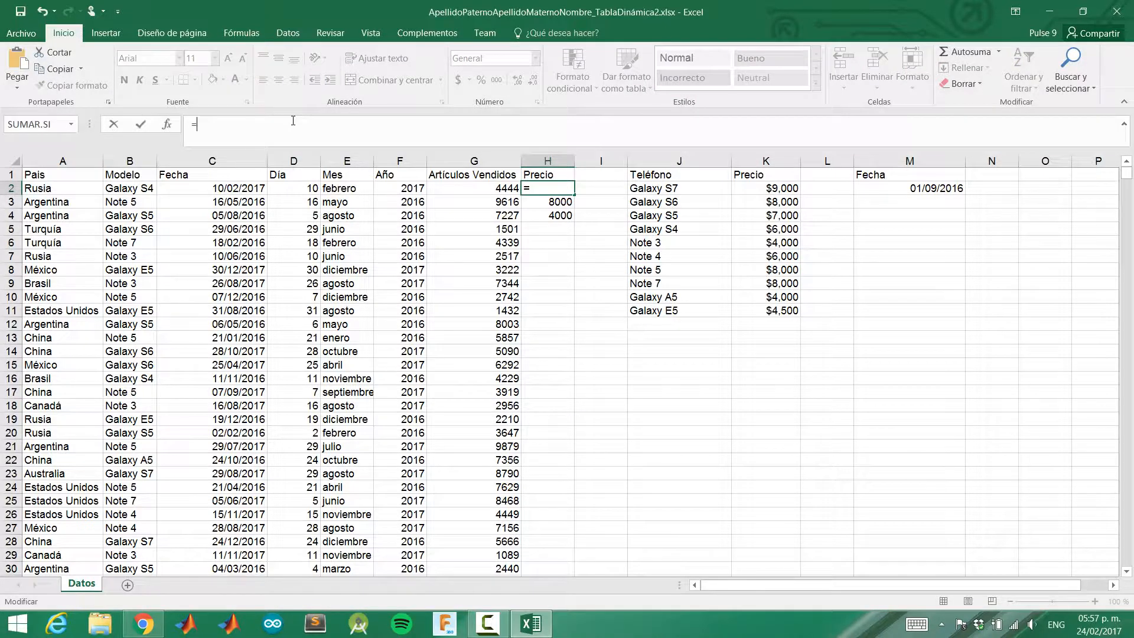
pyautogui.write('BUSCAR')
pyautogui.write('(')
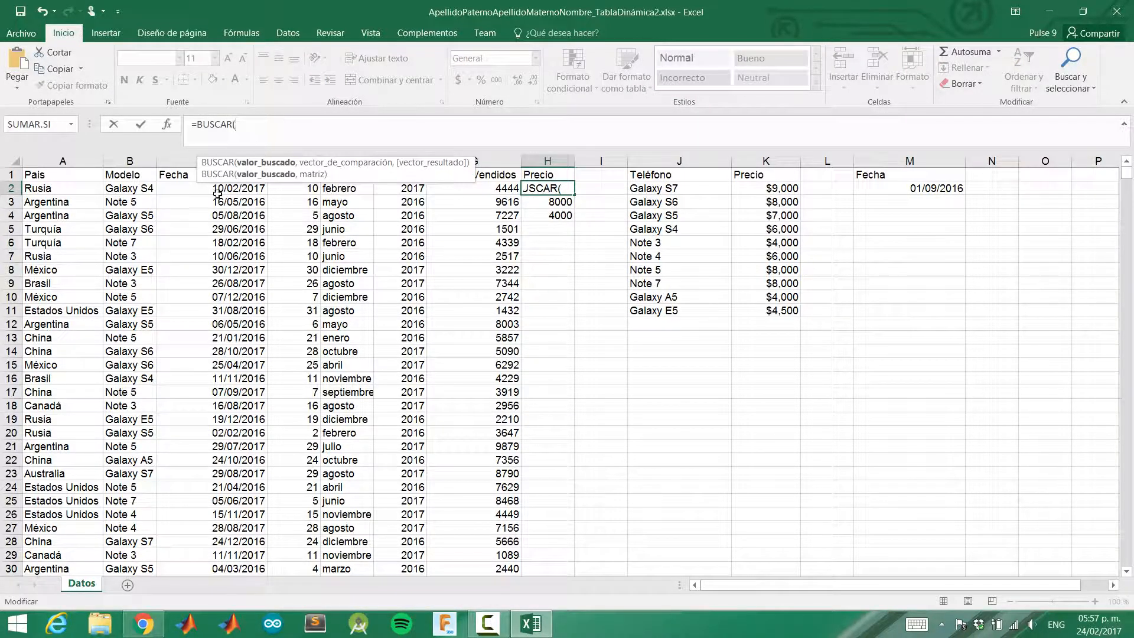
pyautogui.click(149, 189)
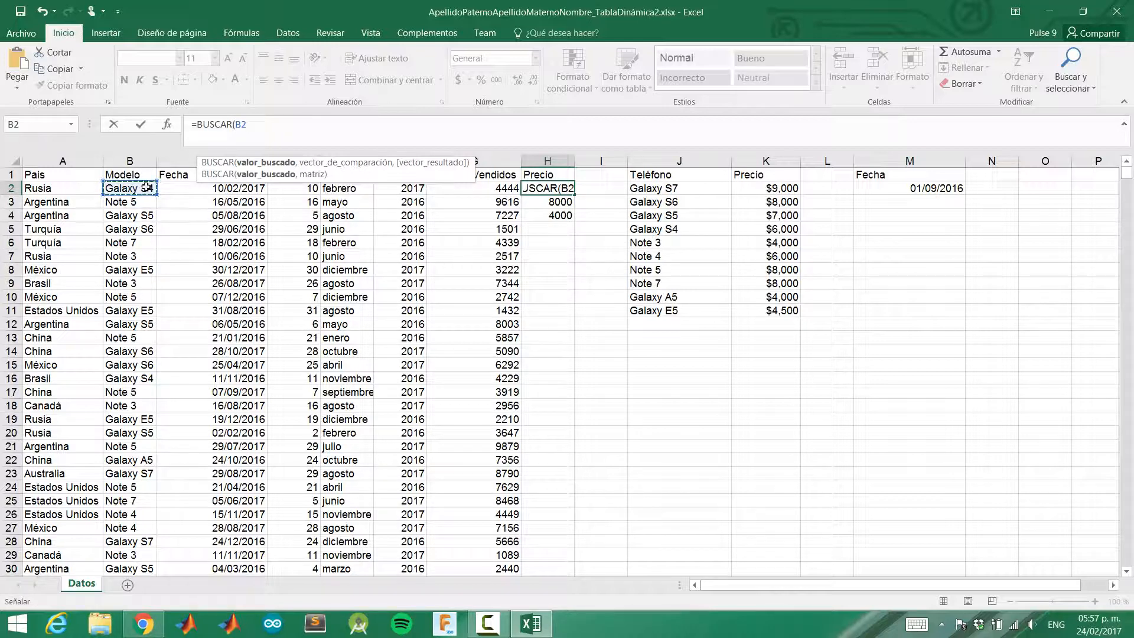
pyautogui.write(',')
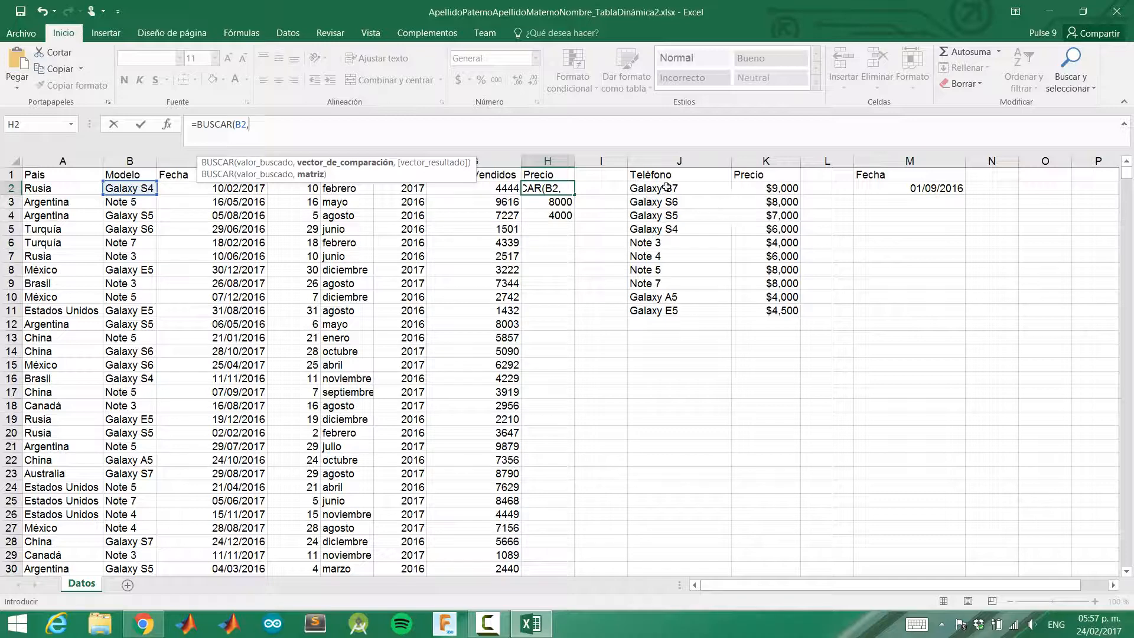
pyautogui.moveTo(667, 188); pyautogui.dragTo(667, 310)
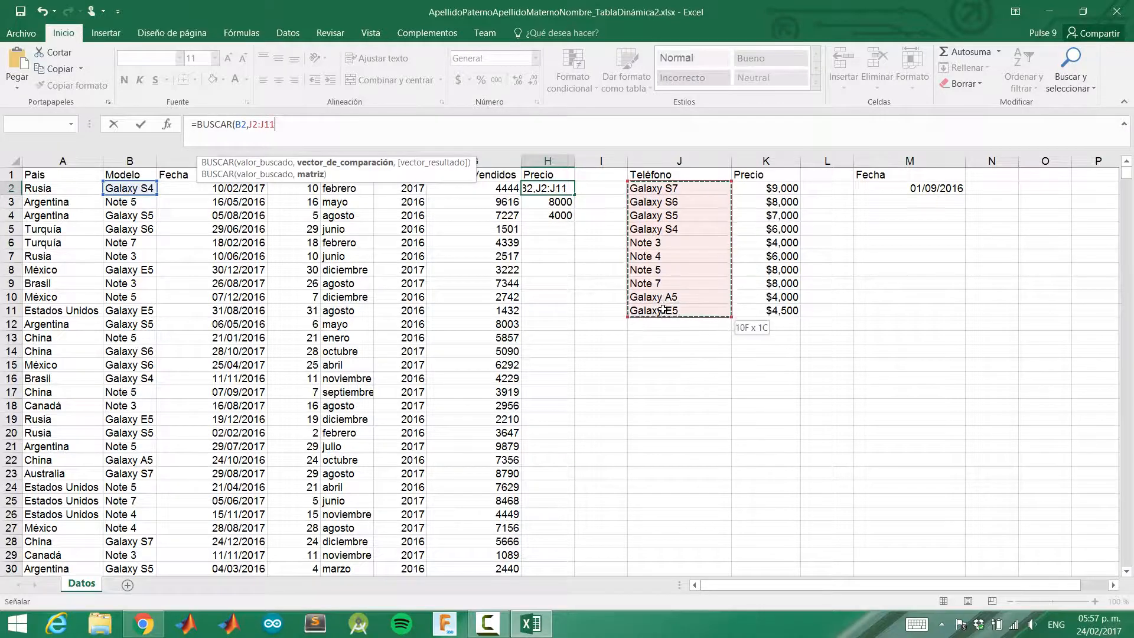
# Step: Make the comparison vector in H2's BUSCAR formula absolute as $J$2:$J$11
pyautogui.click(251, 123)
pyautogui.write('$J')
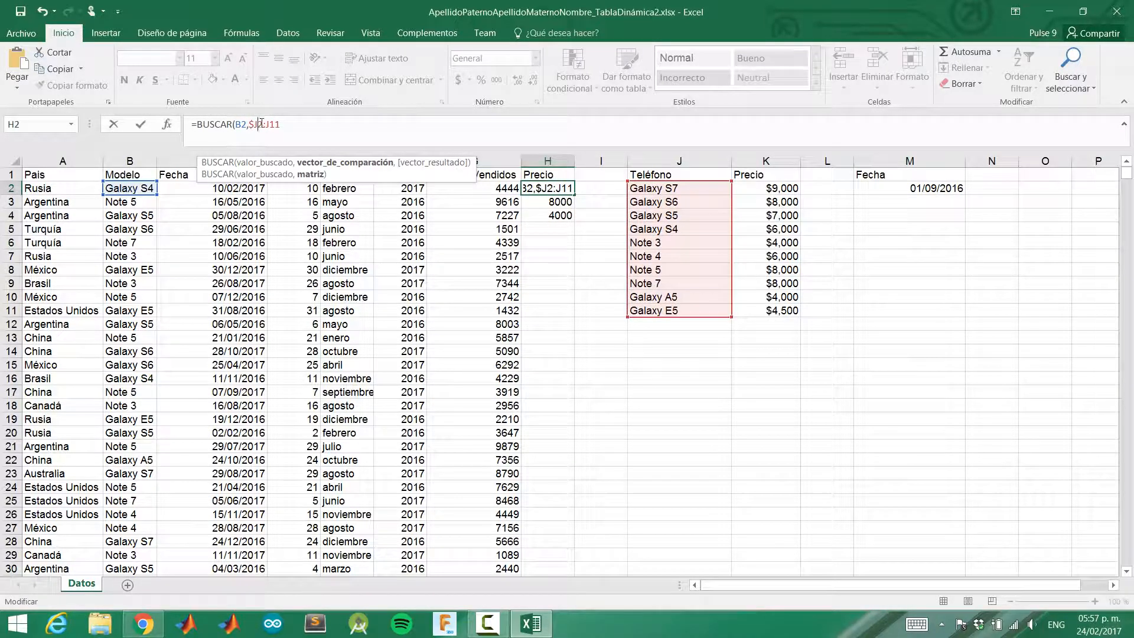
pyautogui.write('$2:$')
pyautogui.click(282, 123)
pyautogui.write('$11,')
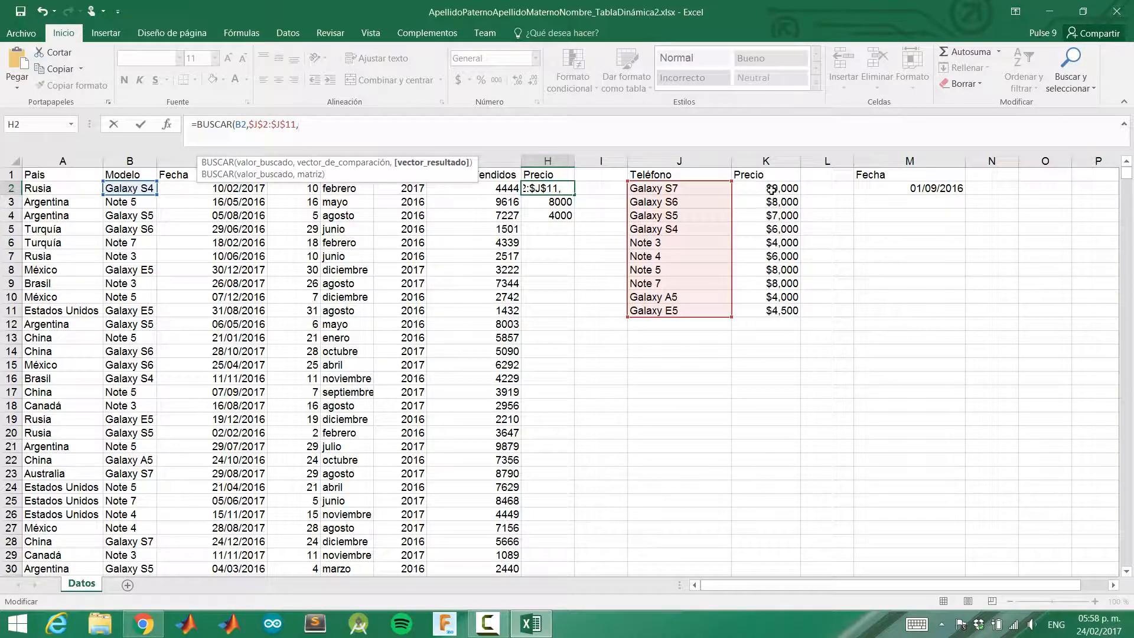
# Step: Add the phone prices $K$2:$K$11 as the absolute result vector and complete the BUSCAR formula in H2
pyautogui.moveTo(771, 189); pyautogui.dragTo(762, 311)
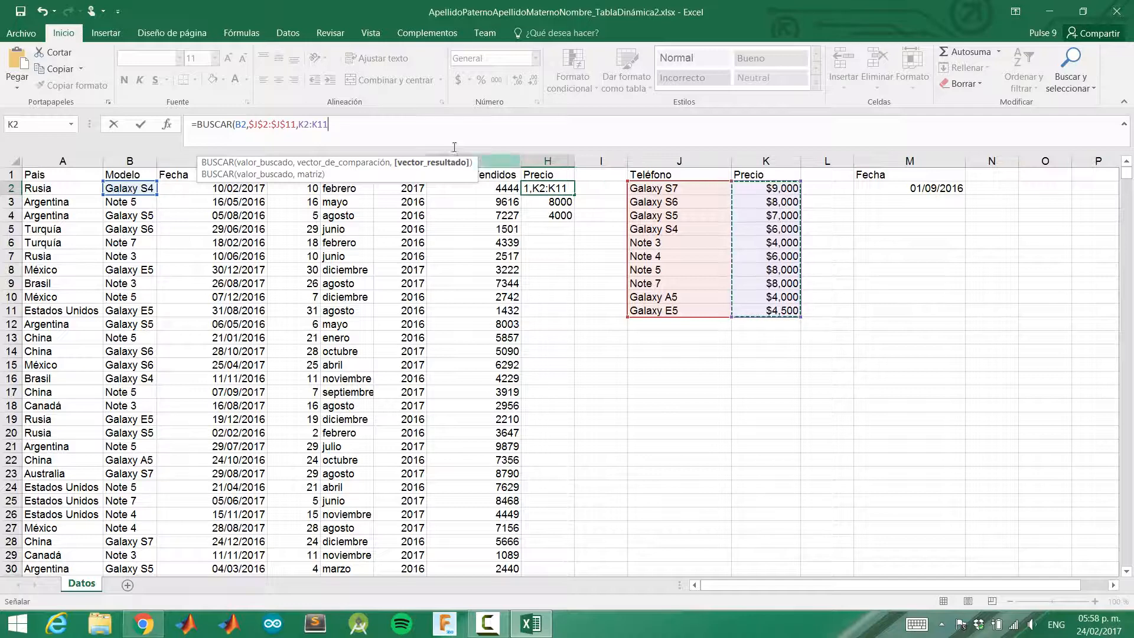
pyautogui.write(')')
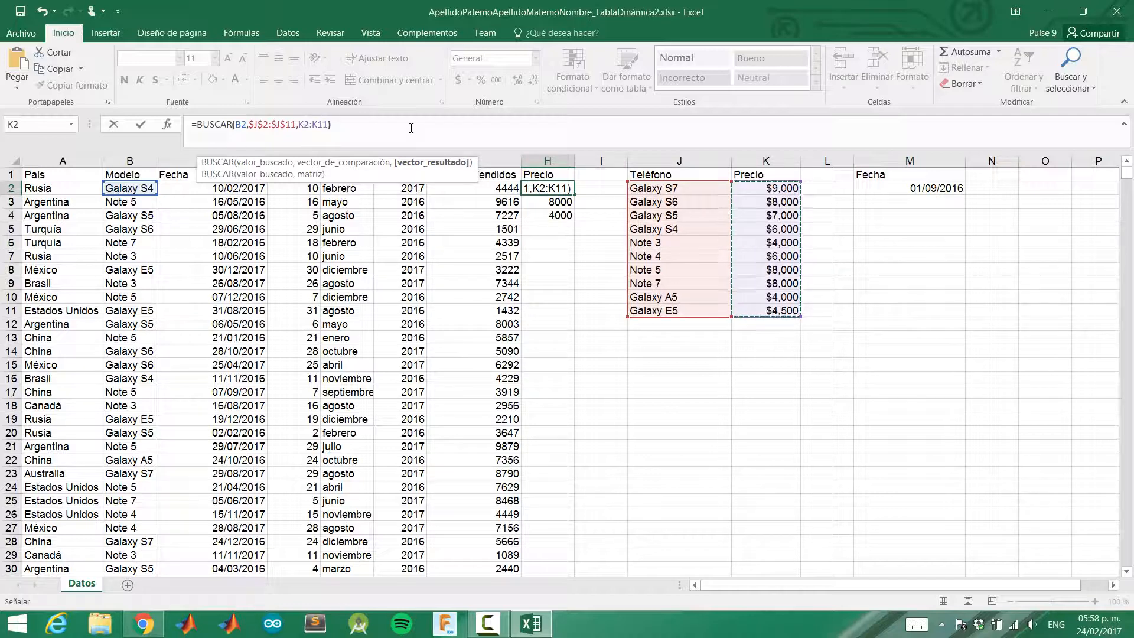
pyautogui.click(300, 125)
pyautogui.write('$')
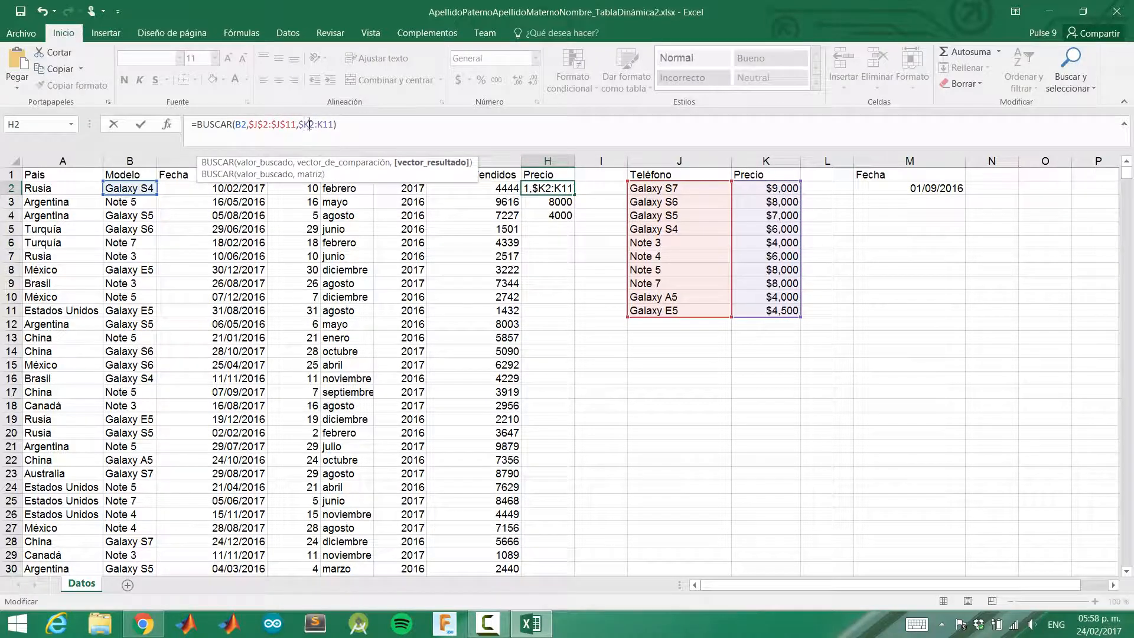
pyautogui.click(309, 125)
pyautogui.write('$J$')
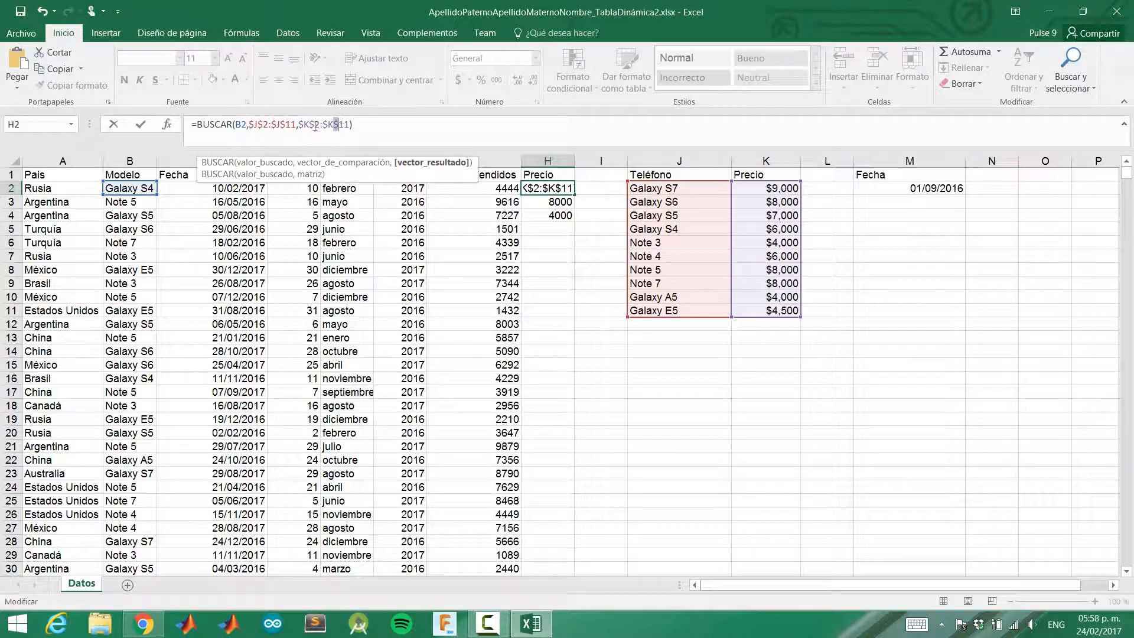
pyautogui.click(372, 124)
pyautogui.press('Return')
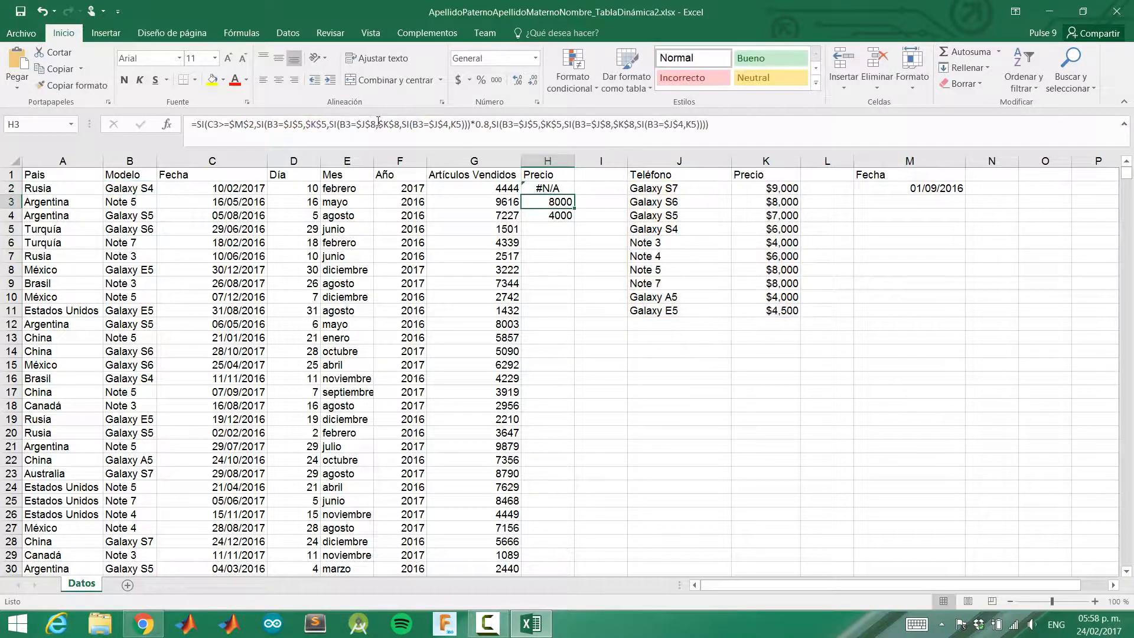
# Step: Check the ranges referenced by H2's BUSCAR formula against the phone list in columns J and K
pyautogui.click(567, 189)
pyautogui.click(506, 134)
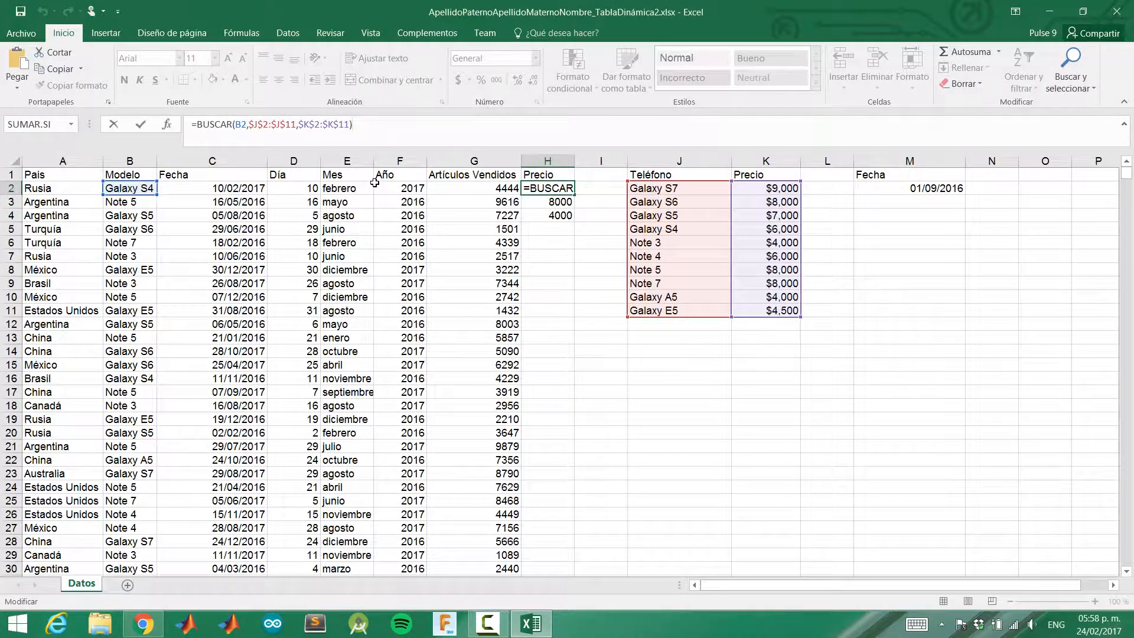
pyautogui.press('Return')
pyautogui.click(570, 189)
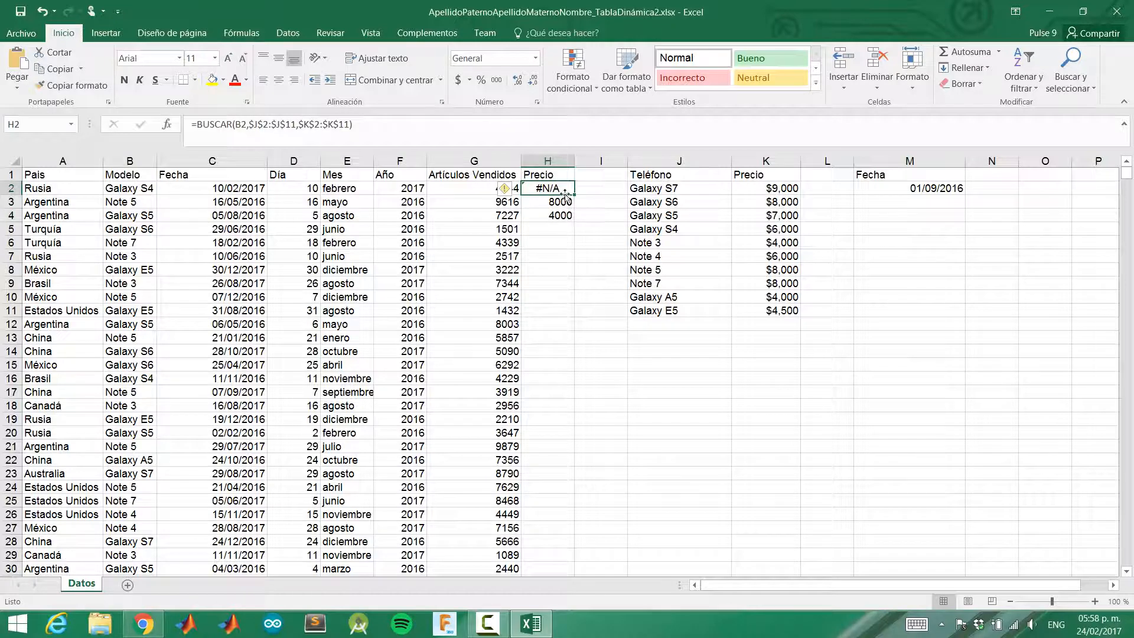
pyautogui.click(653, 201)
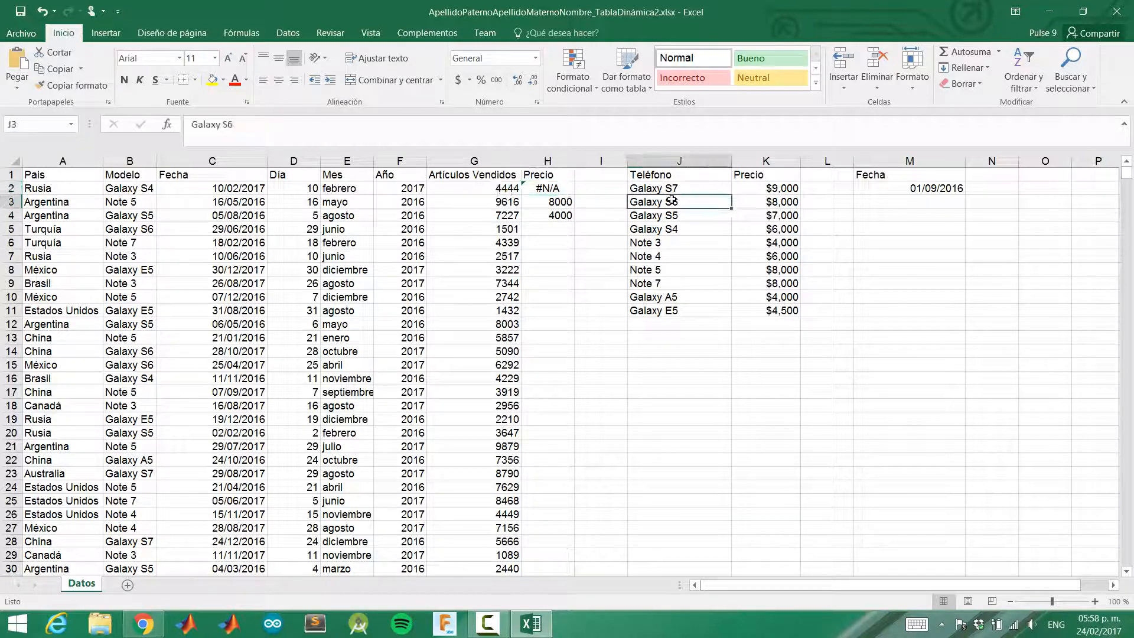
pyautogui.click(548, 188)
pyautogui.click(459, 143)
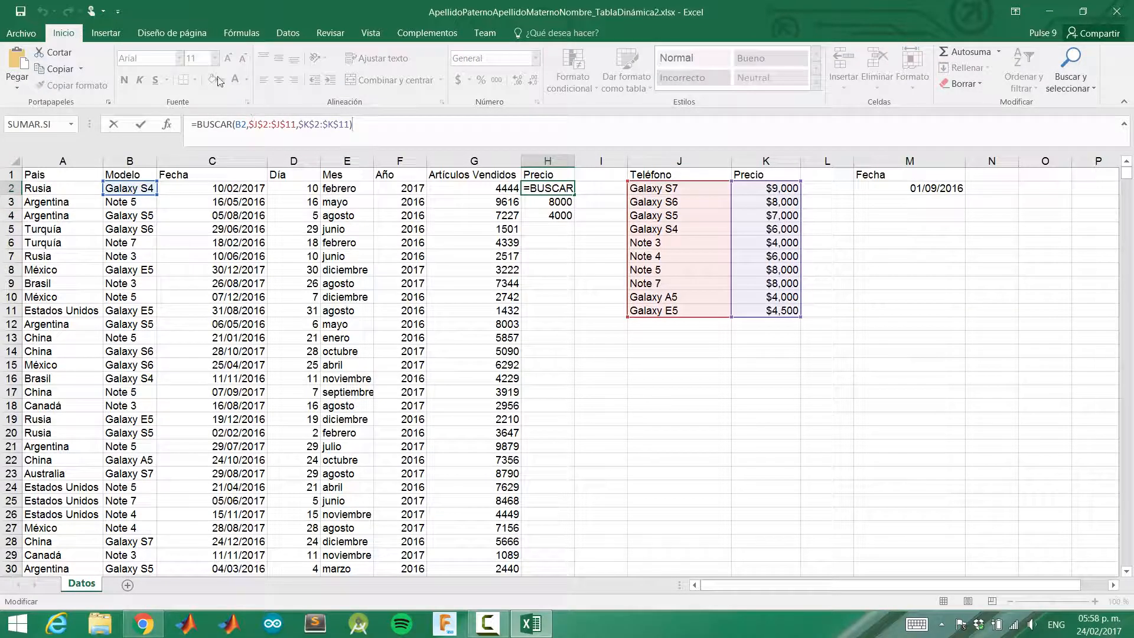
pyautogui.press('Return')
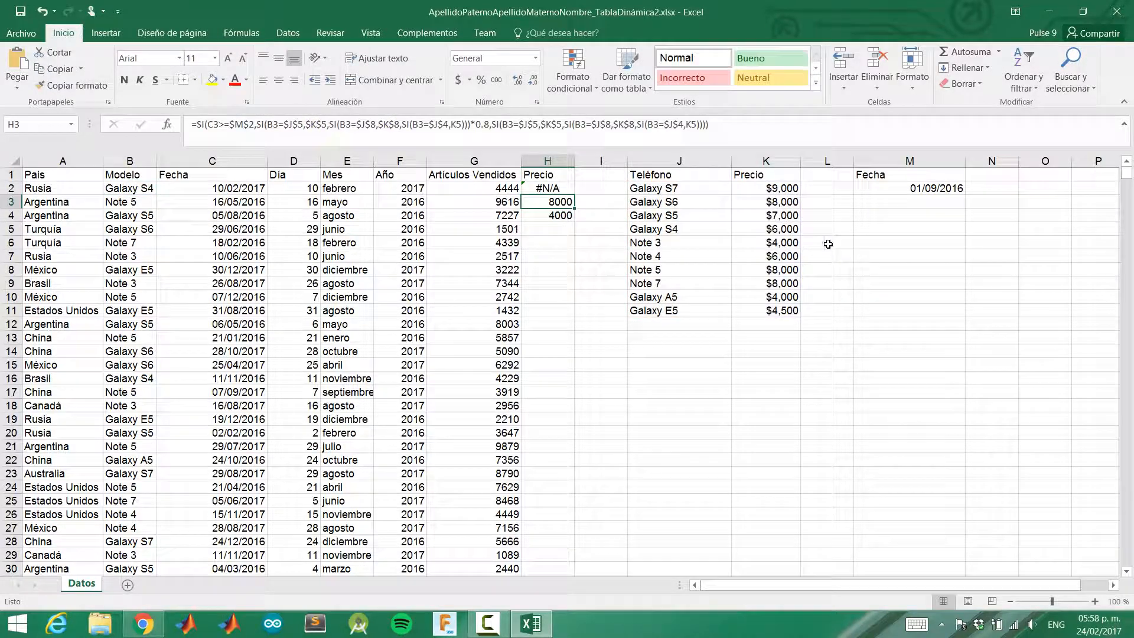
# Step: Sort the phone price table in columns J and K by Teléfono values from A to Z
pyautogui.click(696, 179)
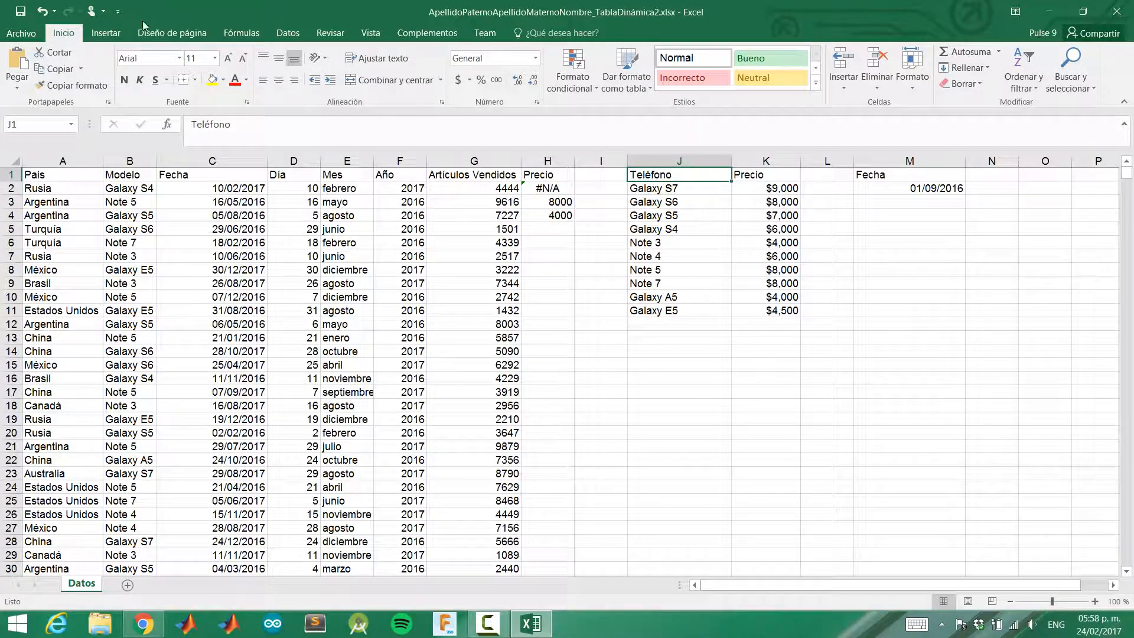
pyautogui.click(288, 32)
pyautogui.click(352, 68)
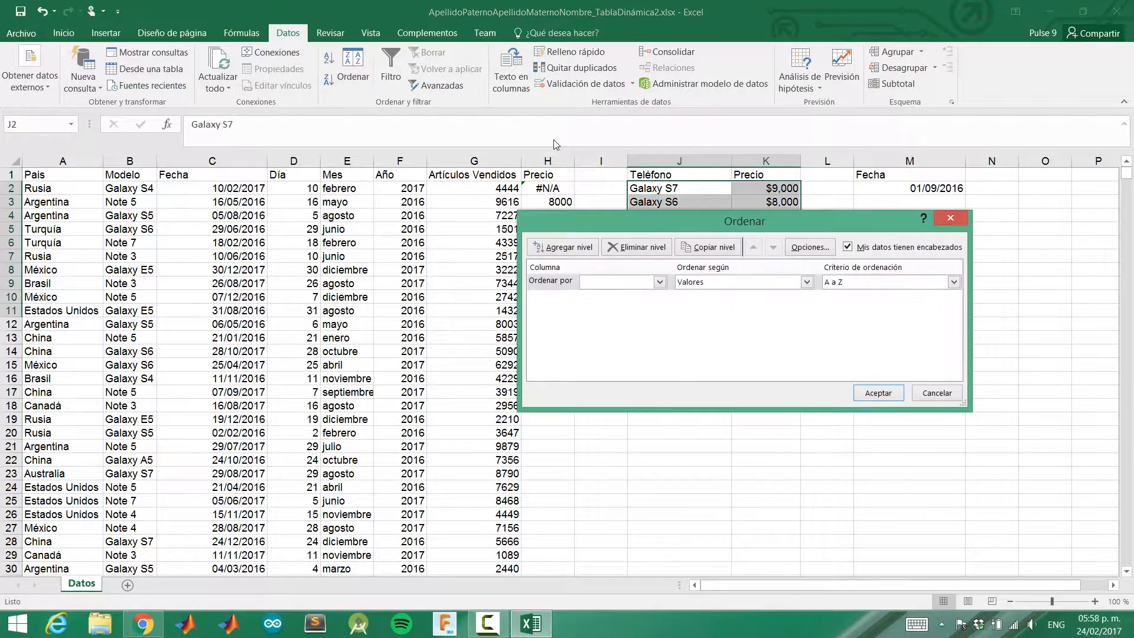
pyautogui.click(624, 281)
pyautogui.click(629, 293)
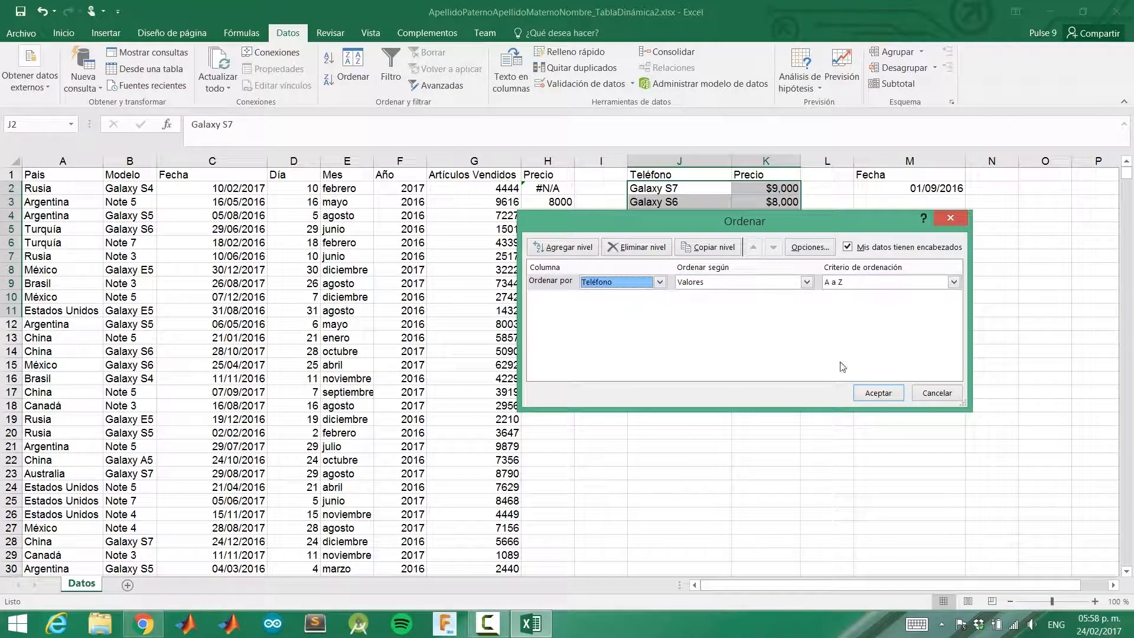
pyautogui.click(877, 393)
# Step: Check H2's price against the sorted list's Galaxy S4 price, and fill the BUSCAR formula down to H4
pyautogui.click(685, 190)
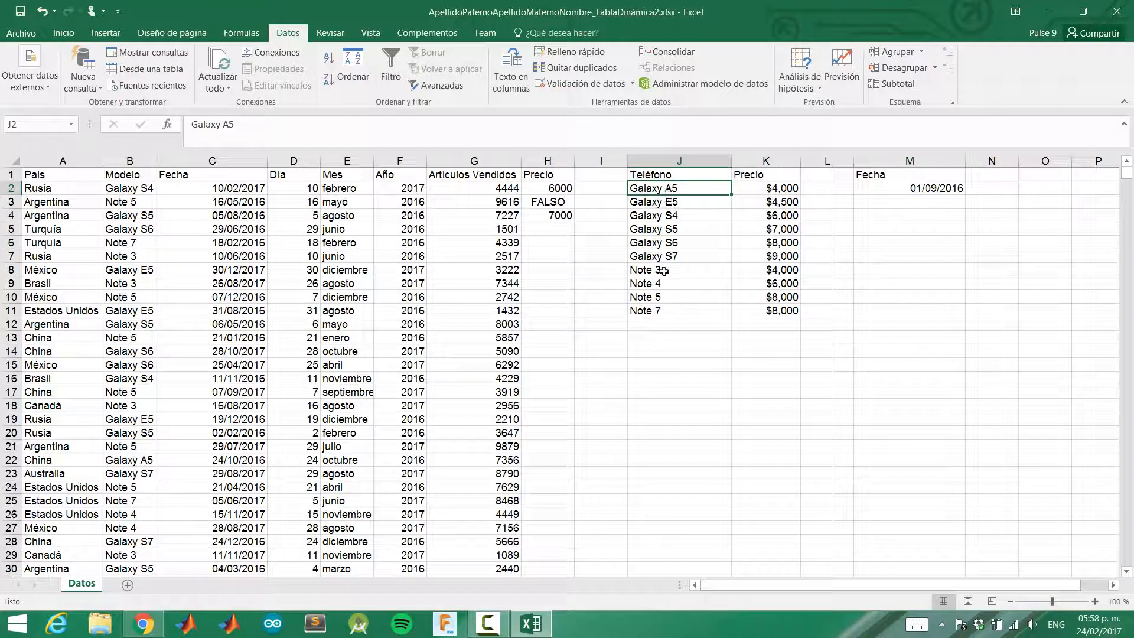
pyautogui.moveTo(677, 188); pyautogui.dragTo(768, 311)
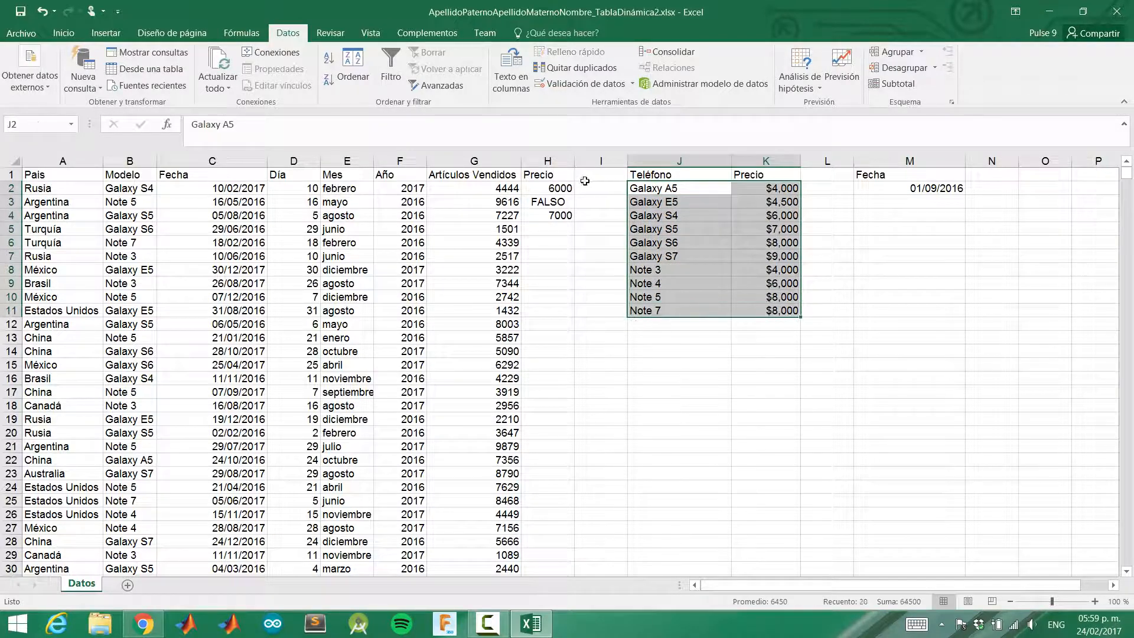
pyautogui.click(552, 186)
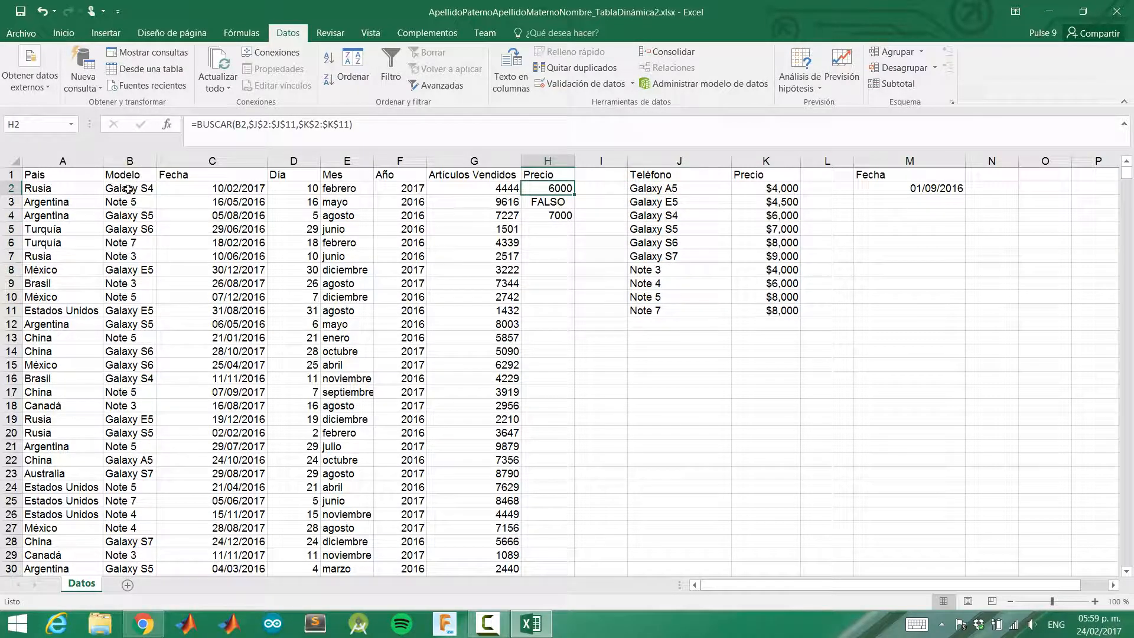
pyautogui.click(738, 215)
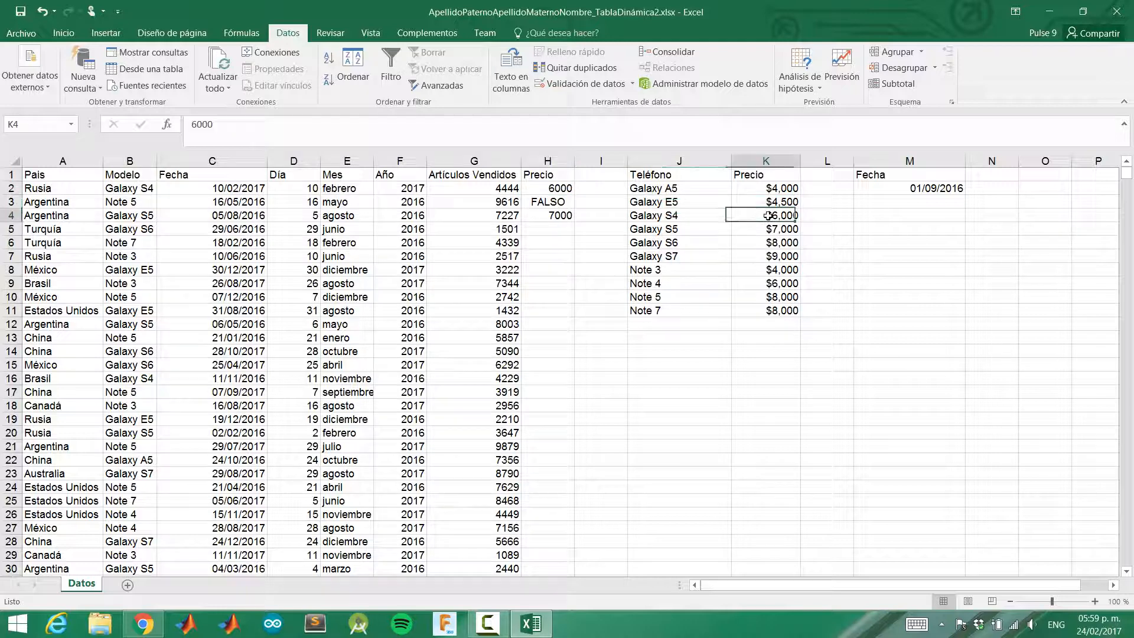
pyautogui.click(568, 188)
pyautogui.moveTo(574, 194); pyautogui.dragTo(576, 221)
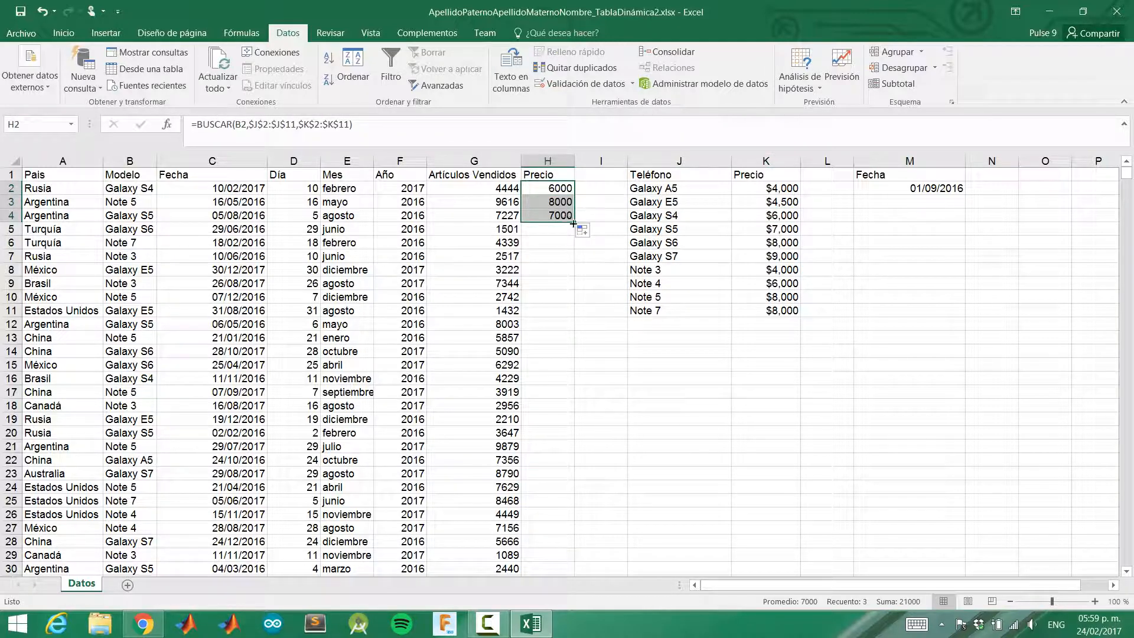
# Step: Place H2's BUSCAR lookup inside an SI function as the true value, with C2>=$M$2 as the logical test
pyautogui.click(553, 188)
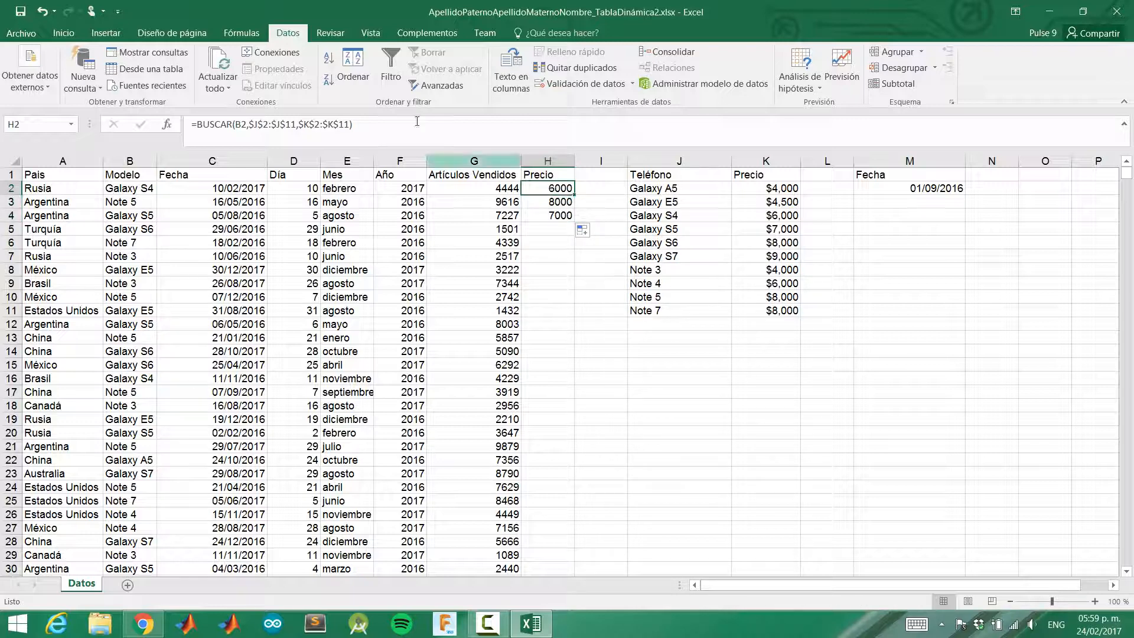
pyautogui.moveTo(354, 124); pyautogui.dragTo(198, 127)
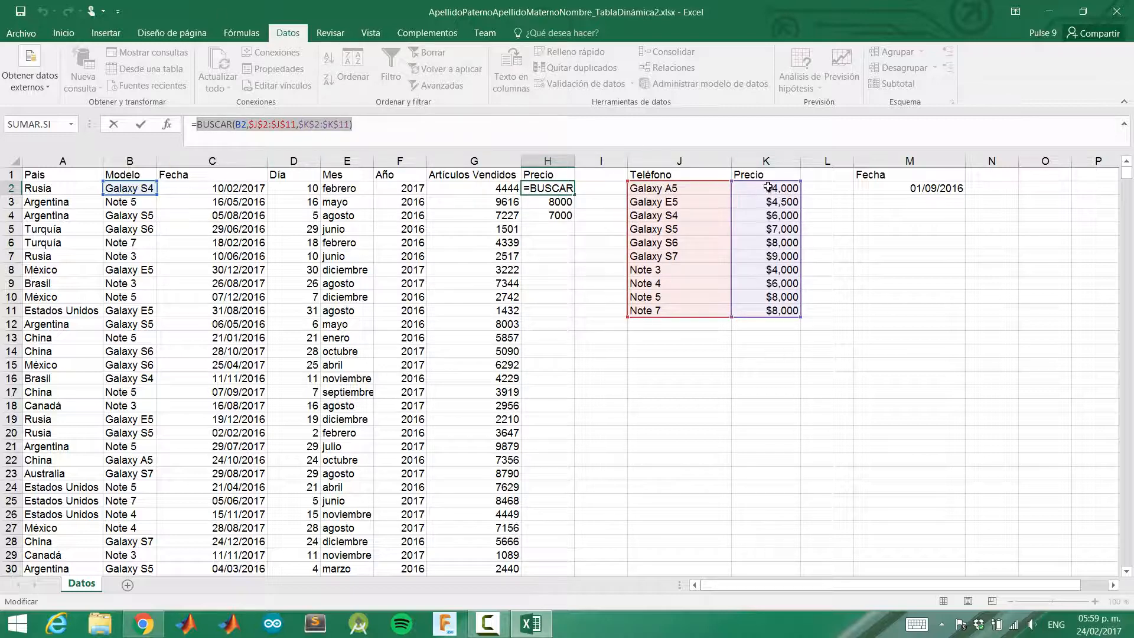
pyautogui.click(199, 127)
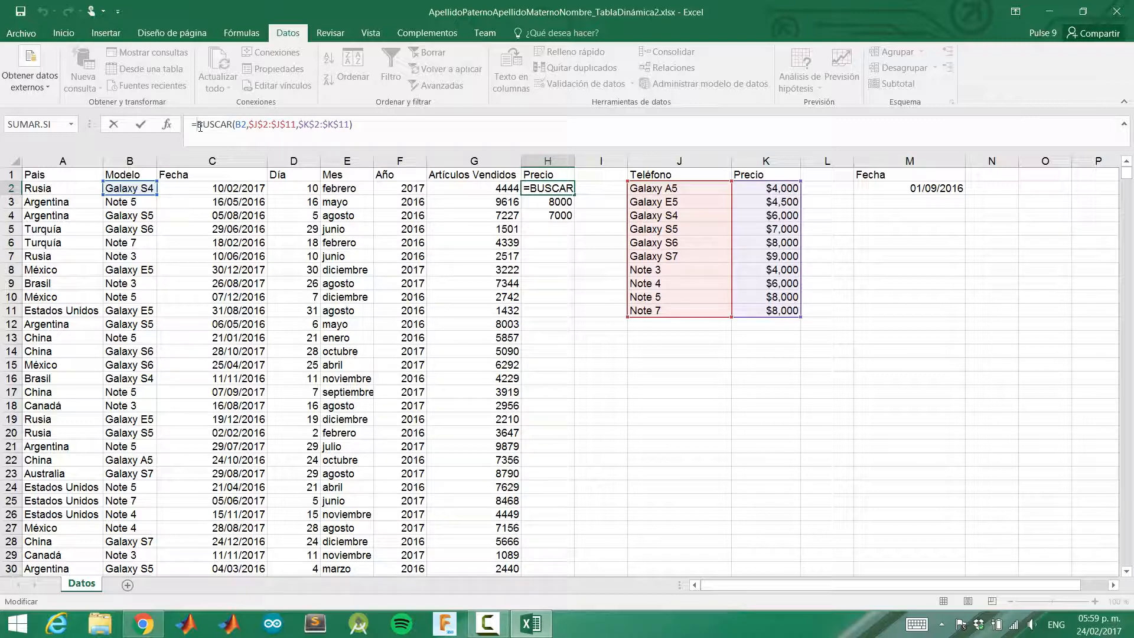
pyautogui.write('SI(')
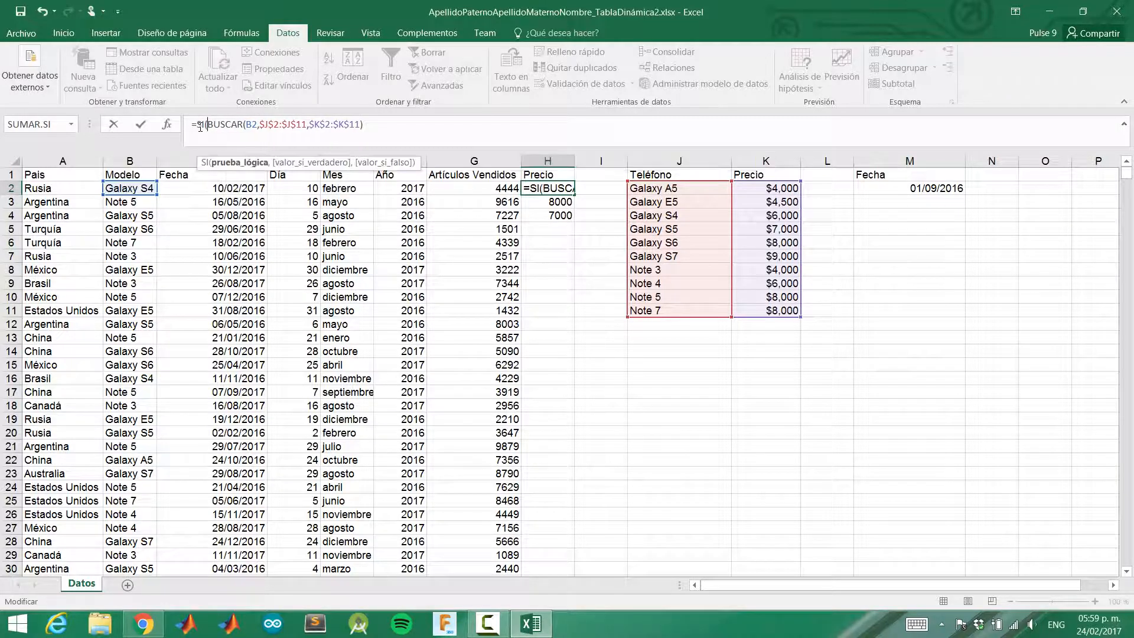
pyautogui.click(235, 188)
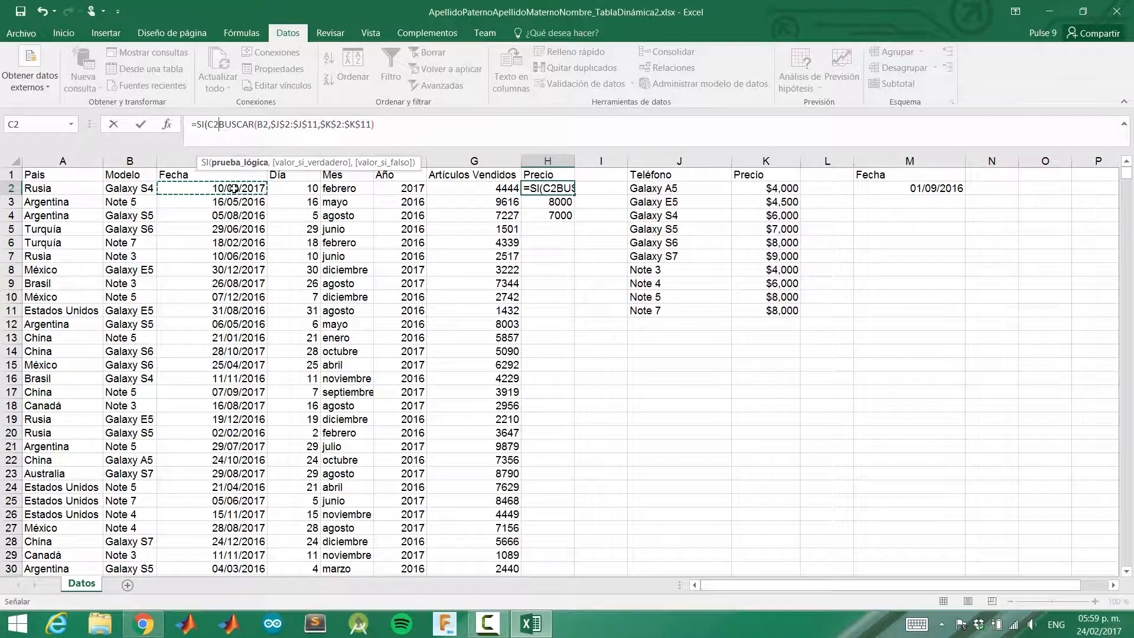
pyautogui.write('>=')
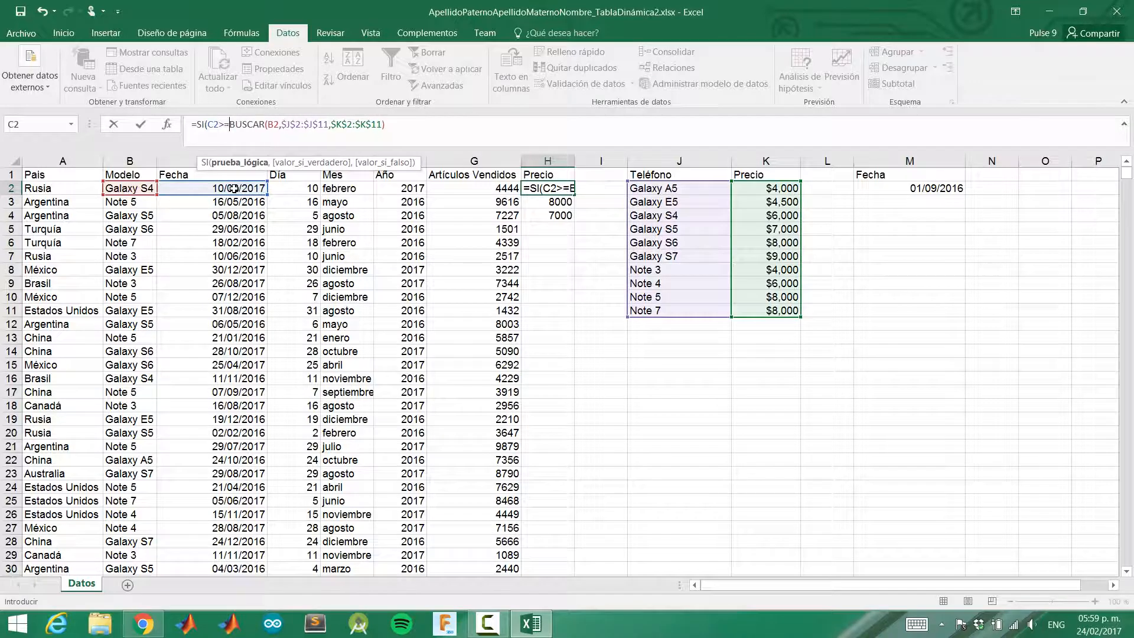
pyautogui.click(924, 183)
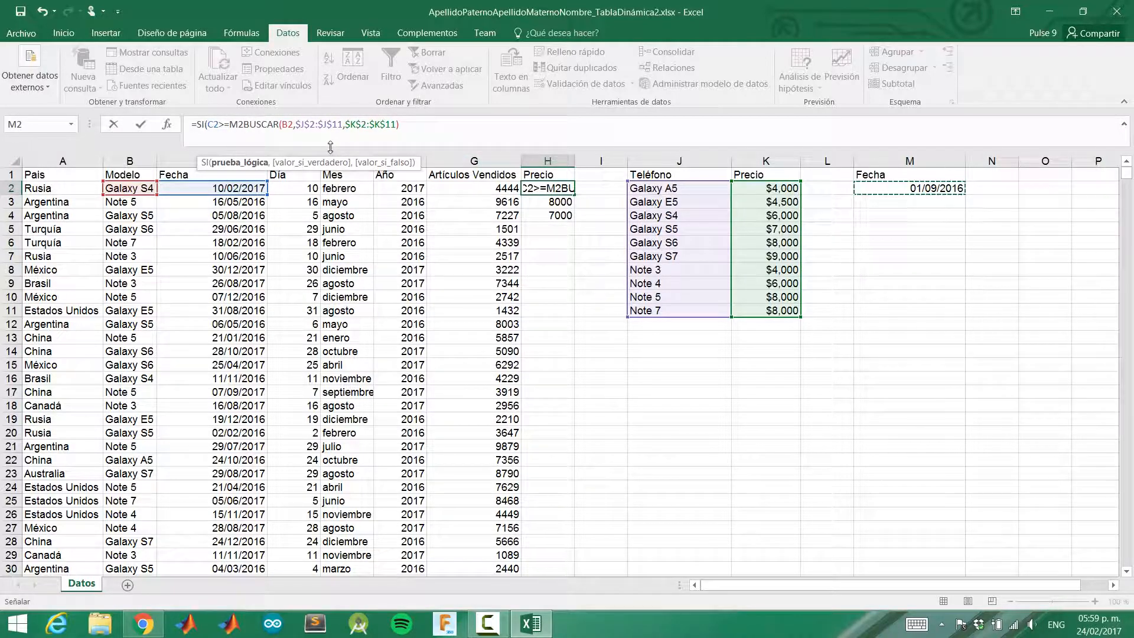
pyautogui.click(230, 124)
pyautogui.write('$')
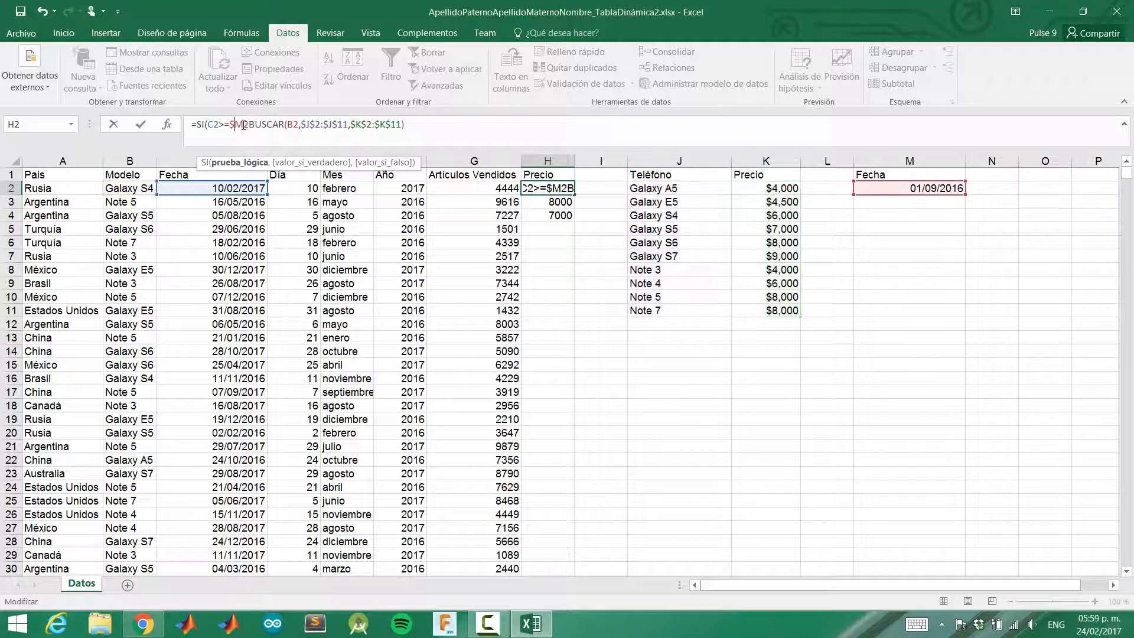
pyautogui.click(244, 125)
pyautogui.write('$2,')
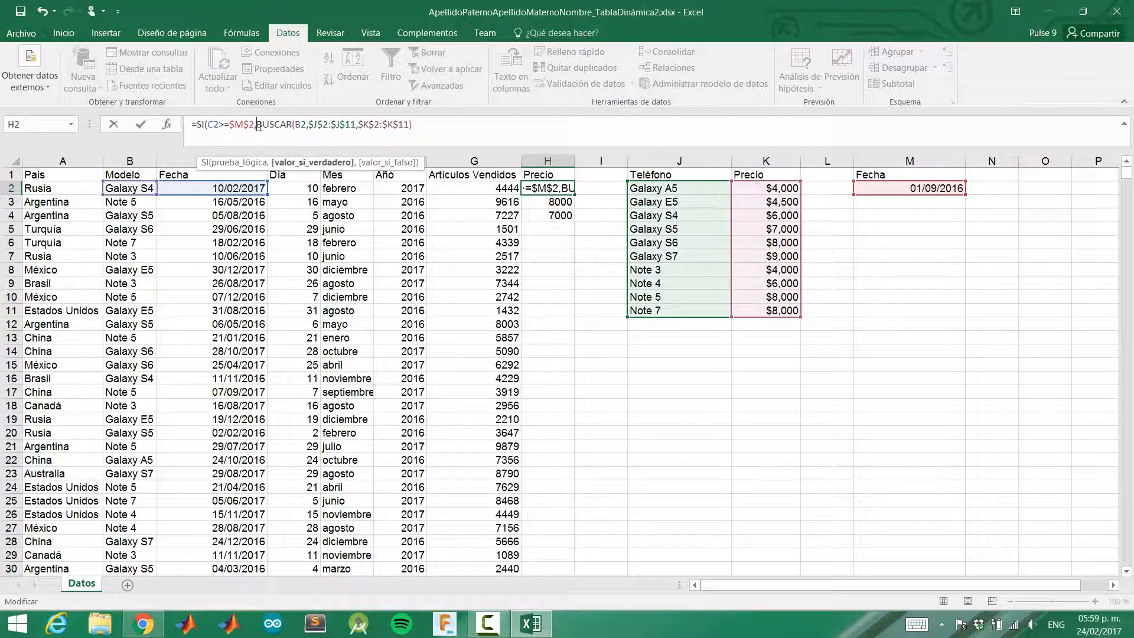
# Step: Multiply the true-case BUSCAR by .8, add the same undiscounted BUSCAR as the false value, and complete H2's formula
pyautogui.click(426, 126)
pyautogui.moveTo(429, 126); pyautogui.dragTo(254, 127)
pyautogui.hotkey('ctrl', 'c')
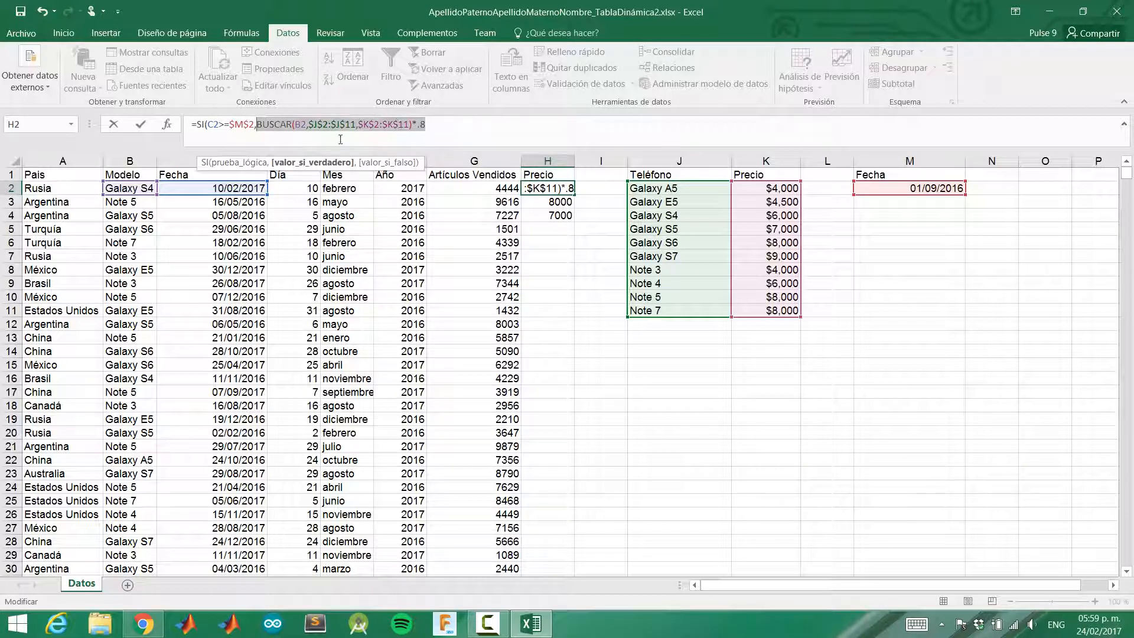
pyautogui.click(433, 125)
pyautogui.write(',')
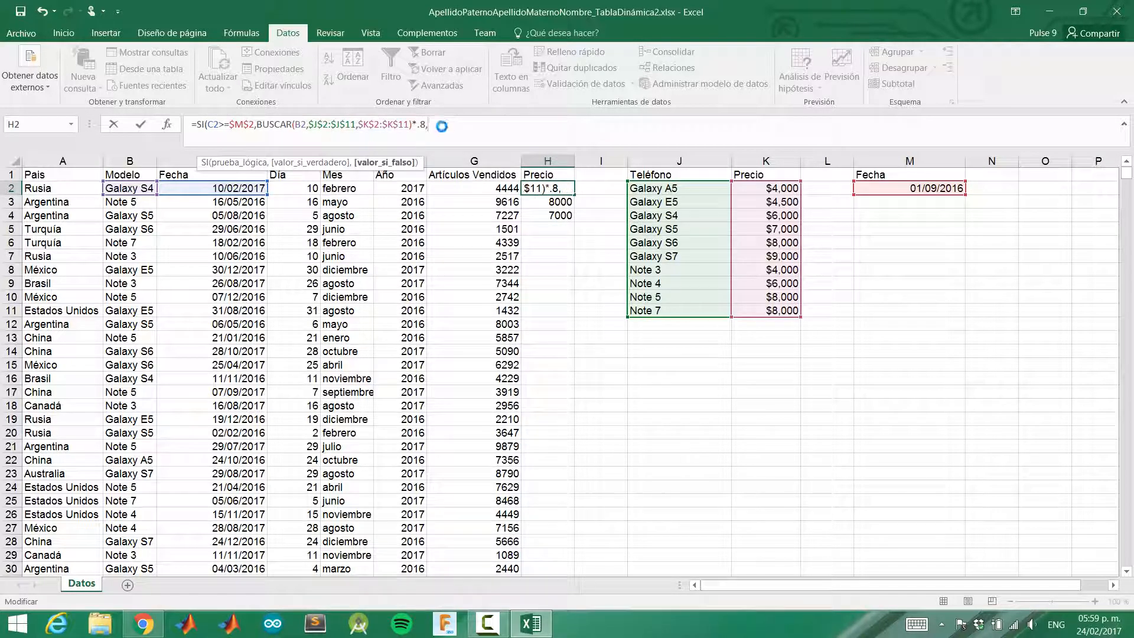
pyautogui.hotkey('ctrl', 'v')
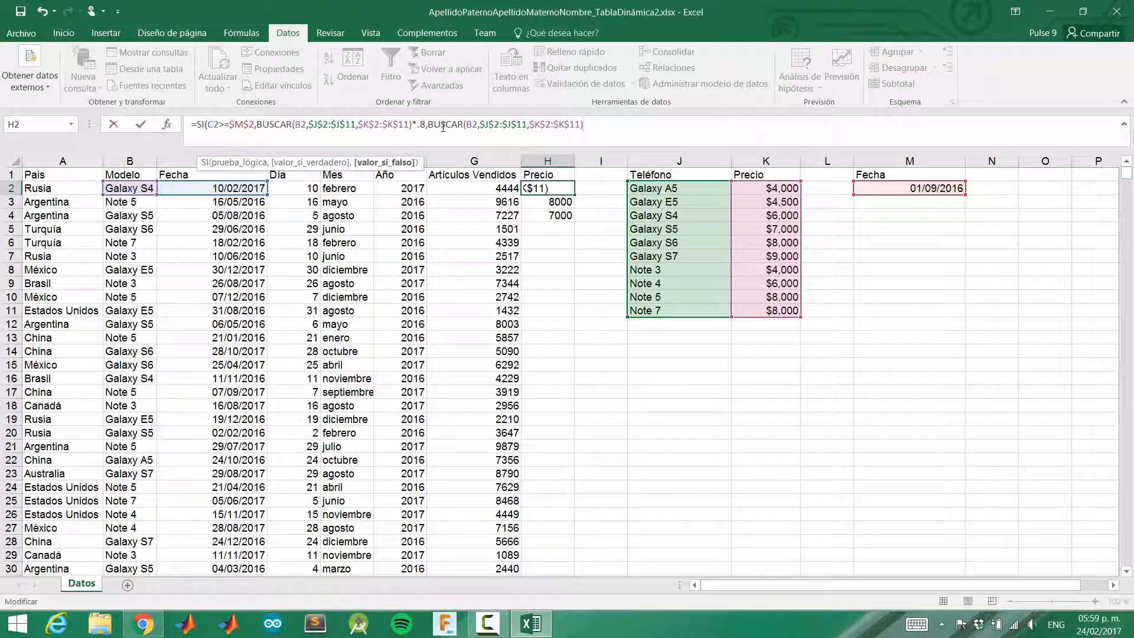
pyautogui.press('Return')
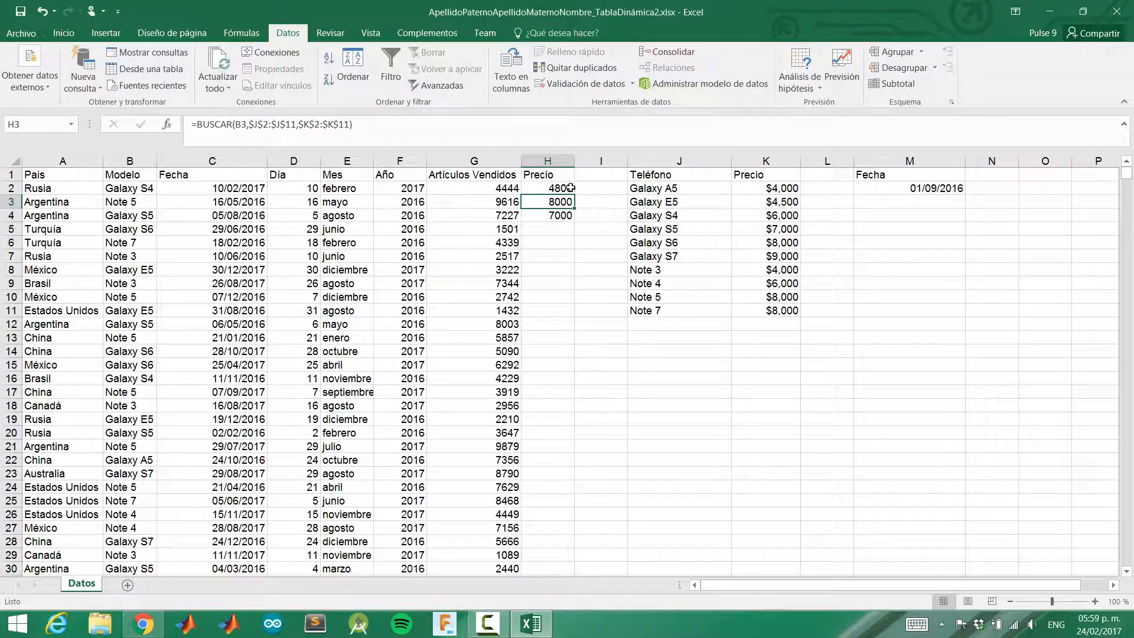
# Step: Fill H2's SI and BUSCAR price formula down the Precio column to H1001
pyautogui.click(569, 188)
pyautogui.moveTo(575, 195); pyautogui.dragTo(574, 220)
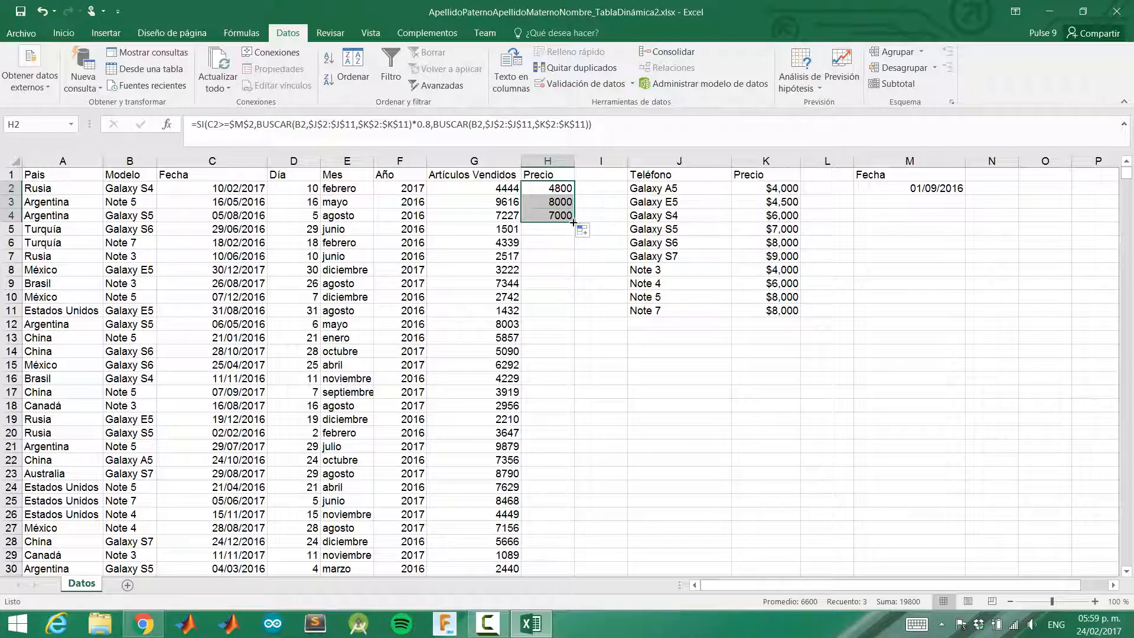
pyautogui.moveTo(558, 395); pyautogui.dragTo(570, 530)
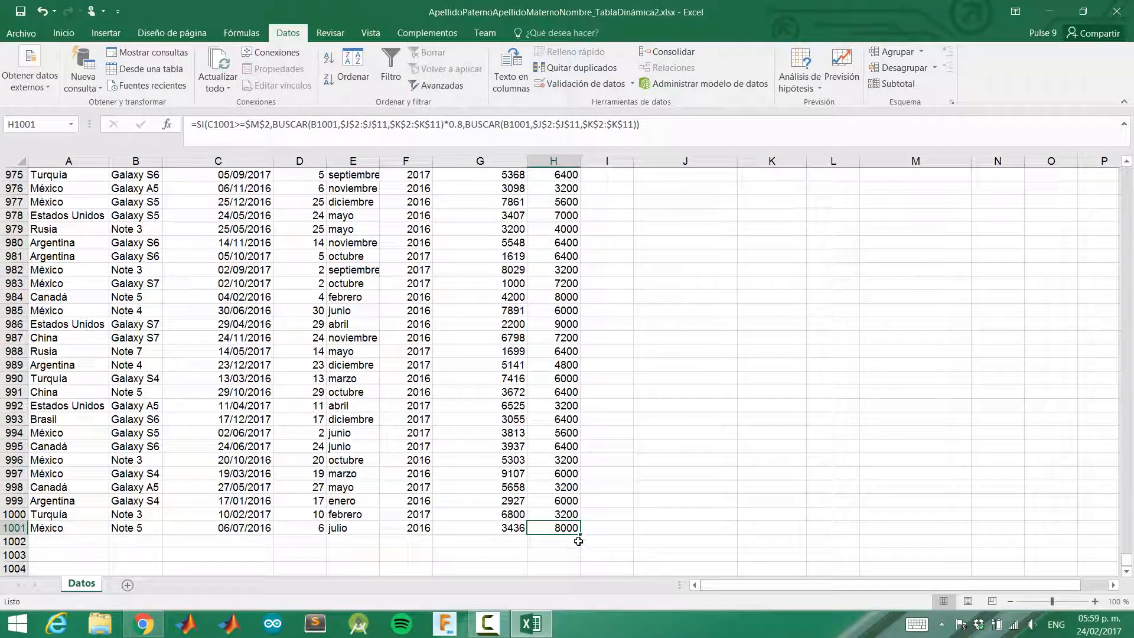
# Step: Examine the filled price formula in H6 against its sale date, its model and the cutoff date in M2
pyautogui.hotkey('ctrl', 'Up')
pyautogui.press('Down')
pyautogui.press('Down')
pyautogui.press('Down')
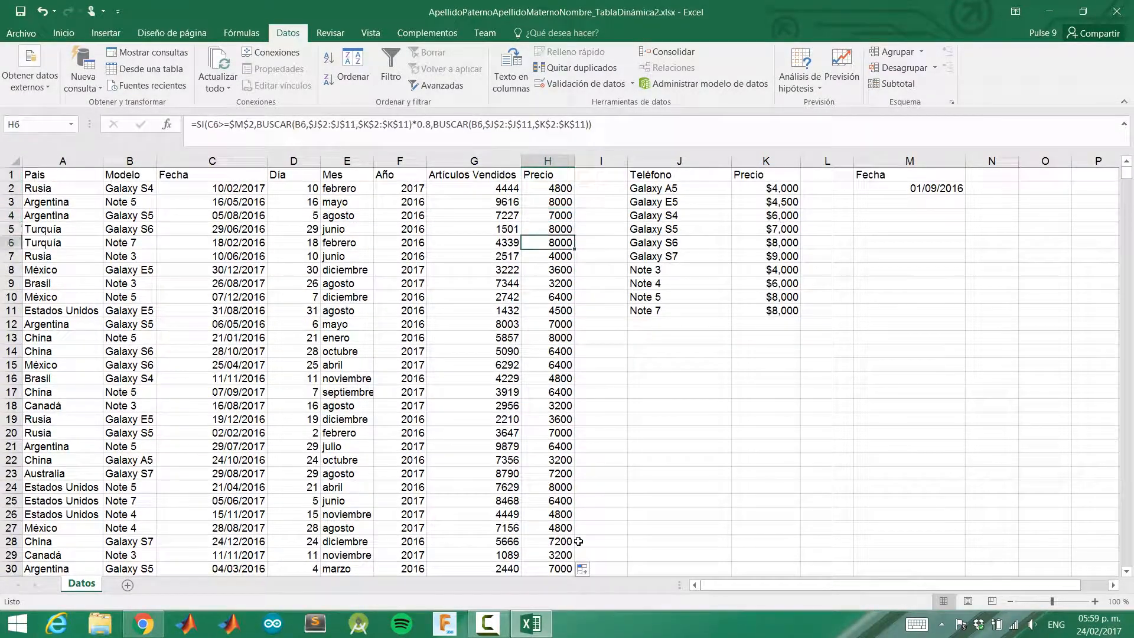
pyautogui.press('Down')
pyautogui.press('Down')
pyautogui.click(469, 127)
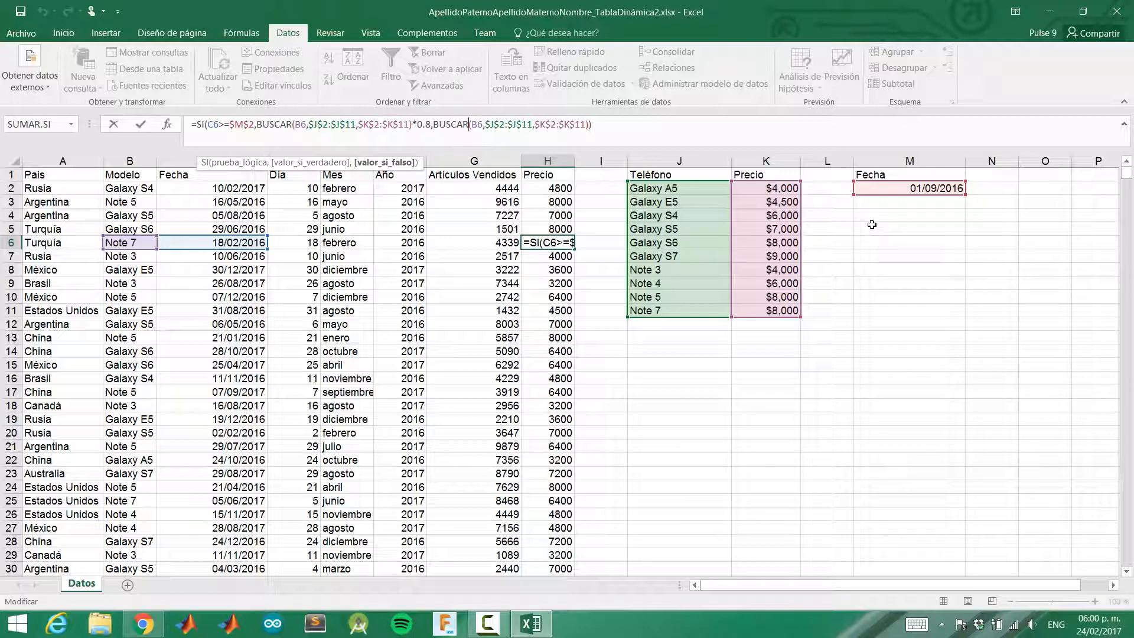
pyautogui.press('Return')
# Step: Return to H2 and open its SI and BUSCAR formula to examine the referenced cells
pyautogui.press('Up')
pyautogui.press('Up')
pyautogui.press('Up')
pyautogui.press('Up')
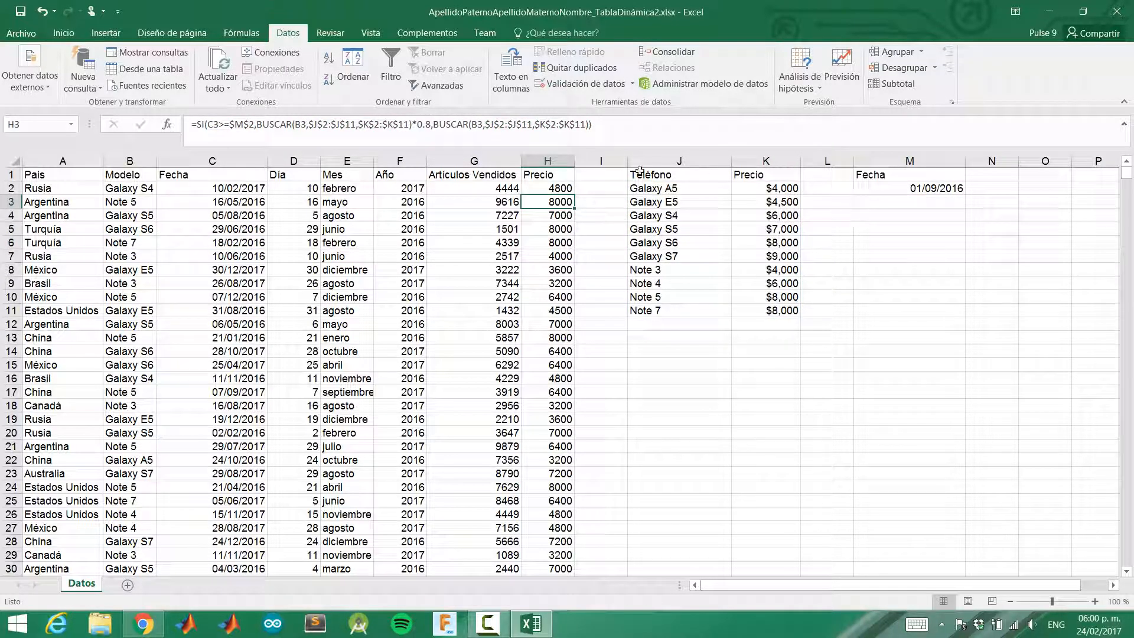
pyautogui.press('Up')
pyautogui.press('F2')
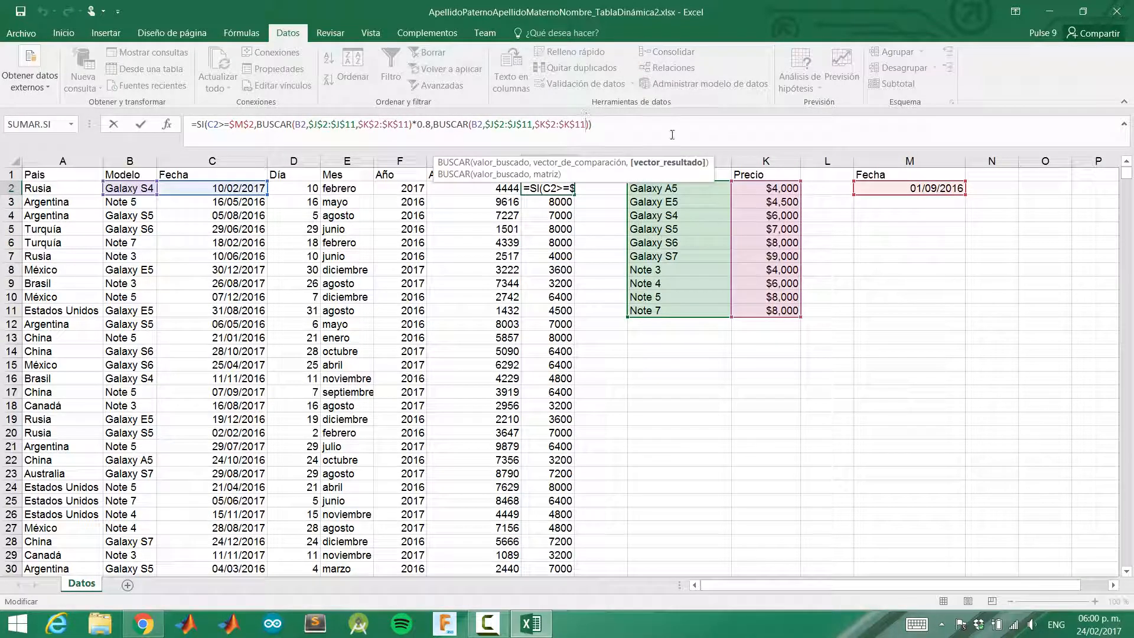